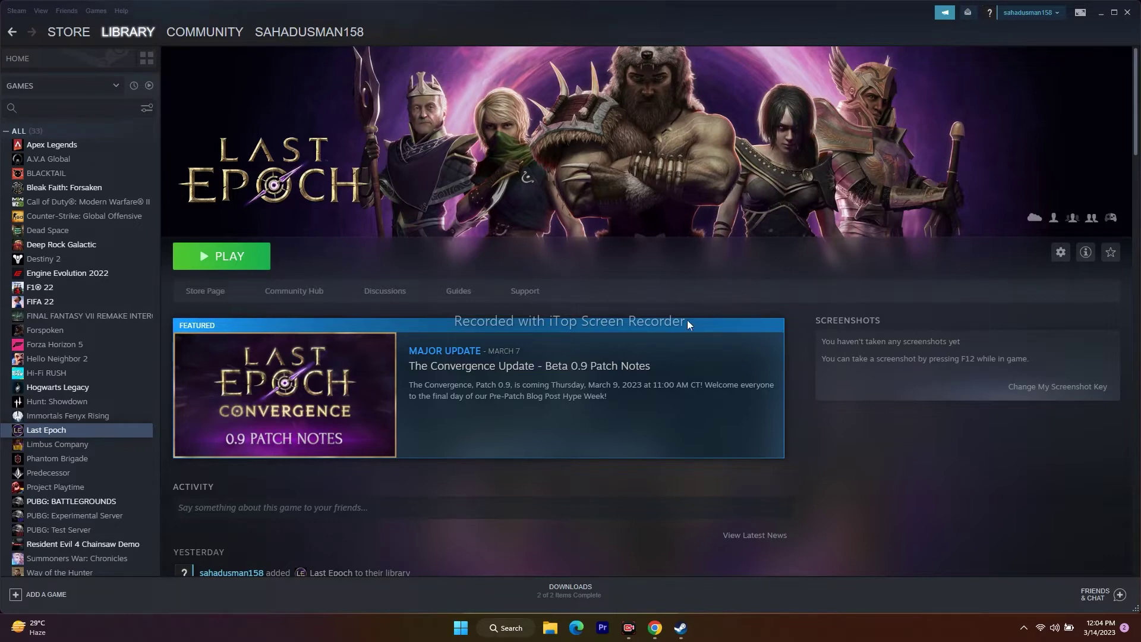
View the Windows power options for restarting the PC, and dismiss them without choosing one.
click(460, 628)
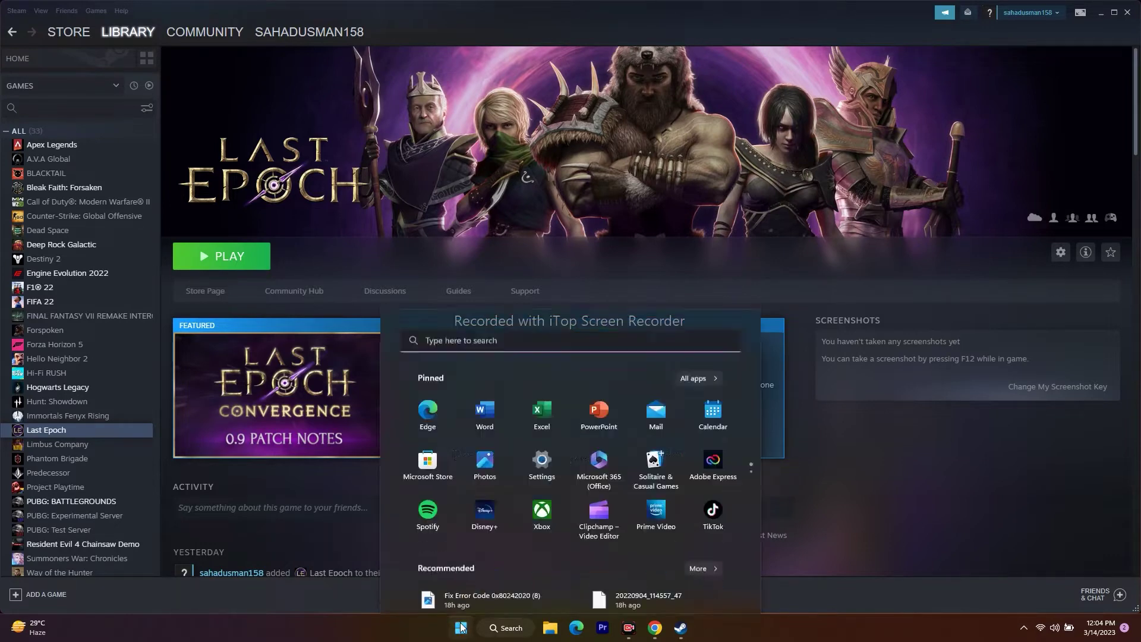
click(716, 590)
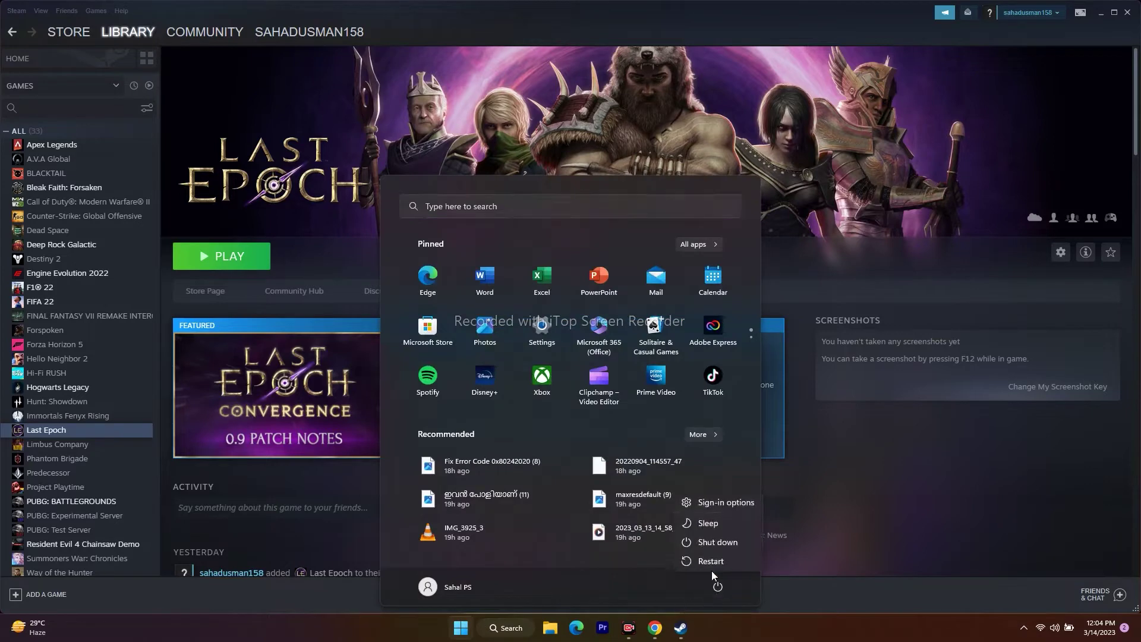
click(782, 618)
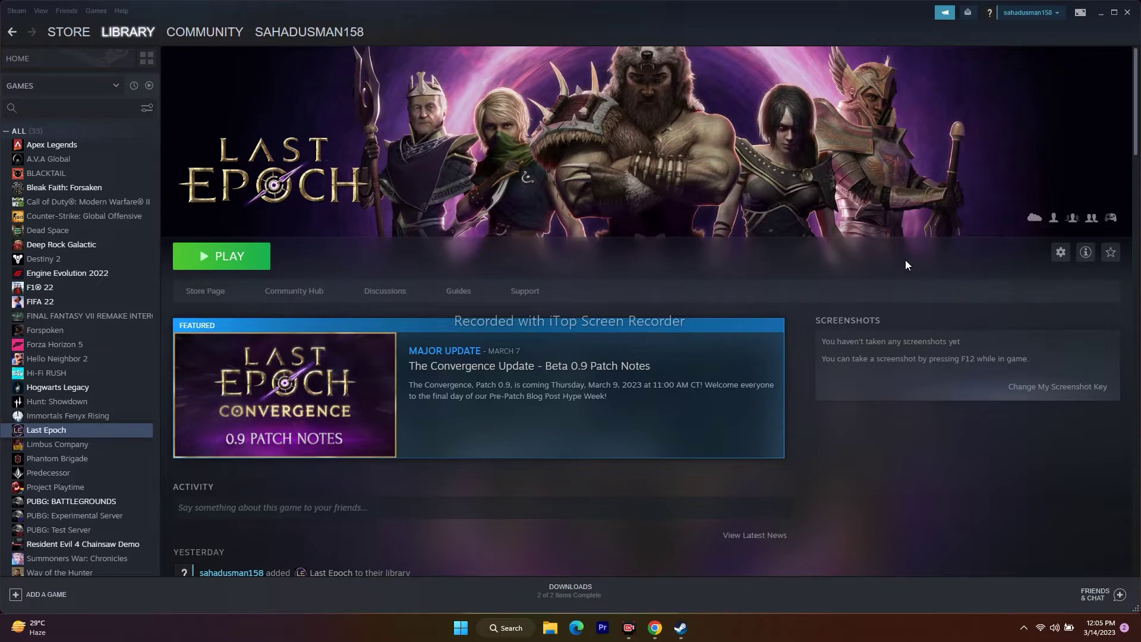
Verify the integrity of Last Epoch's local game files from the game's Steam properties.
right_click(76, 429)
click(94, 503)
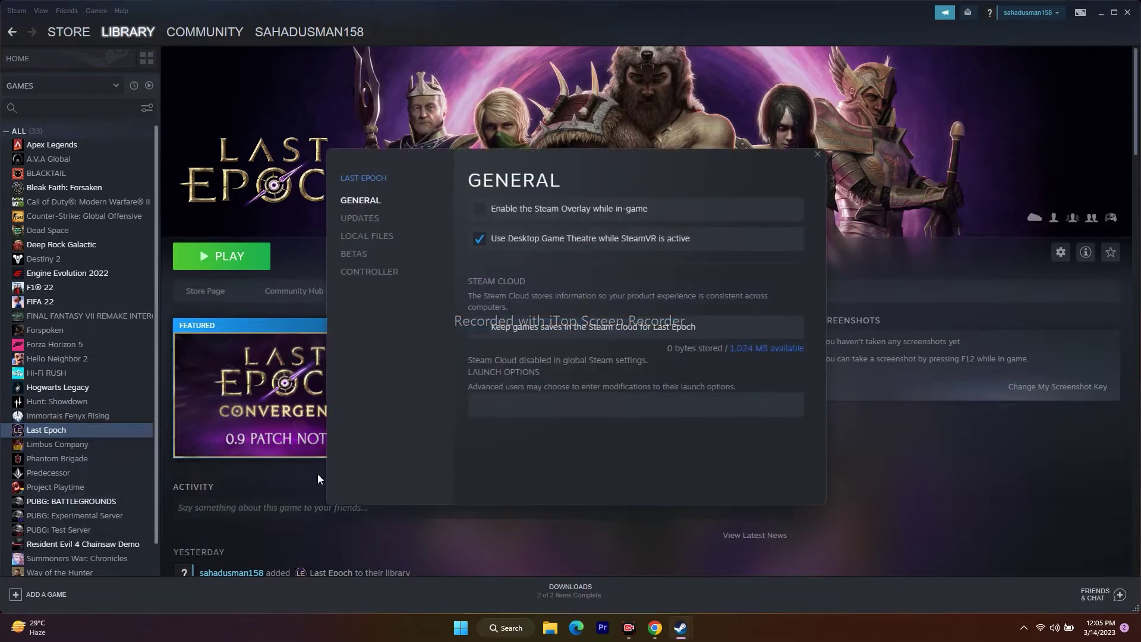
click(373, 238)
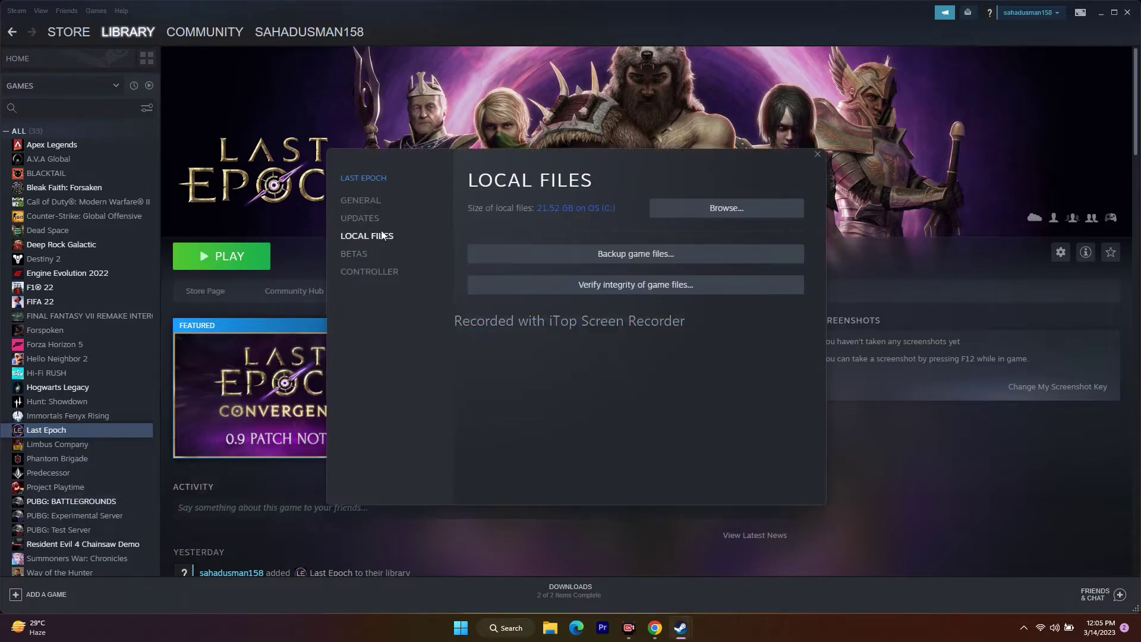
click(631, 287)
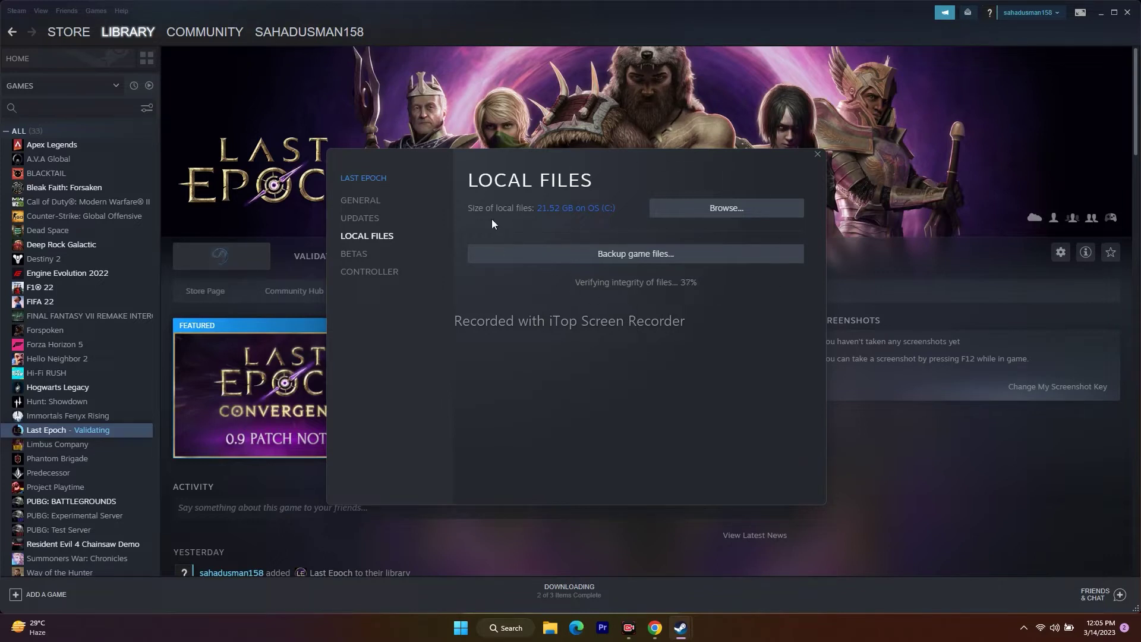
click(930, 422)
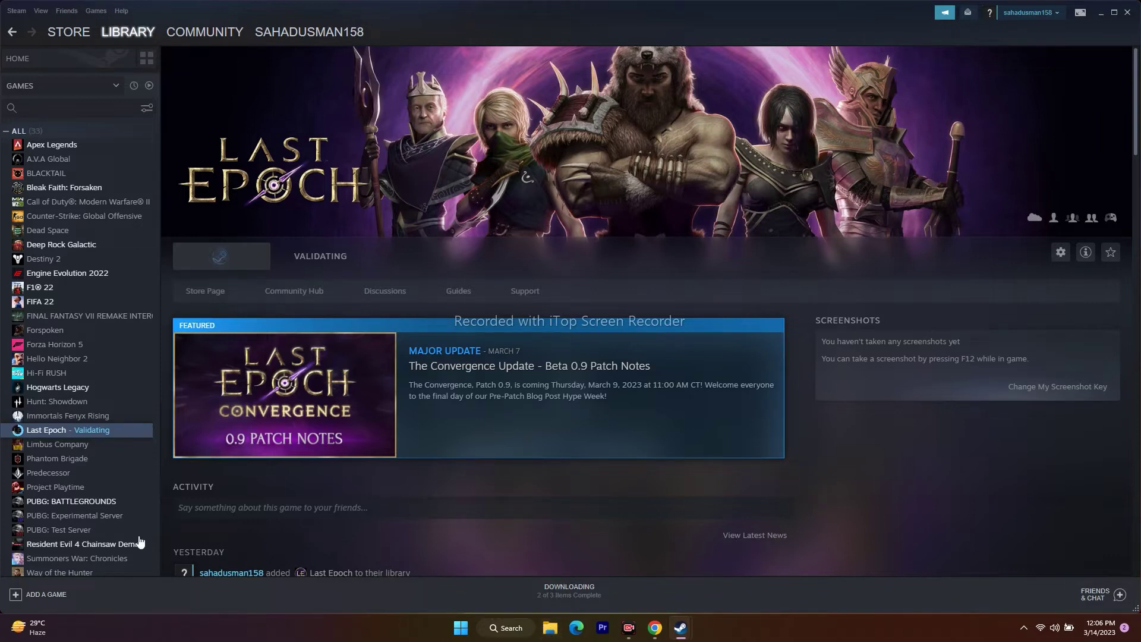
Browse Last Epoch's local files from its Steam properties to bring up the installation folder in File Explorer.
right_click(65, 436)
click(84, 486)
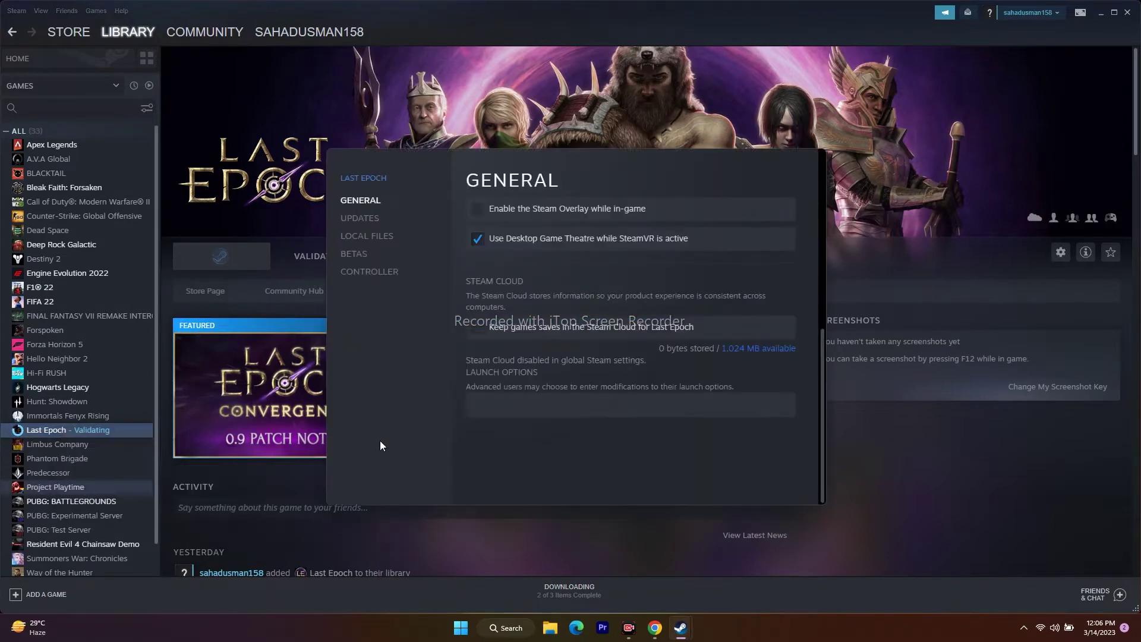
click(368, 237)
click(724, 210)
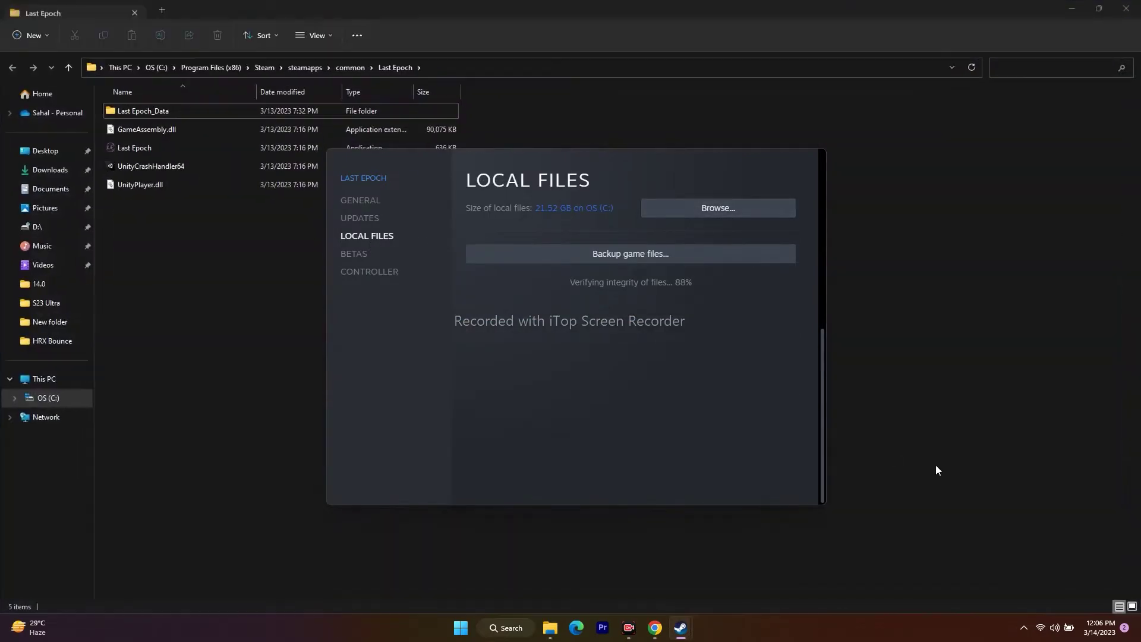
click(938, 464)
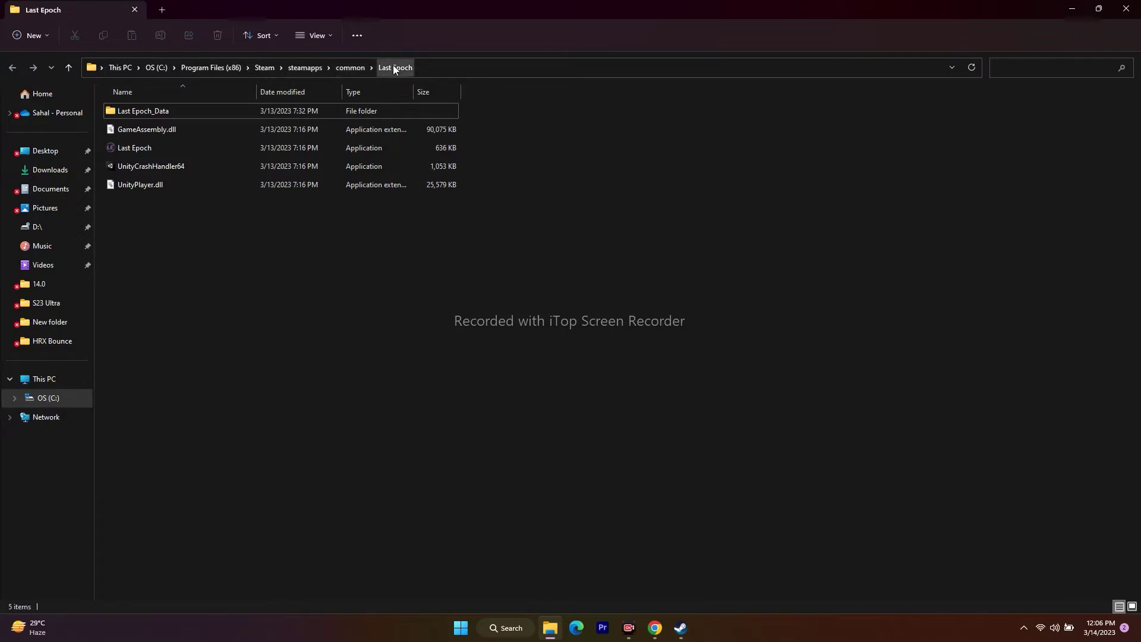
Set the Last Epoch application to run as an administrator in its compatibility properties and apply the change.
click(147, 148)
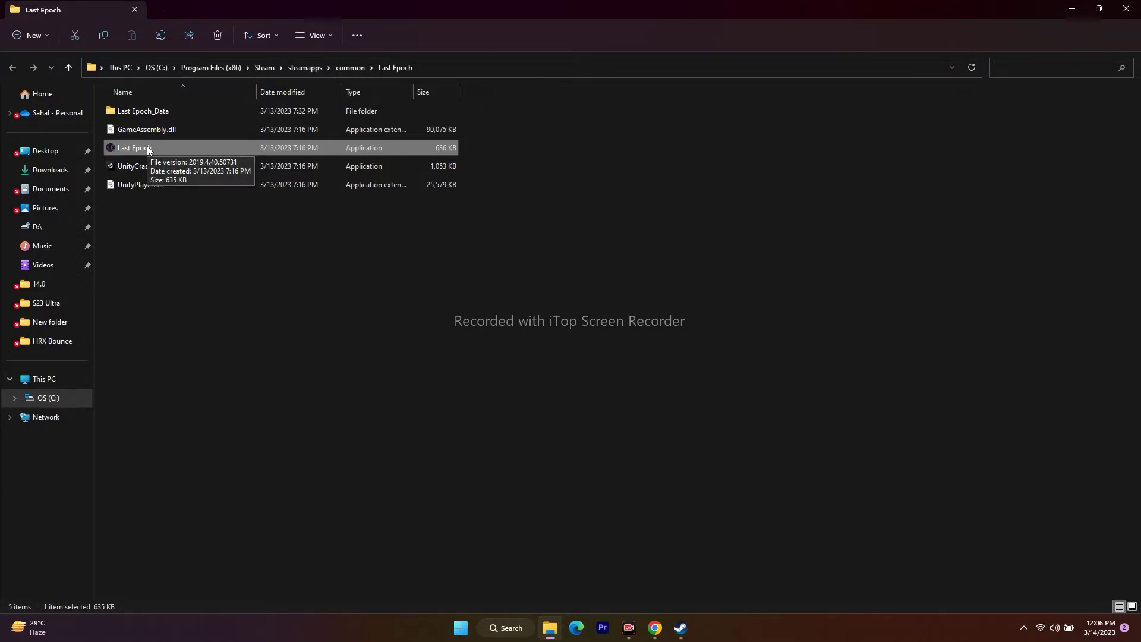
click(514, 374)
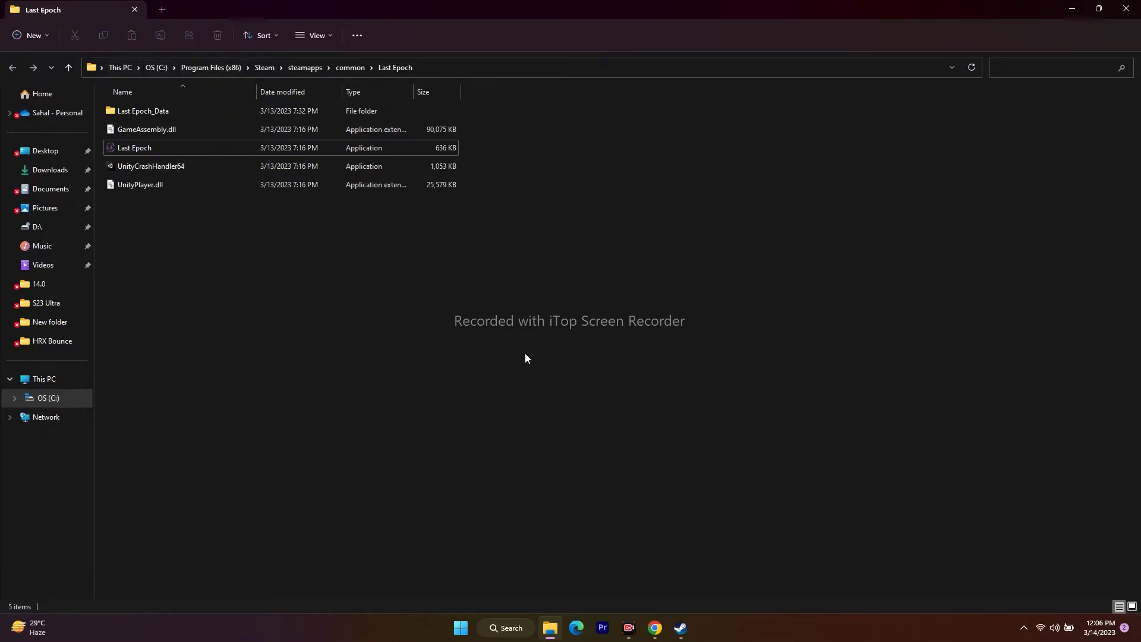
right_click(138, 148)
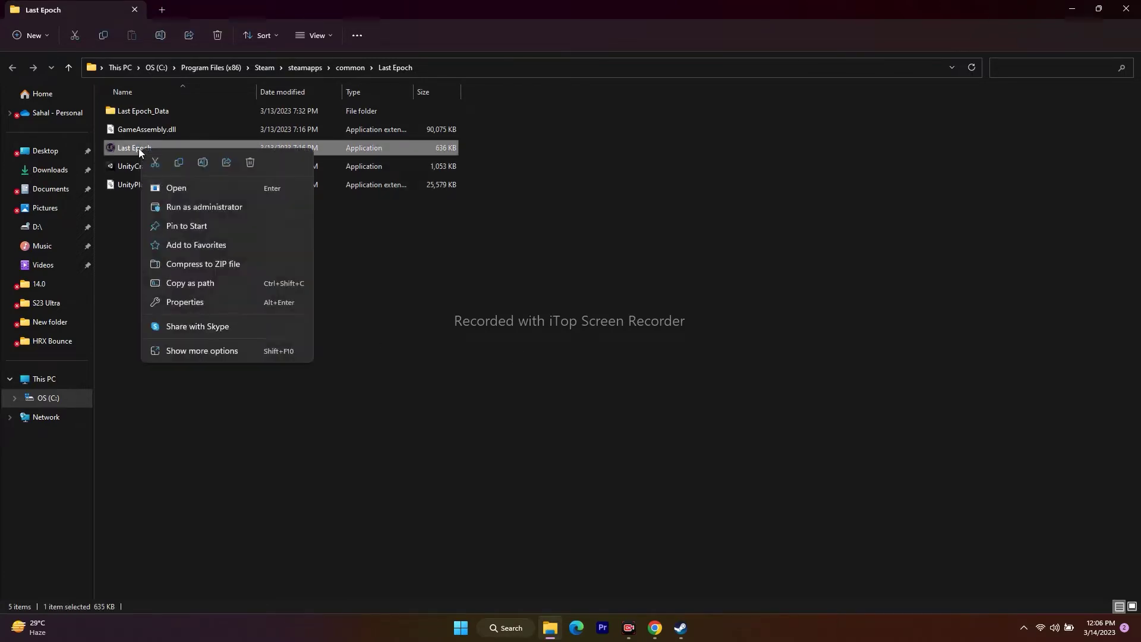
click(180, 365)
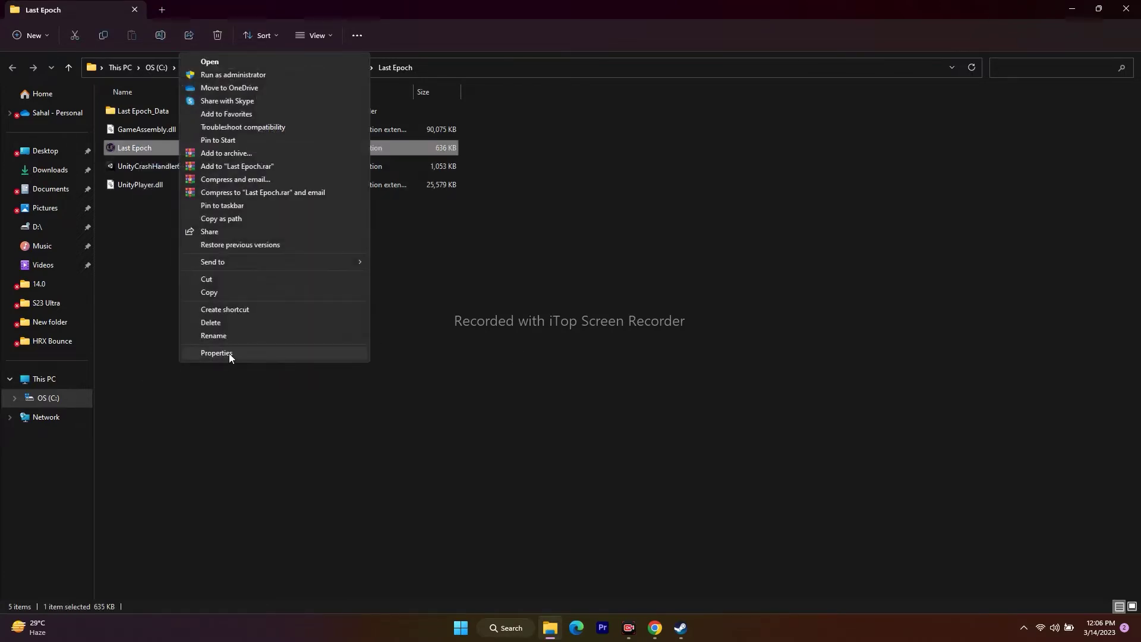
click(229, 354)
click(238, 310)
drag(283, 295, 749, 136)
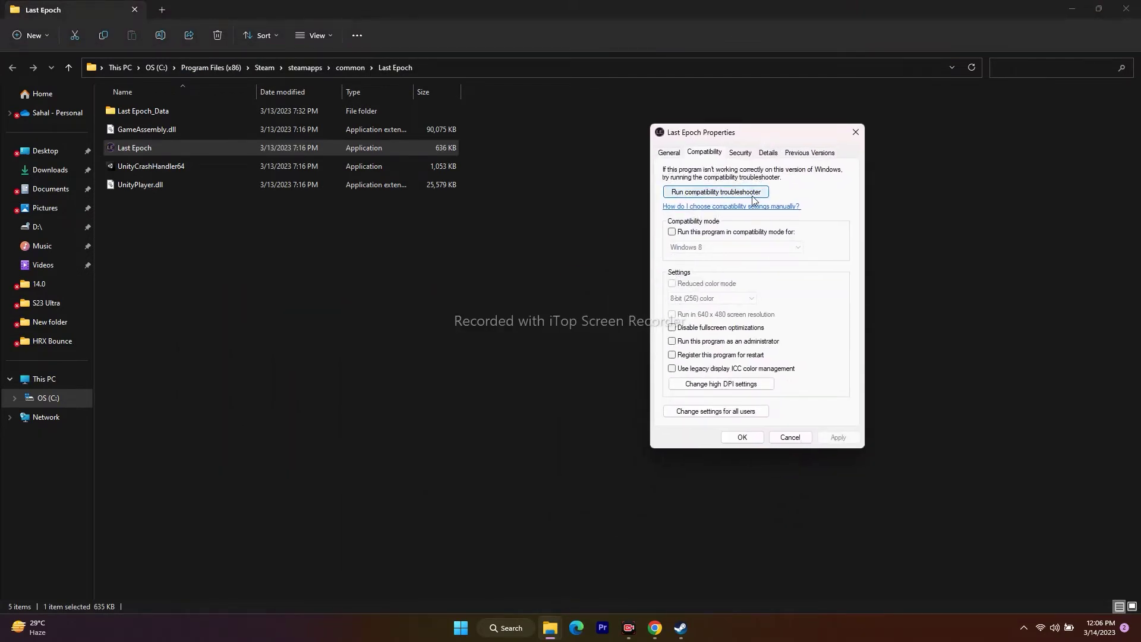
click(672, 341)
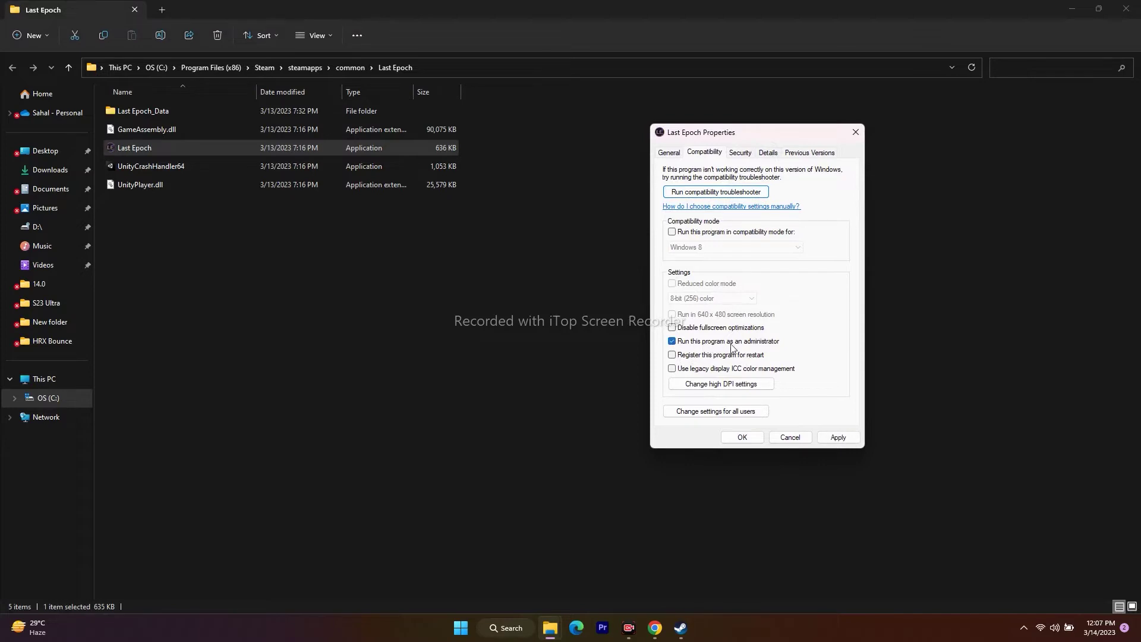
click(837, 438)
click(744, 438)
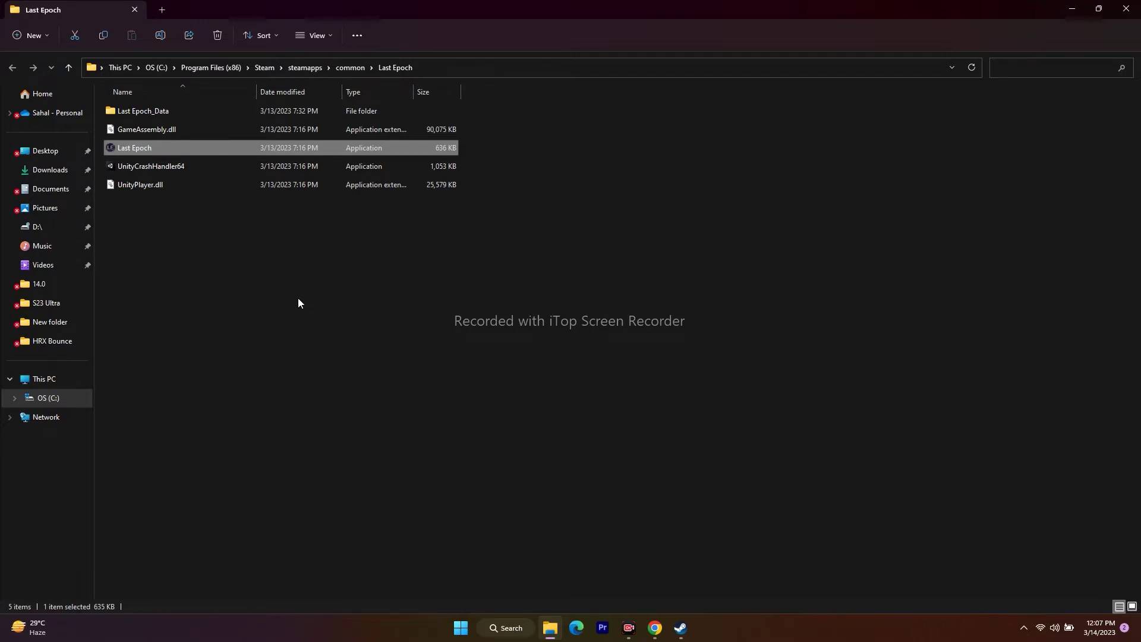
Turn on compatibility mode for the Last Epoch application, choose a Windows version for it and apply the setting.
right_click(145, 148)
click(191, 369)
click(227, 360)
click(256, 310)
drag(295, 297, 618, 105)
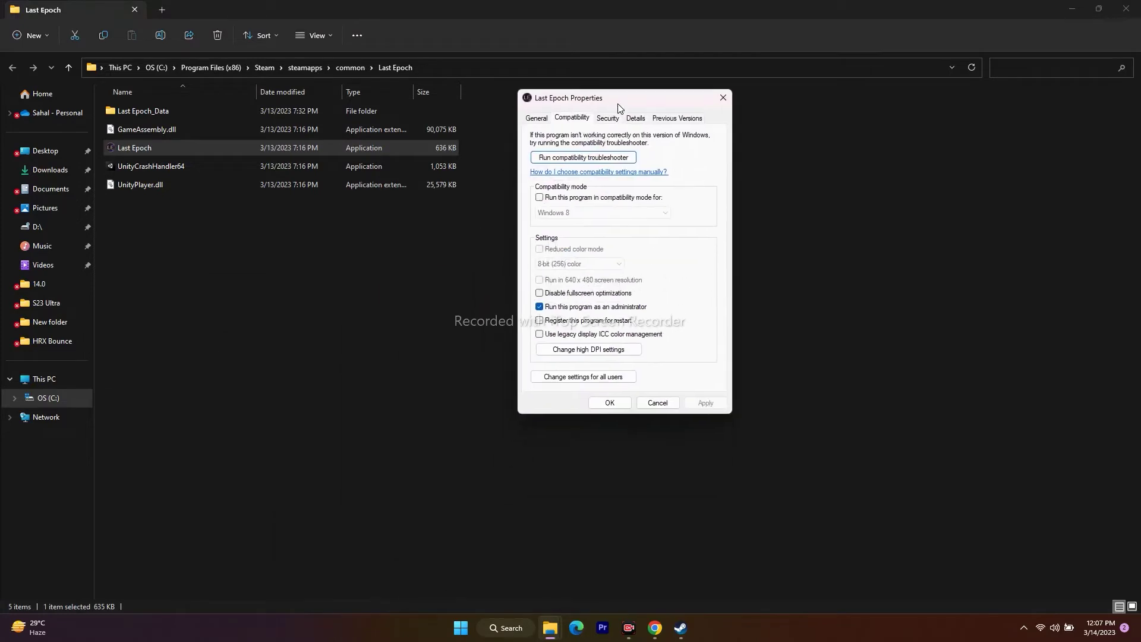
click(539, 198)
click(571, 212)
click(568, 250)
click(705, 403)
click(571, 254)
click(707, 402)
Turn compatibility mode back off for the Last Epoch application, apply the change and close its properties.
click(539, 198)
click(705, 402)
click(609, 402)
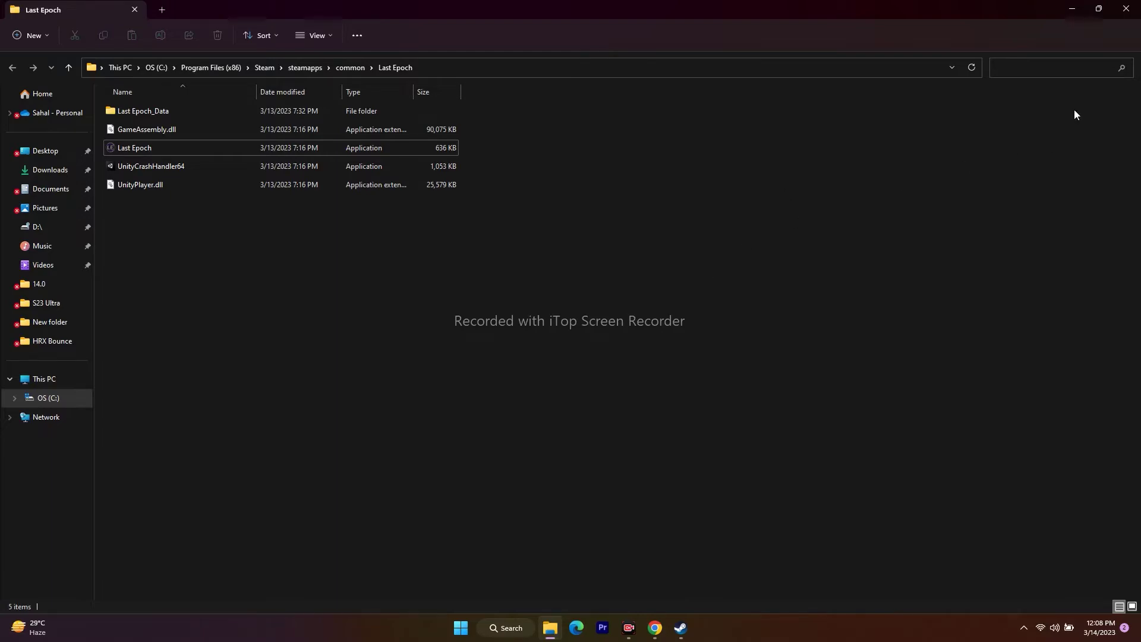
Close the Last Epoch installation folder and clear the Steam windows away to show the desktop.
click(1125, 9)
click(810, 159)
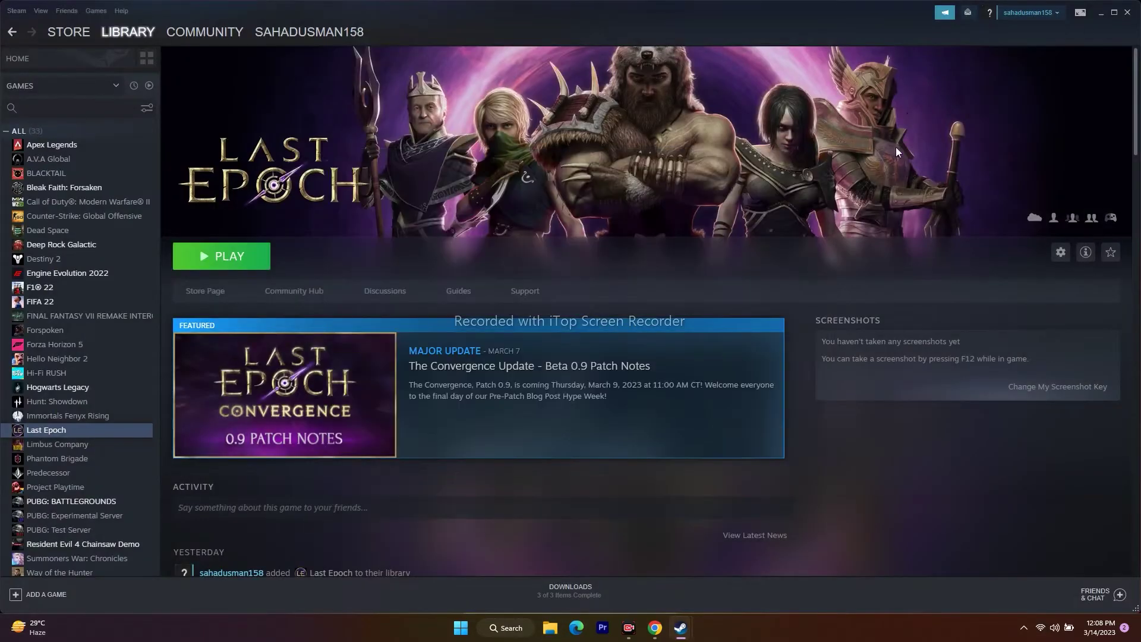
click(1100, 11)
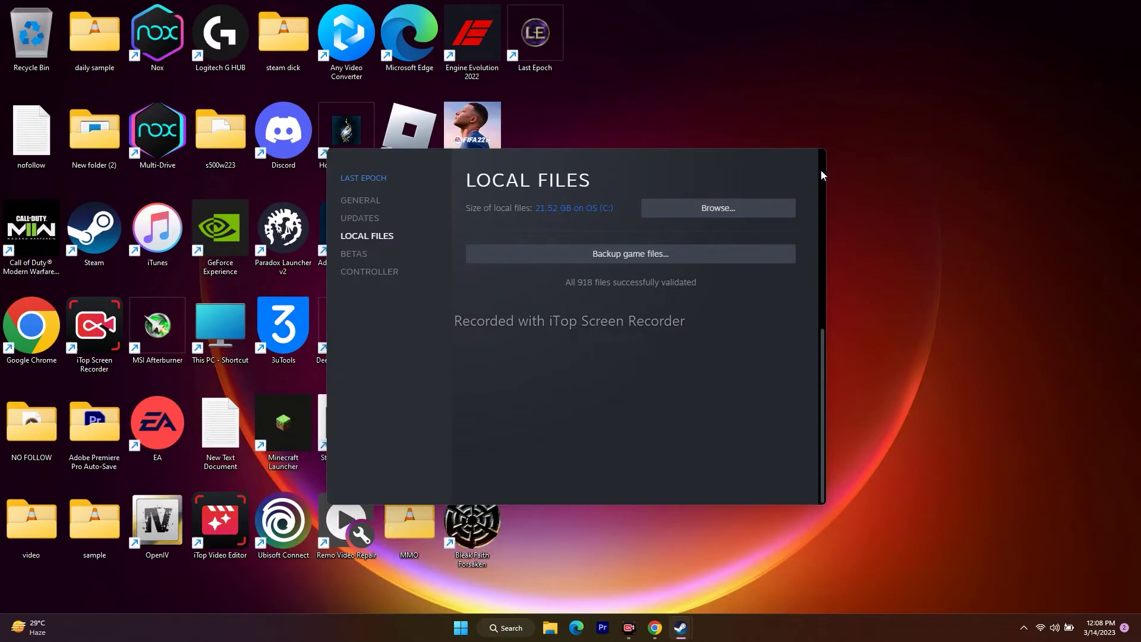
click(783, 524)
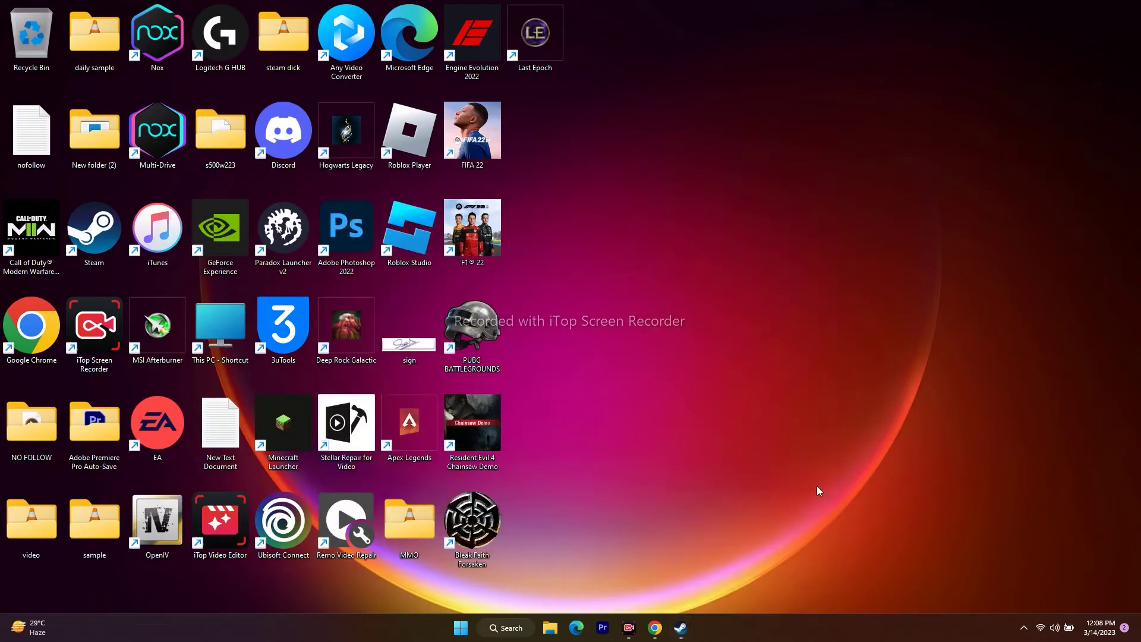
Find Windows Settings through a search for "settings" and open its Language & region page.
click(508, 623)
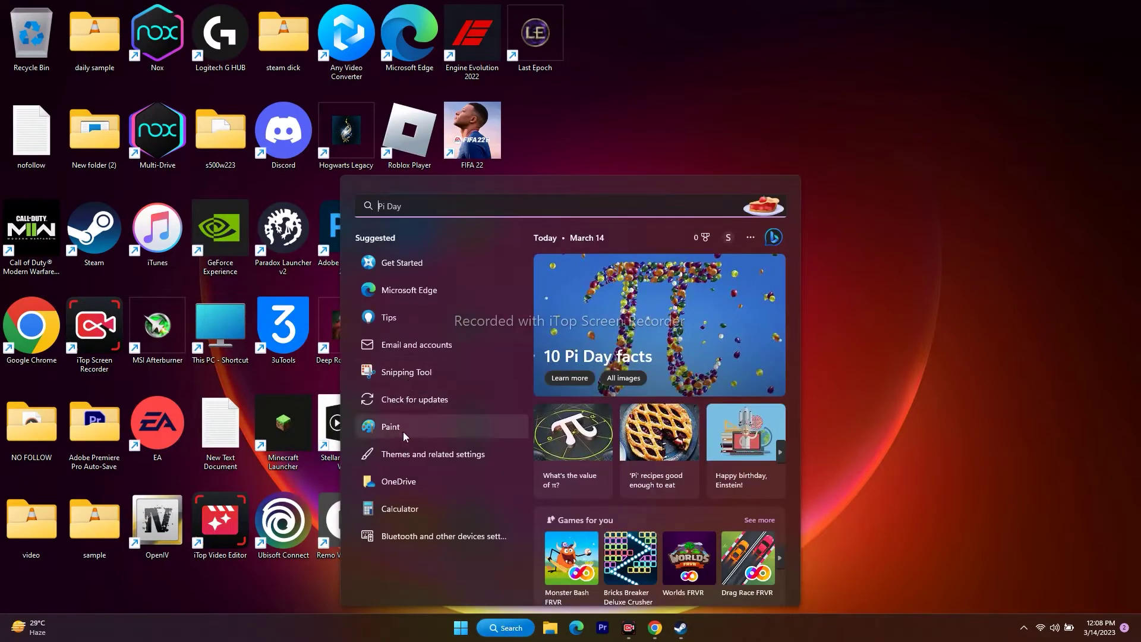
text(s)
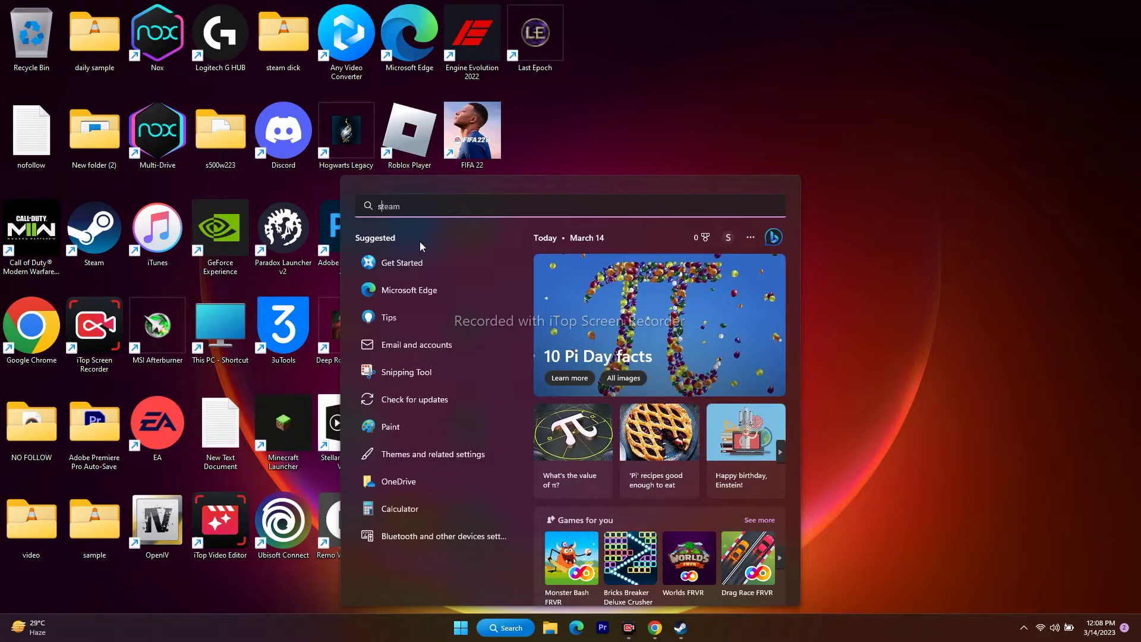
text(ettings)
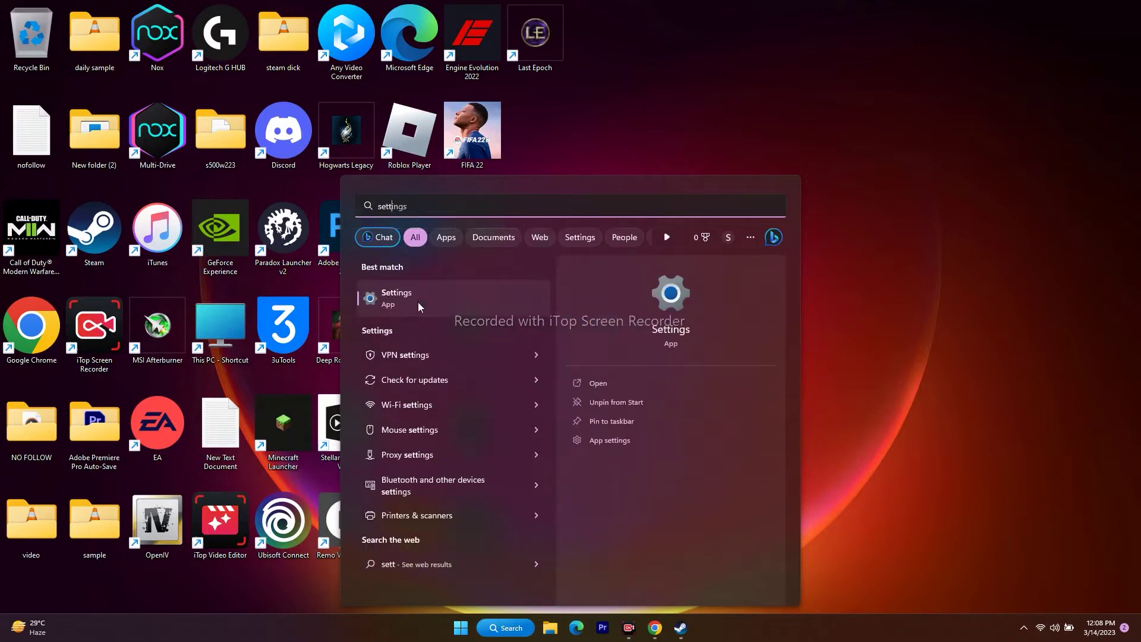
click(418, 301)
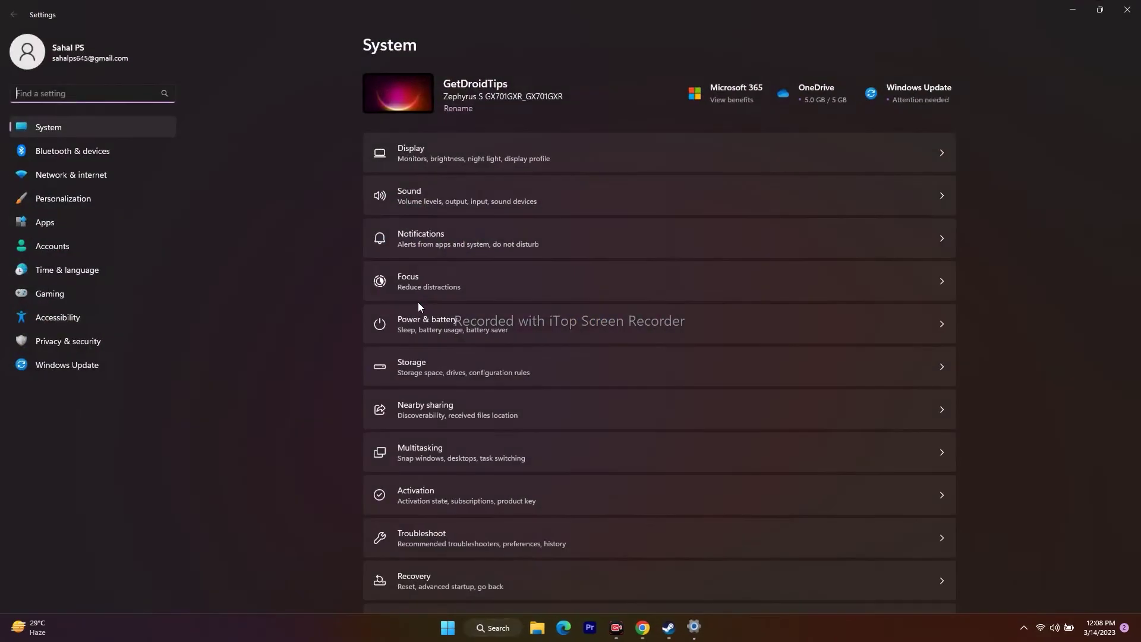
click(81, 271)
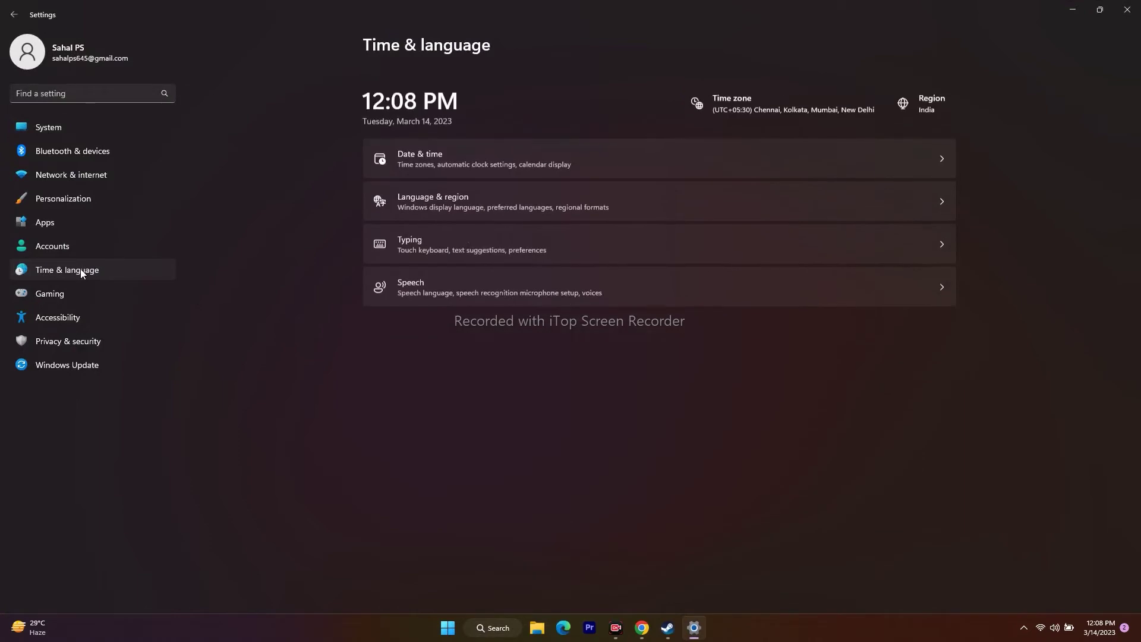
click(413, 184)
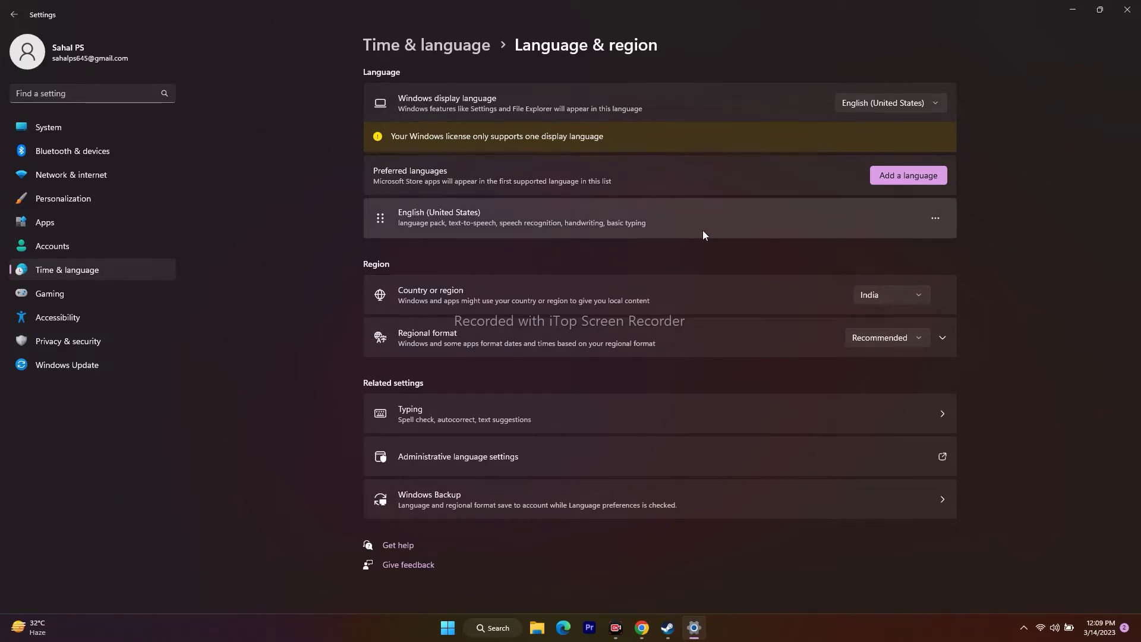
Search the installable languages for "eng", browse the English variants, and cancel without adding one.
click(893, 177)
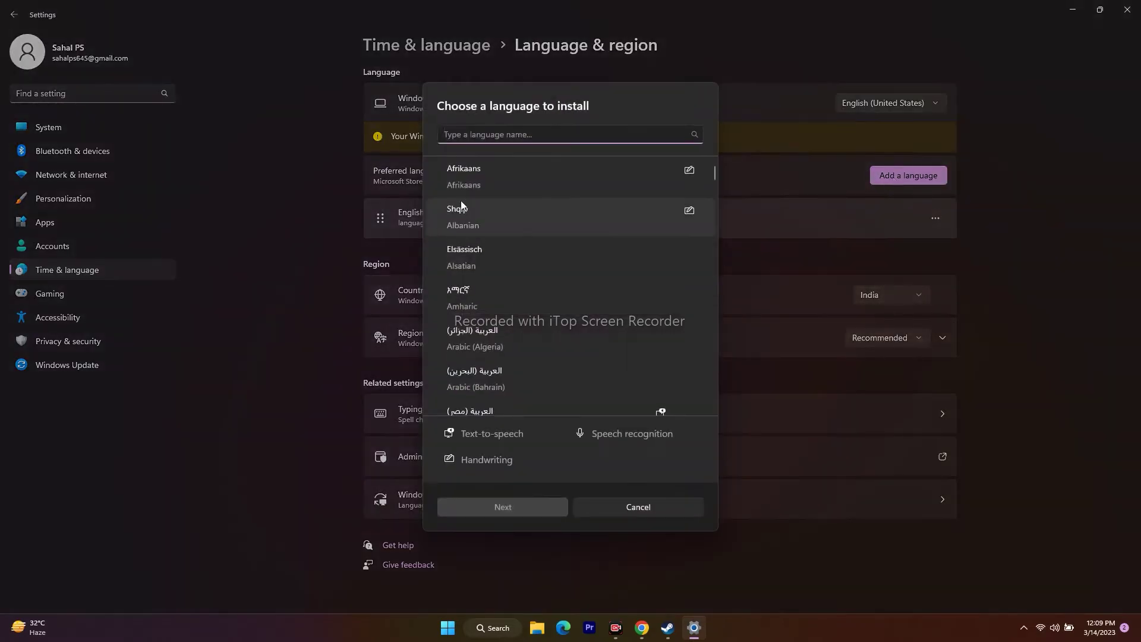
text(eng)
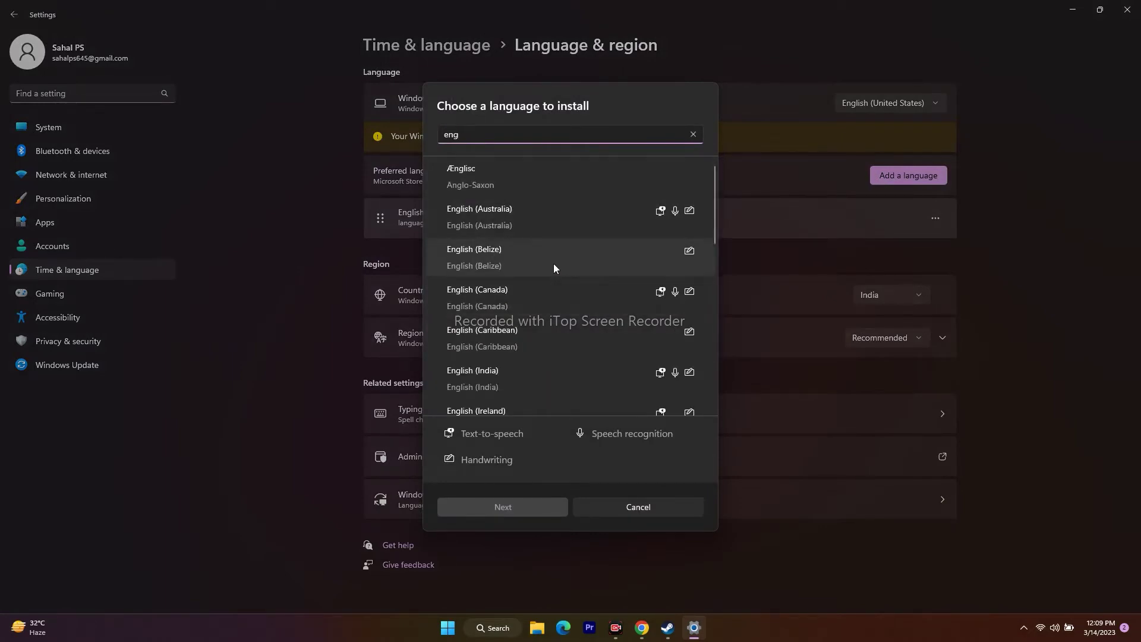
scroll(554, 263, down, 3)
scroll(535, 273, down, 8)
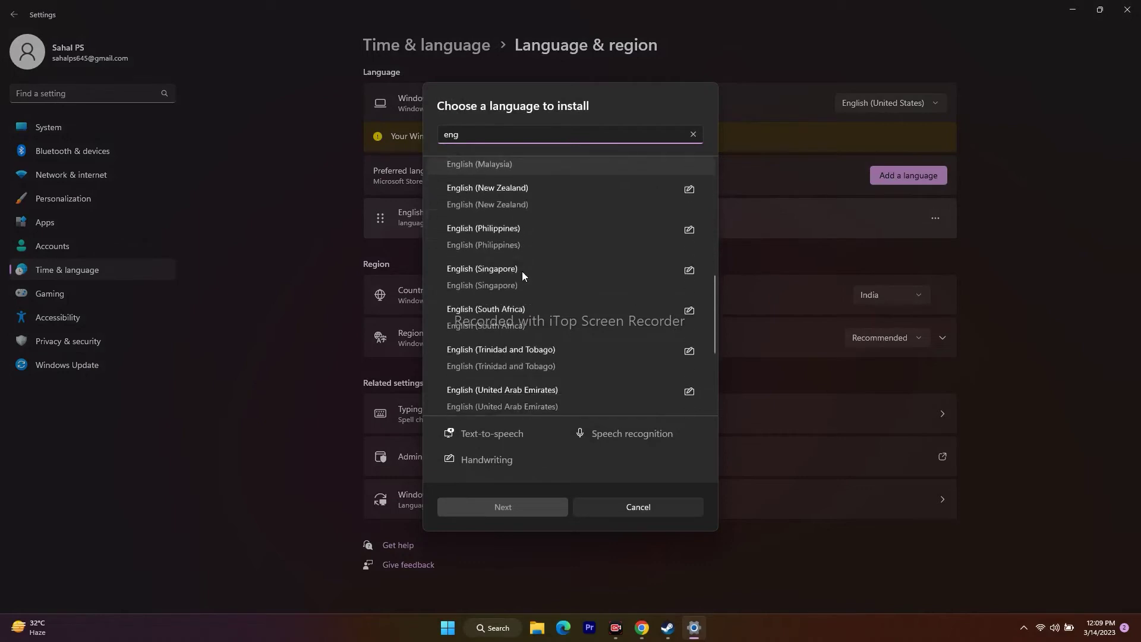
scroll(539, 283, down, 1)
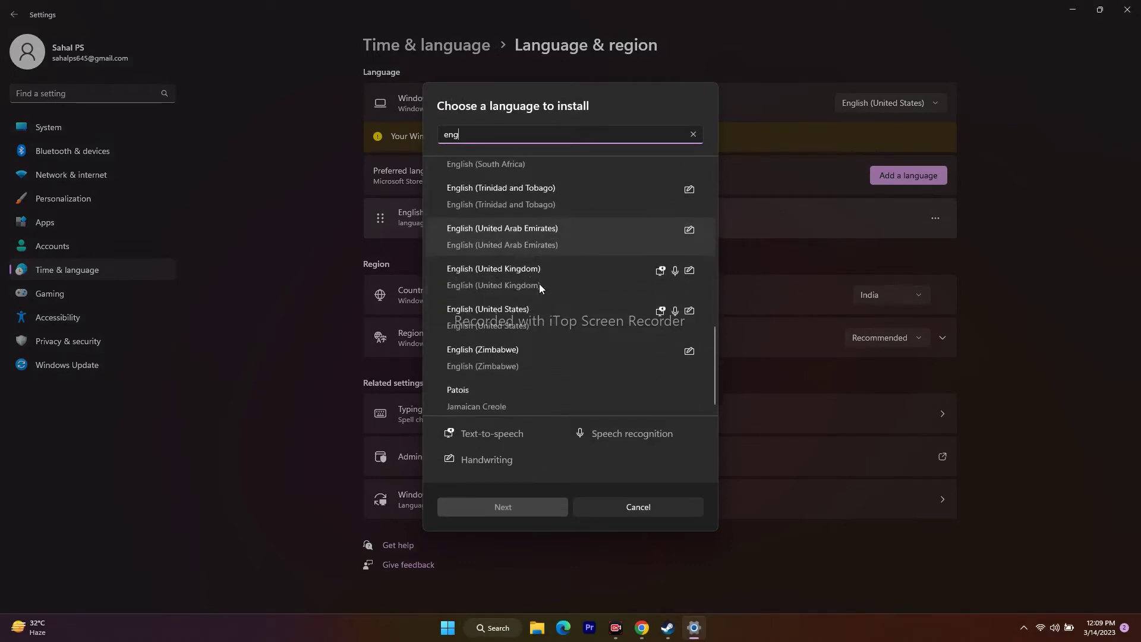
click(658, 508)
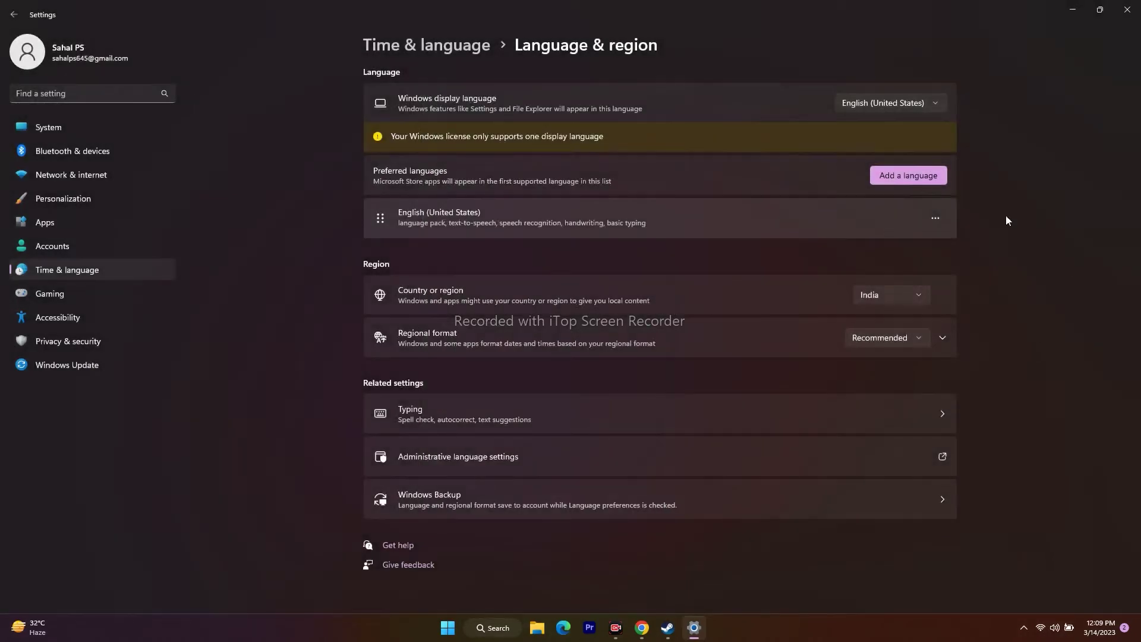
Close Windows Settings and minimize the Steam window to return to the desktop.
click(1127, 10)
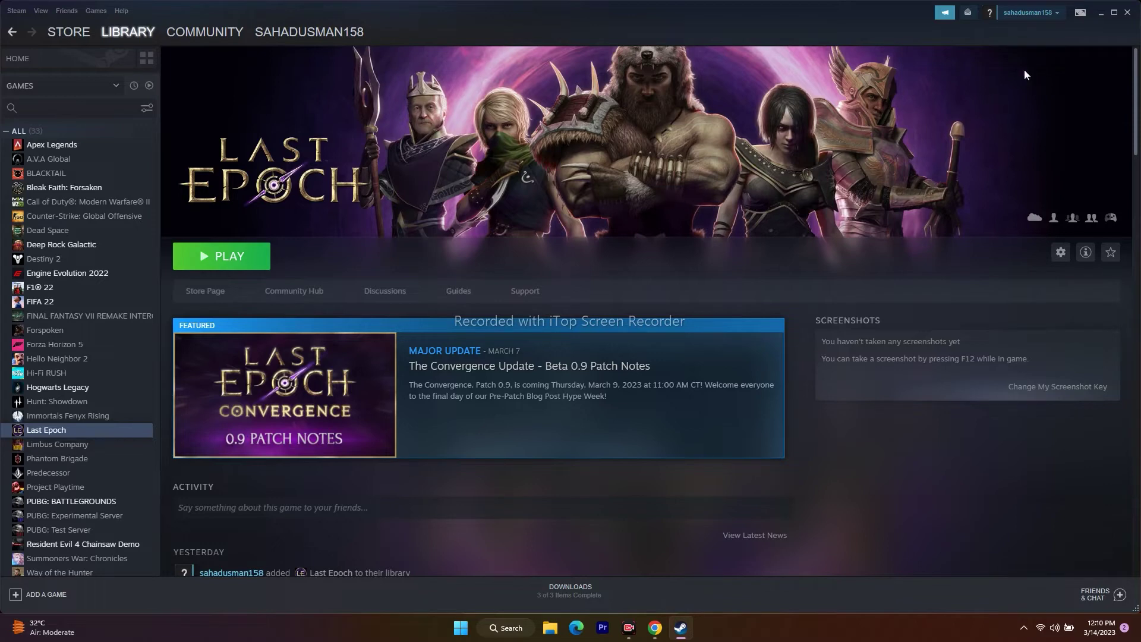
click(1100, 13)
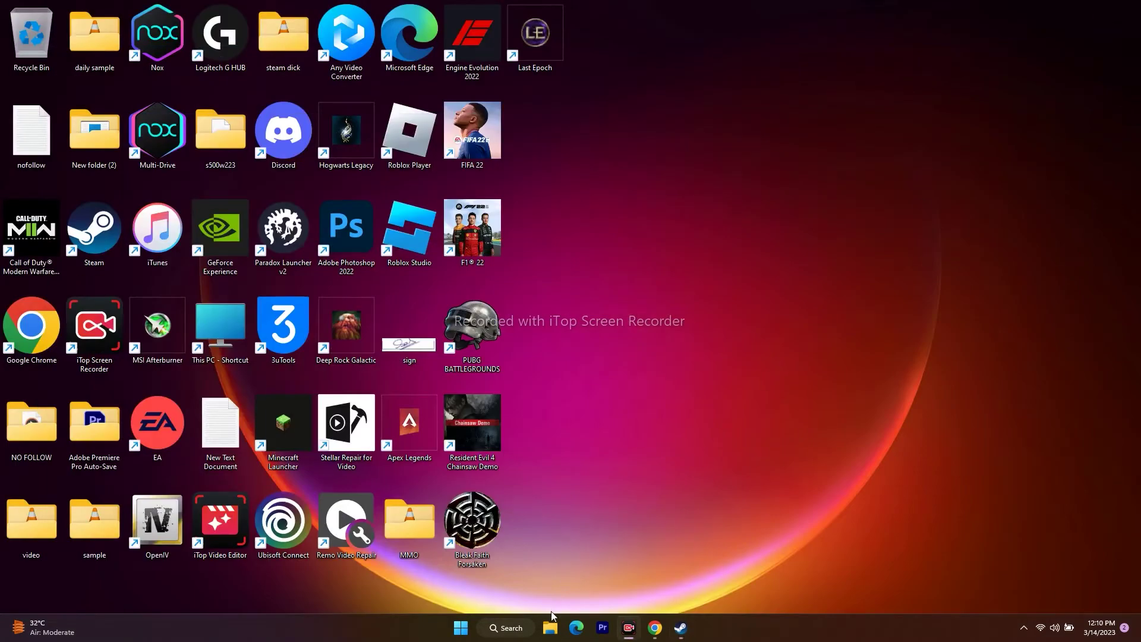
Look over the game folders in Documents with File Explorer, close it, and briefly view Last Epoch's Steam page before minimizing Steam.
click(551, 630)
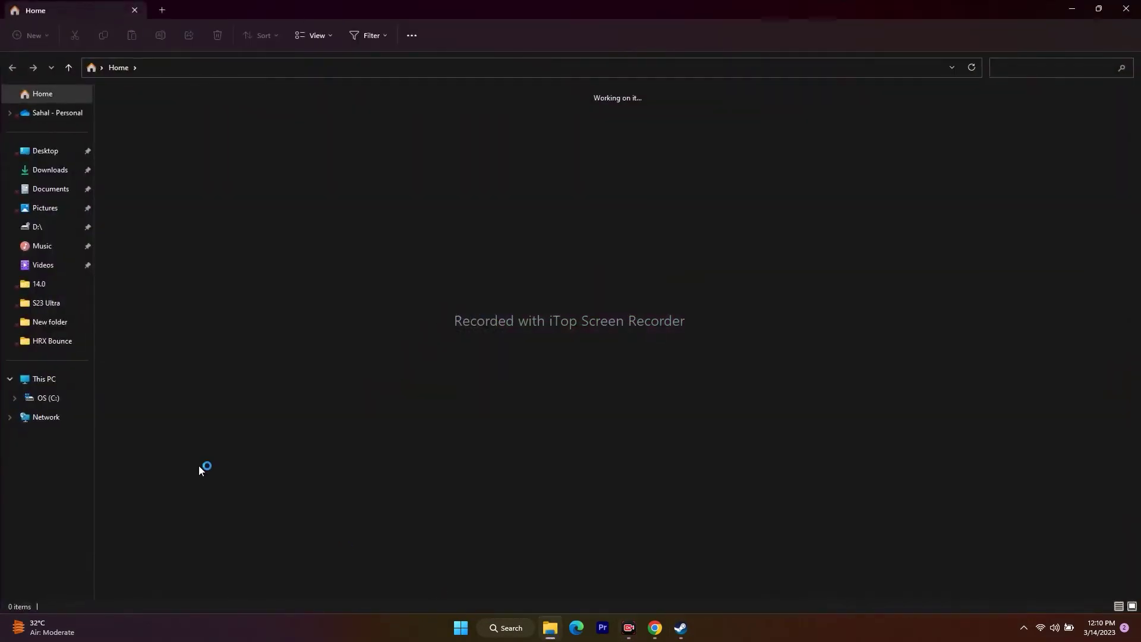
click(53, 188)
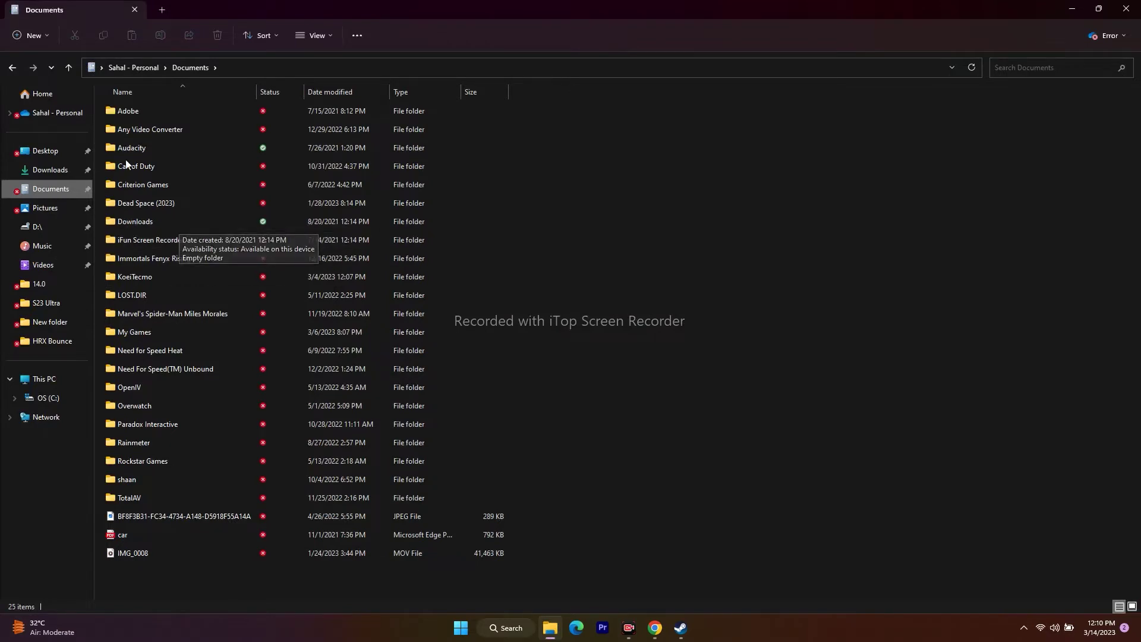
mouse_move(139, 187)
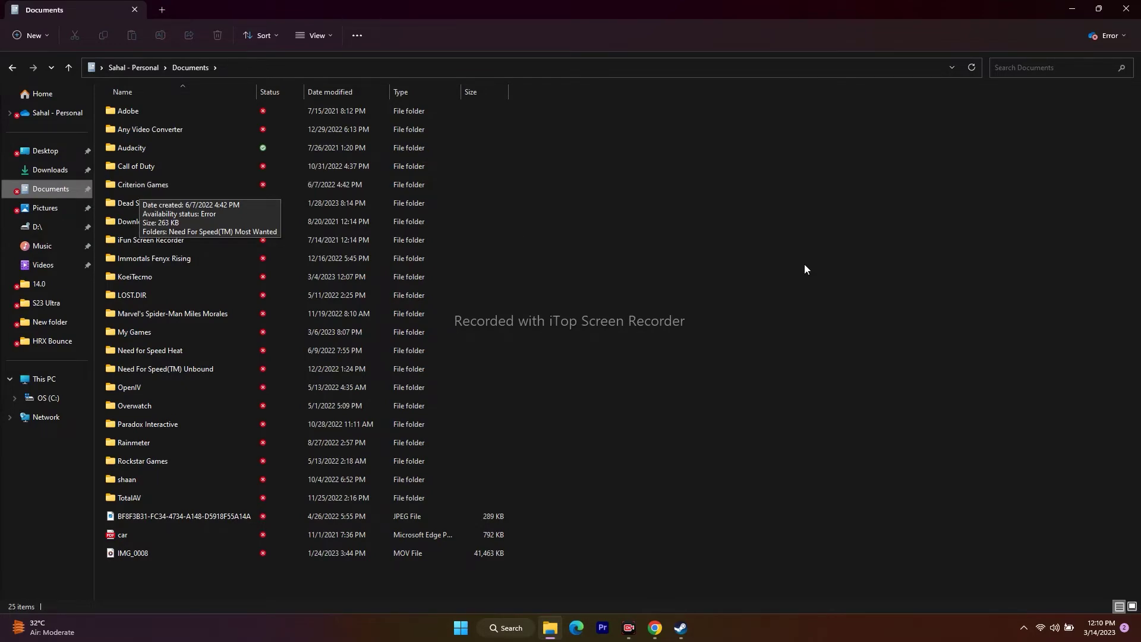
click(1125, 9)
click(680, 628)
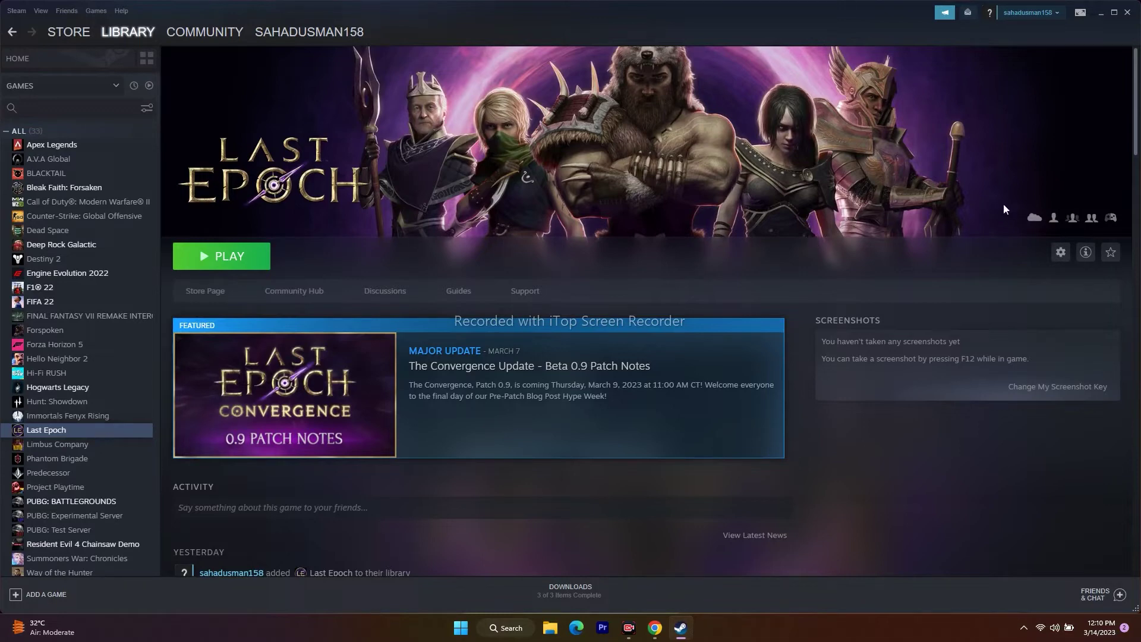
click(1102, 19)
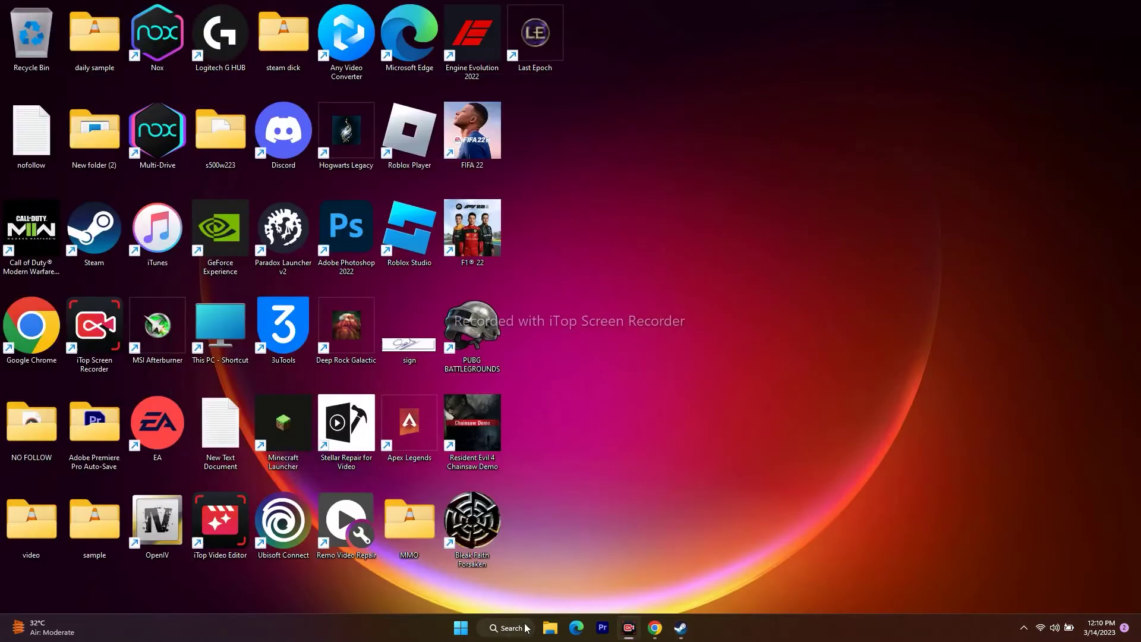
Find Control Panel through a search for "contr" and open the Windows Defender Firewall list of allowed apps.
click(501, 630)
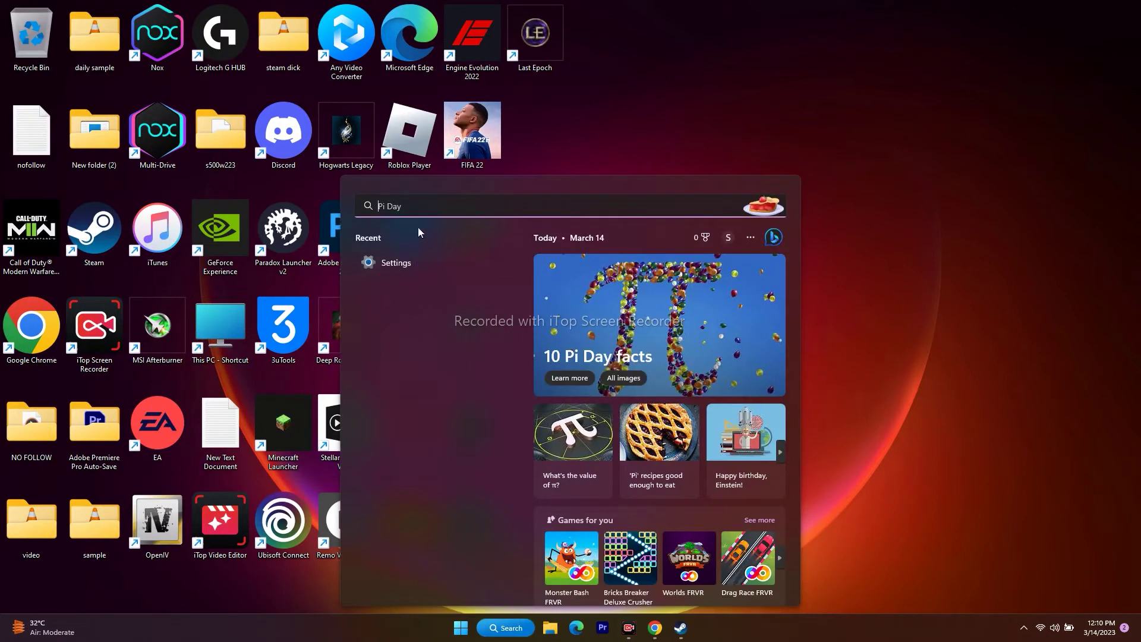
text(contr)
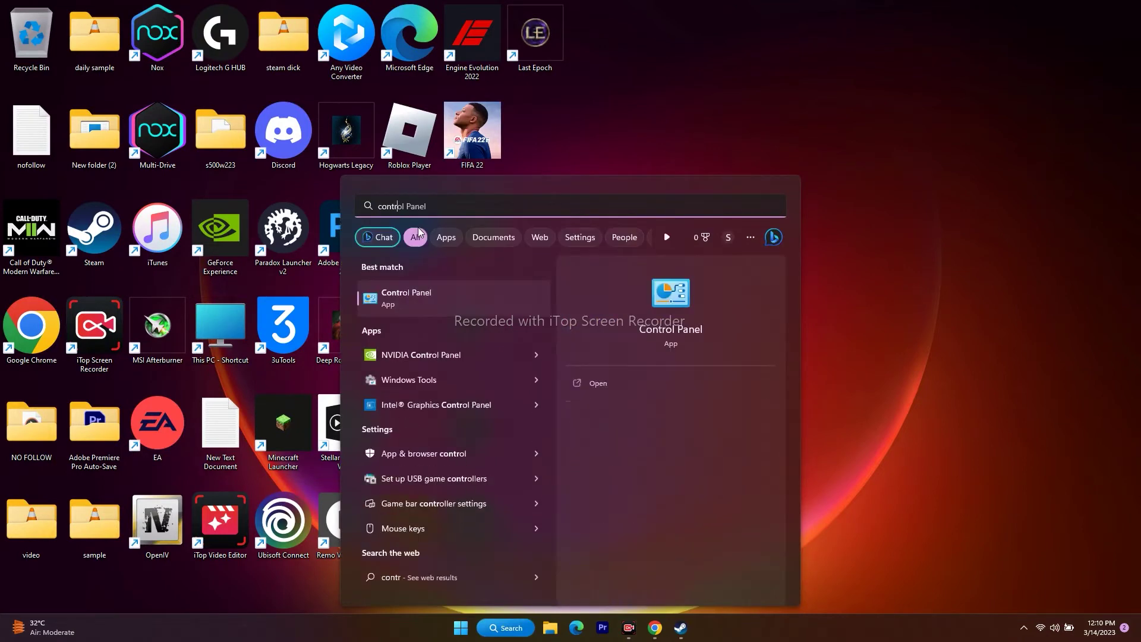
click(444, 299)
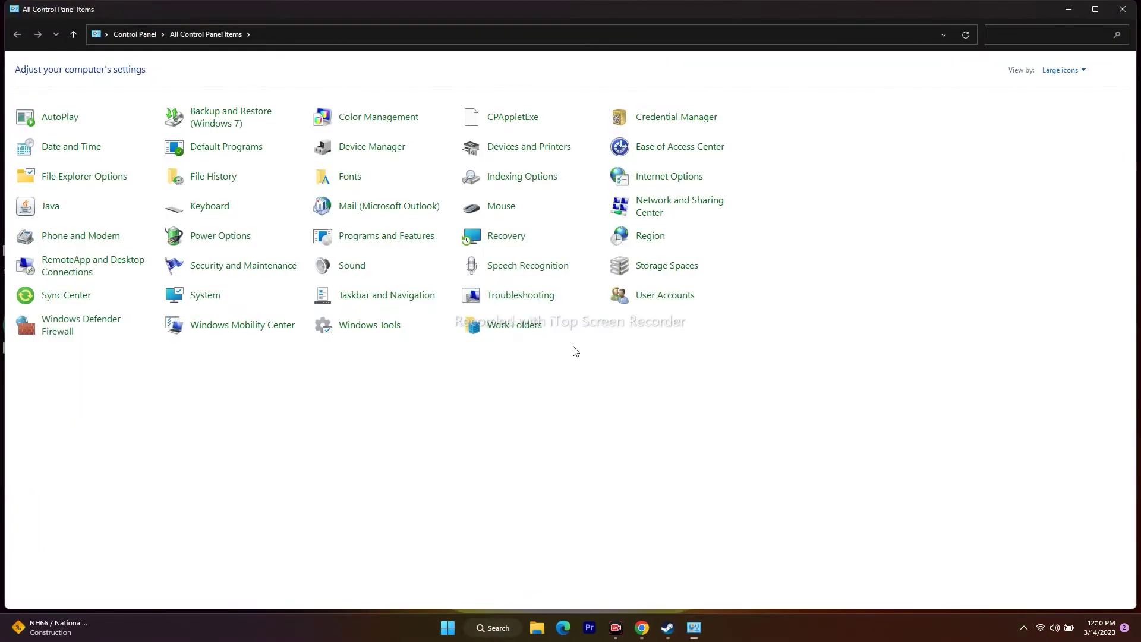
click(60, 326)
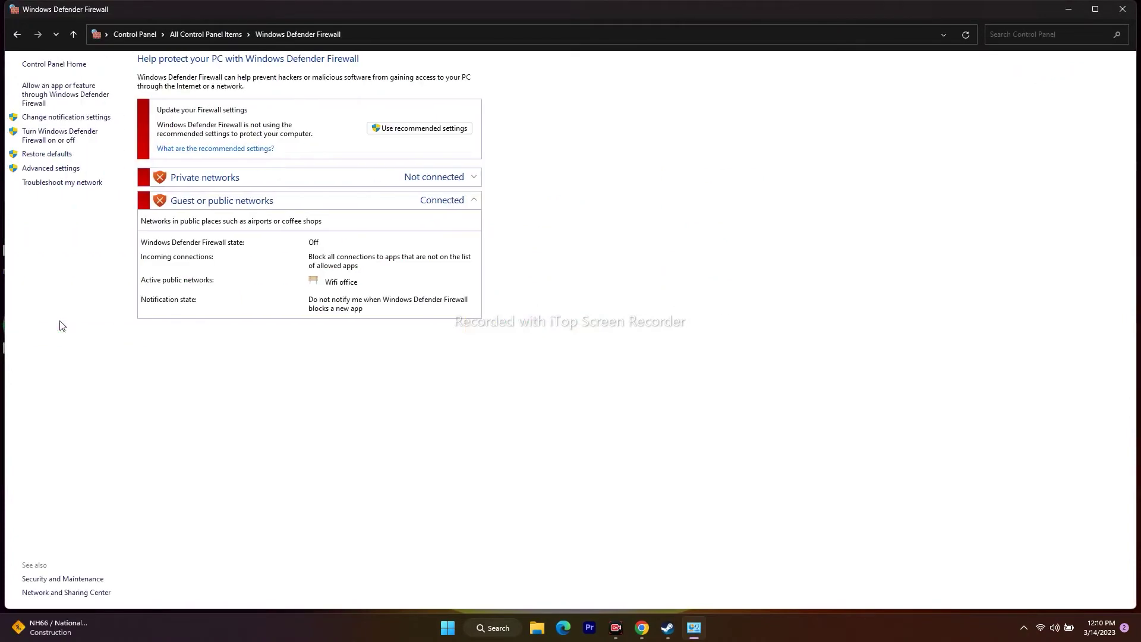
click(49, 95)
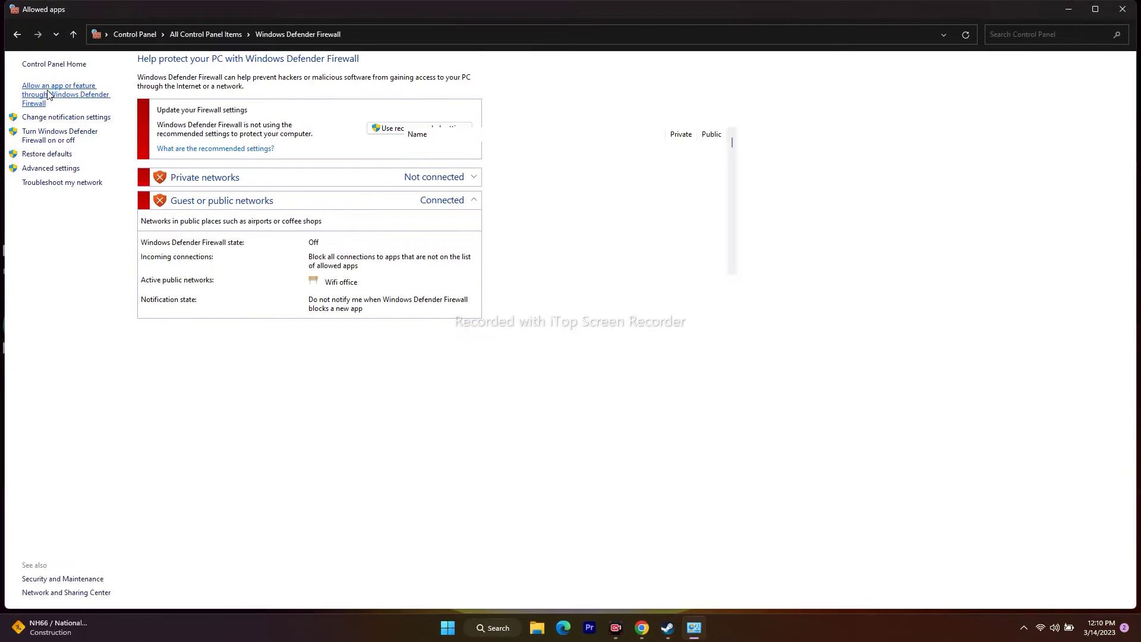
Look through the firewall's allowed apps and features for the Last Epoch entry and its private and public network permissions.
scroll(652, 197, down, 15)
scroll(653, 197, down, 15)
scroll(653, 198, down, 15)
scroll(653, 197, down, 15)
scroll(652, 197, down, 12)
scroll(653, 197, down, 5)
scroll(652, 197, up, 20)
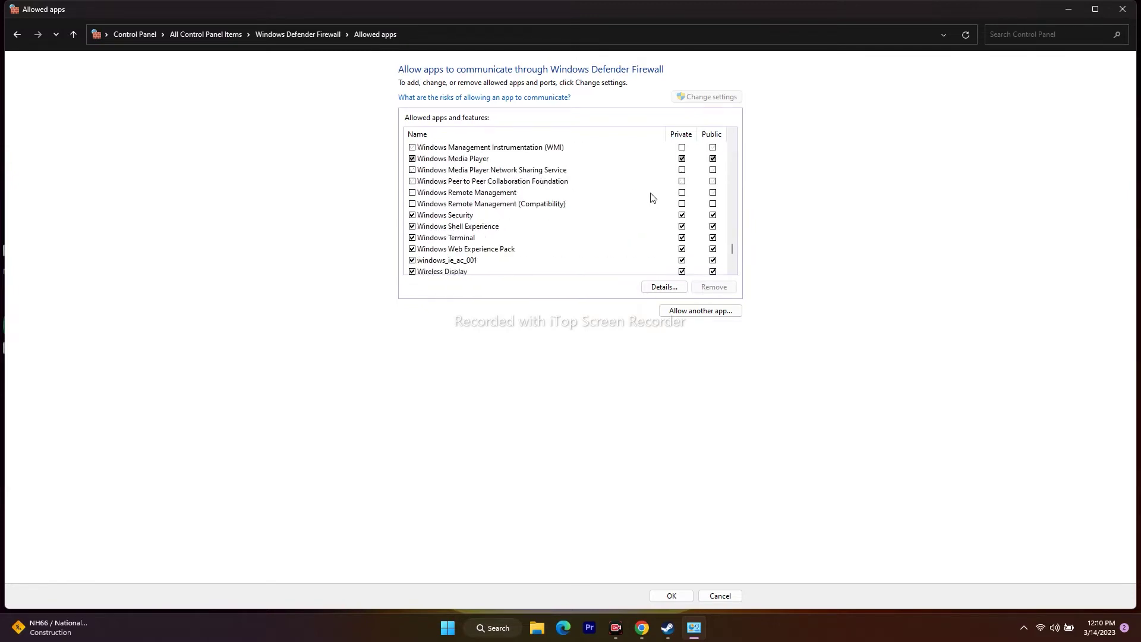
scroll(651, 197, up, 2)
scroll(651, 197, up, 5)
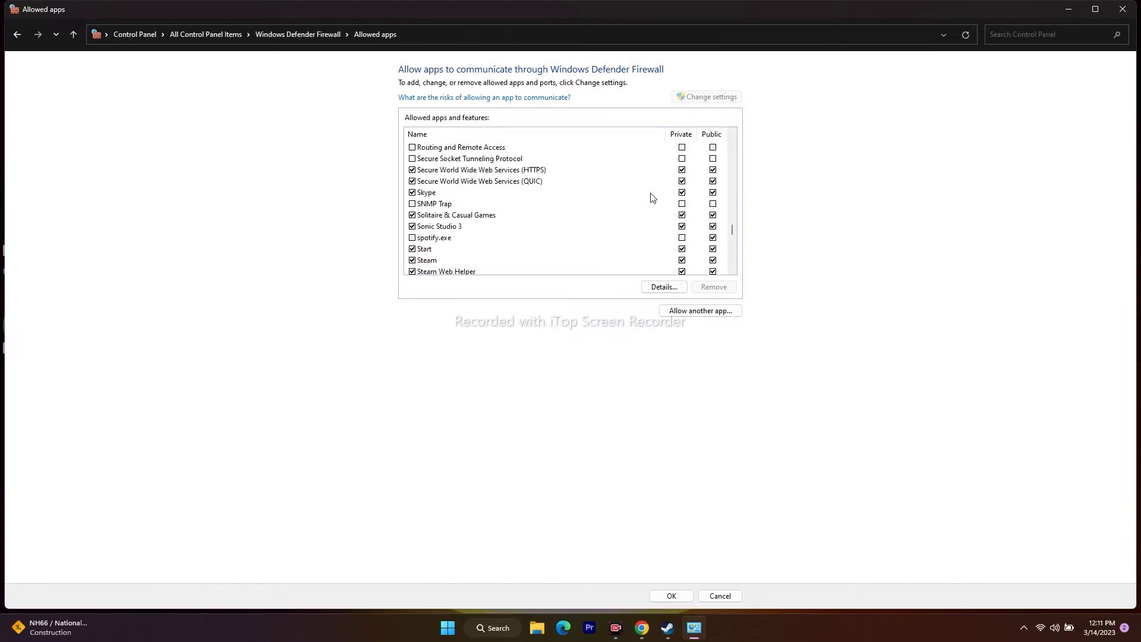
scroll(651, 198, up, 10)
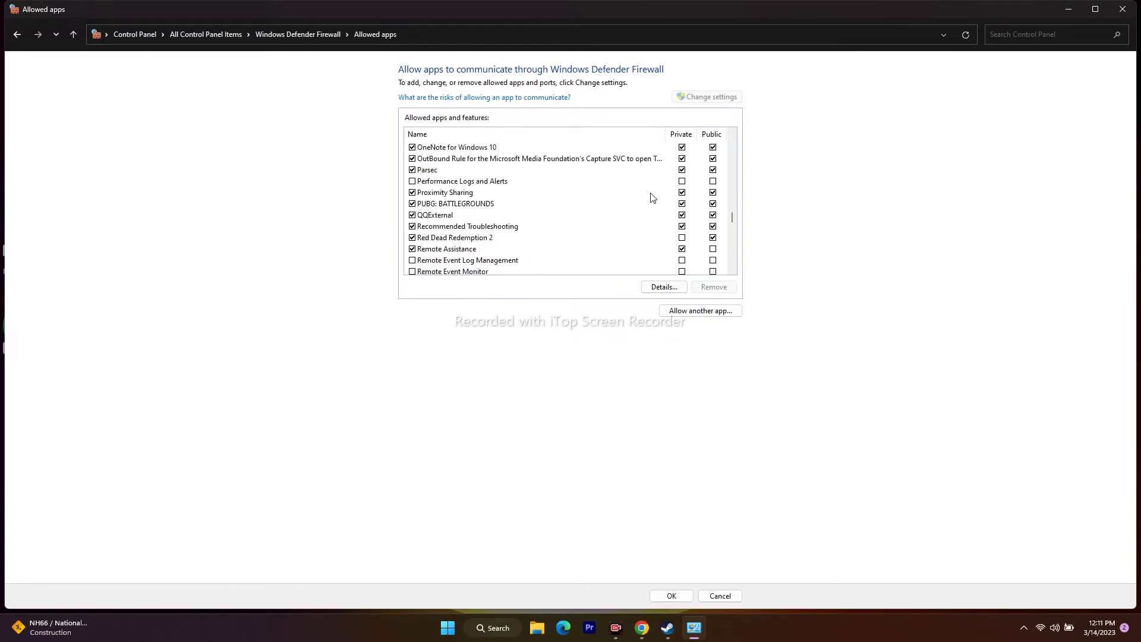
scroll(651, 198, up, 7)
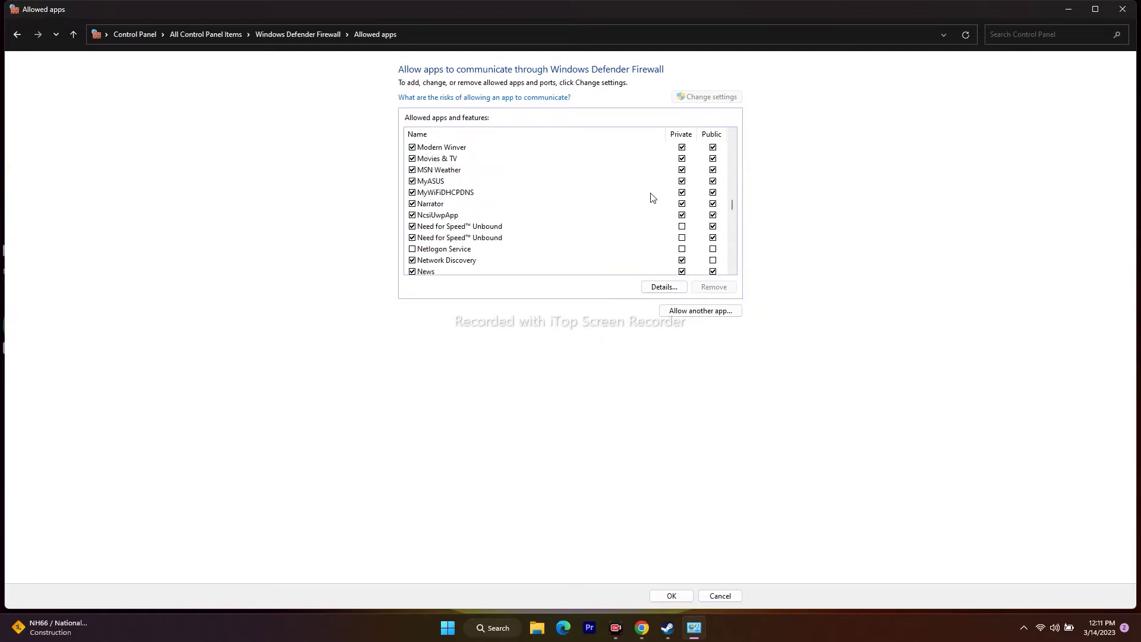
scroll(651, 197, up, 4)
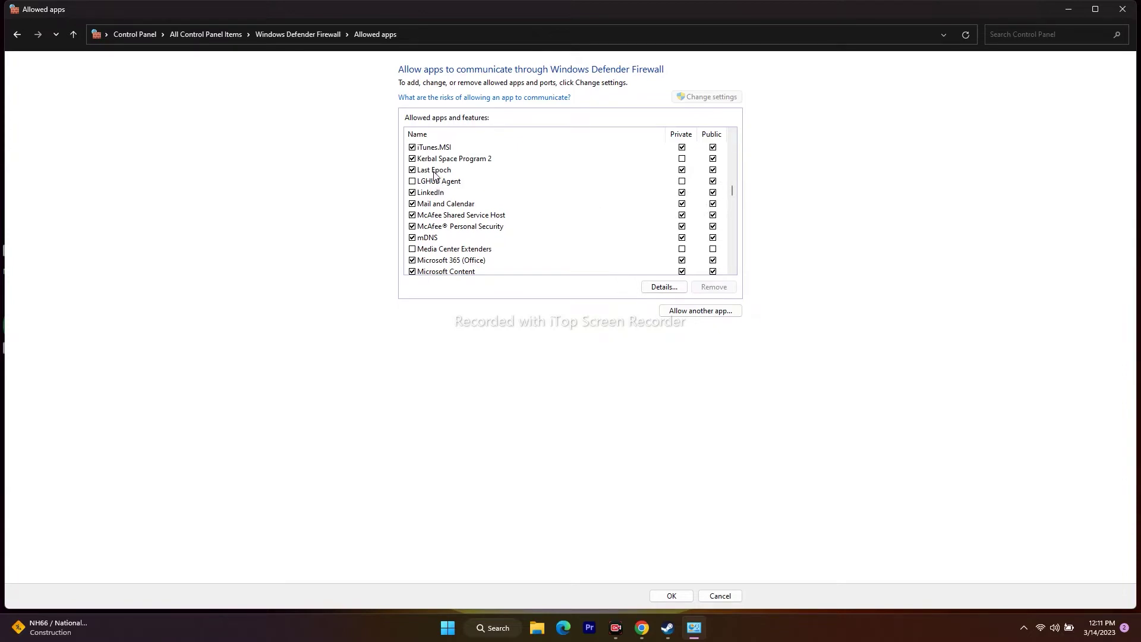
Start allowing another app through the firewall and browse to C:\Program Files (x86)\Steam\steamapps\common.
click(695, 311)
click(650, 373)
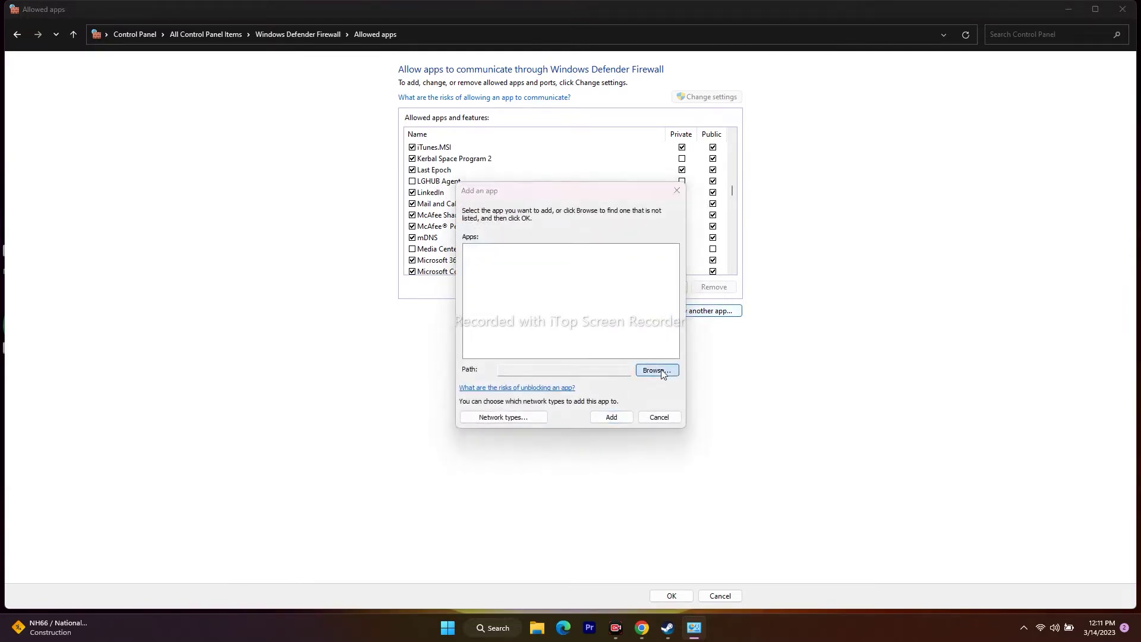
click(201, 352)
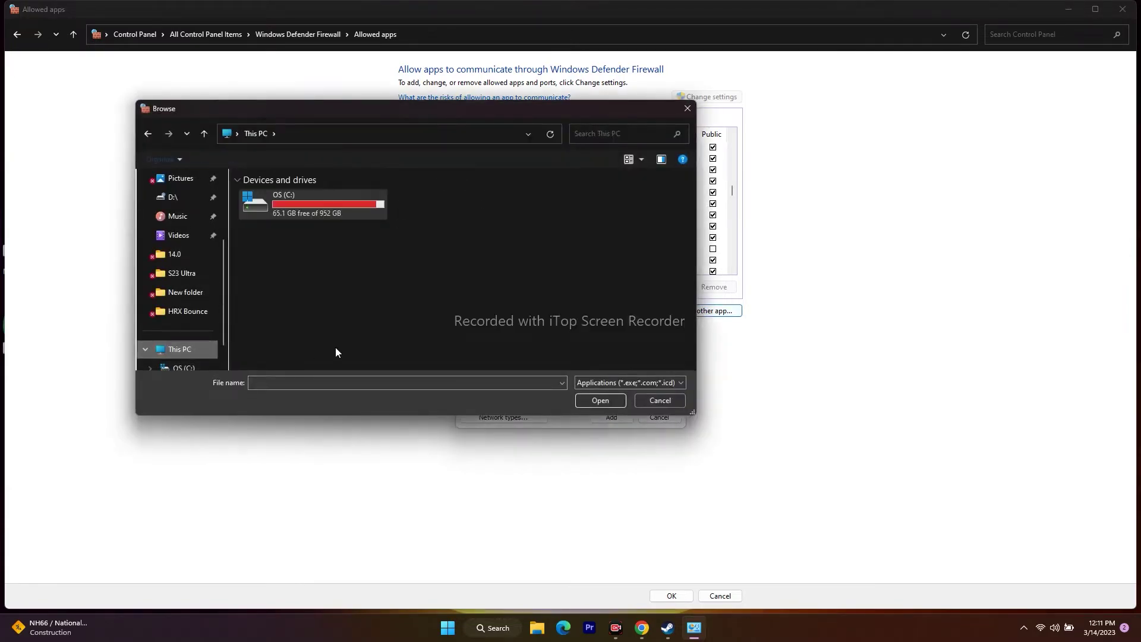
double_click(300, 204)
scroll(302, 282, down, 5)
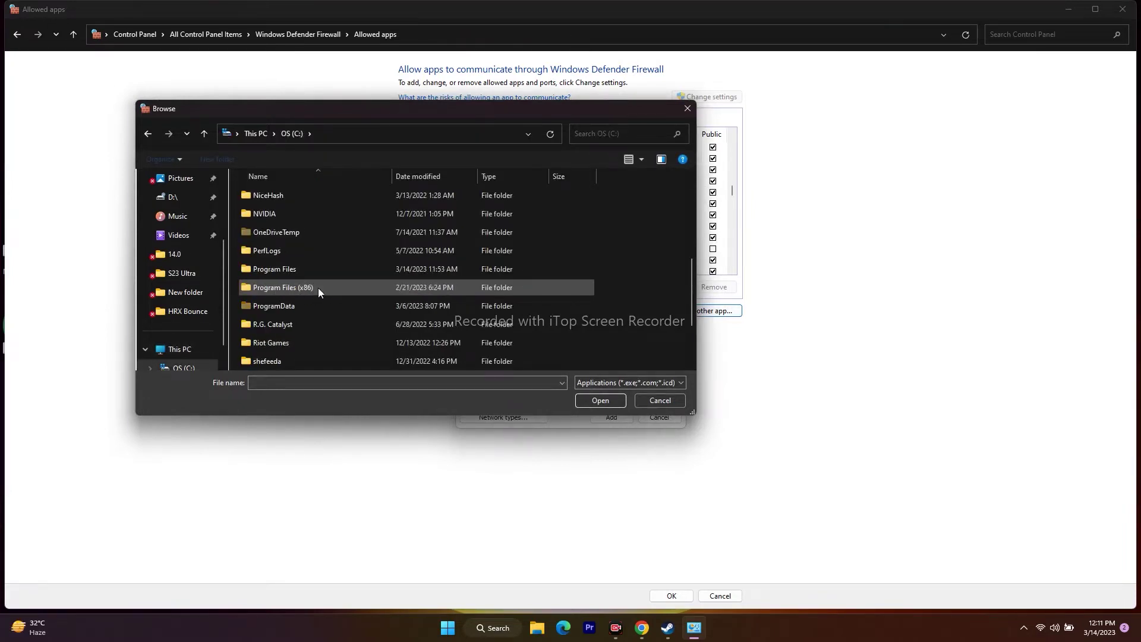
double_click(318, 288)
scroll(300, 223, down, 13)
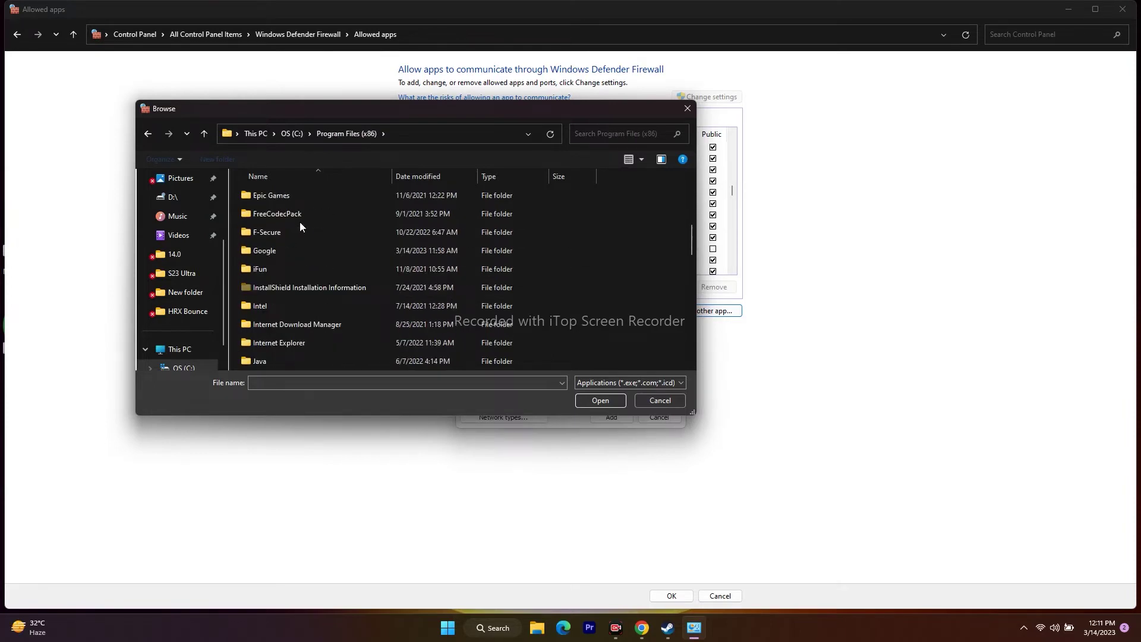
double_click(272, 304)
scroll(289, 250, down, 3)
double_click(289, 294)
double_click(280, 198)
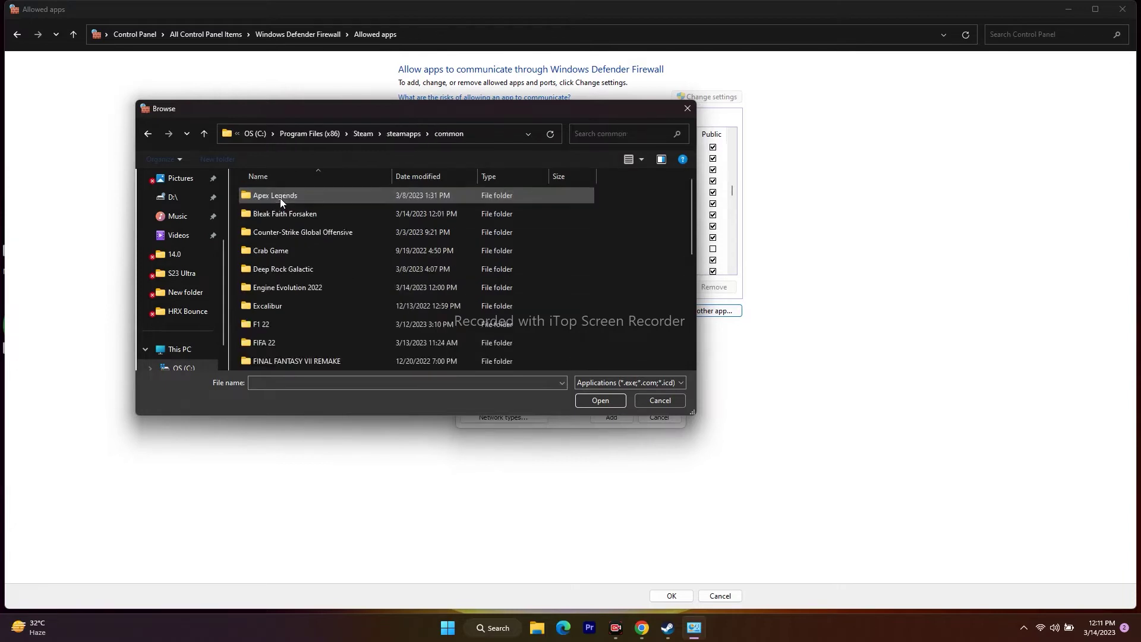
Choose the Last Epoch application from the game's Last Epoch folder as the app to allow.
scroll(298, 226, down, 3)
scroll(299, 231, down, 1)
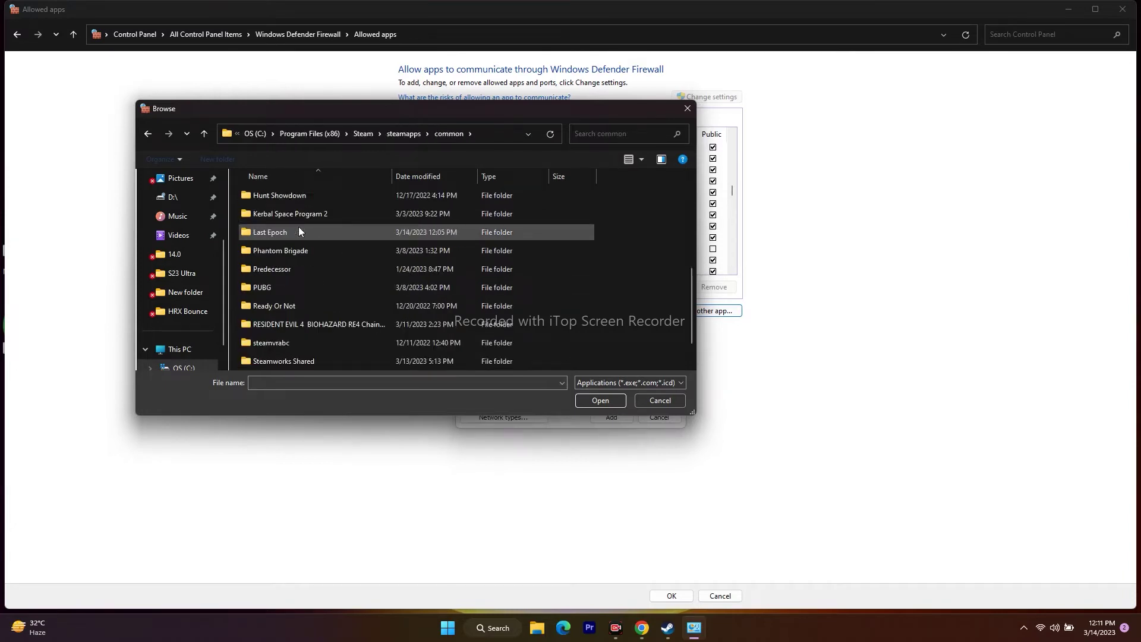
double_click(297, 231)
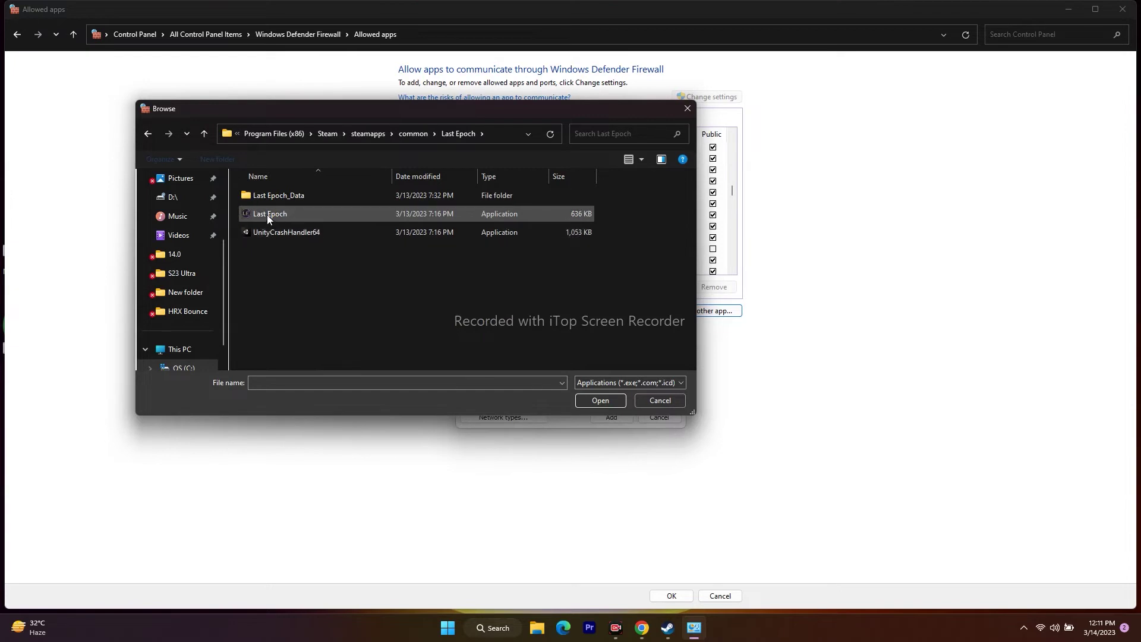
click(291, 216)
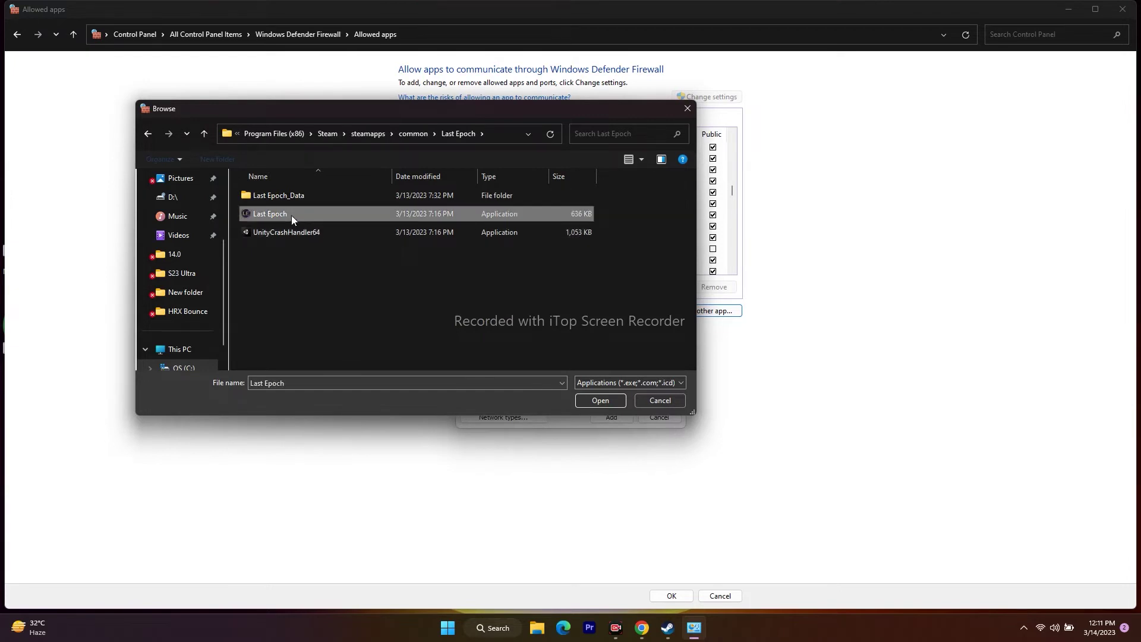
click(596, 402)
Try to add Last Epoch to the allowed apps, dismiss the open dialogs, and close the firewall window.
click(611, 417)
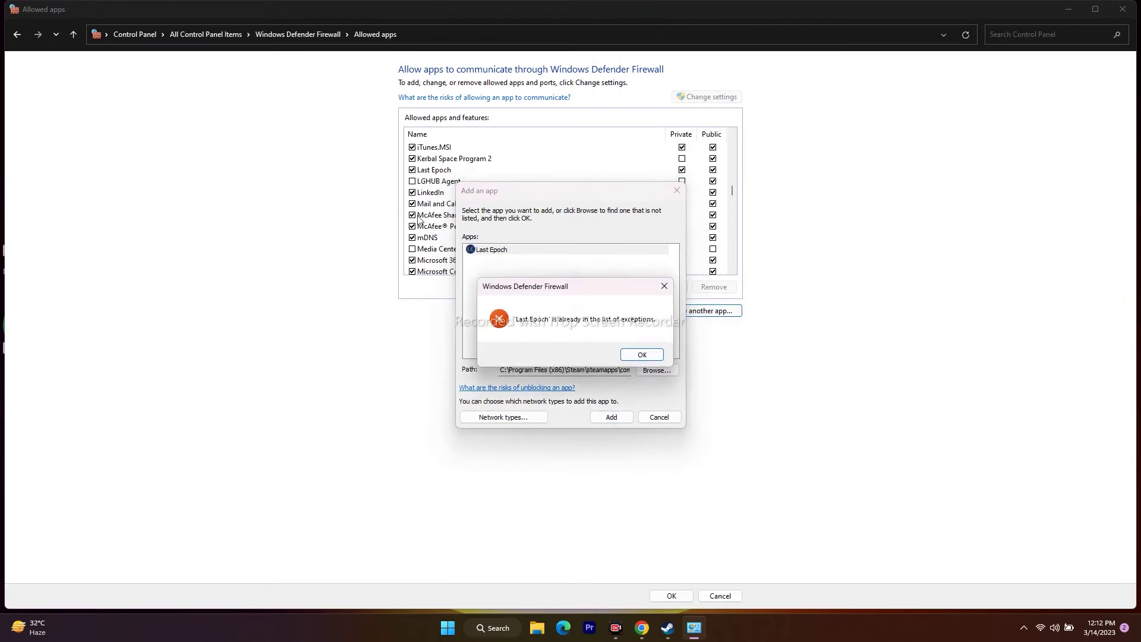
click(663, 286)
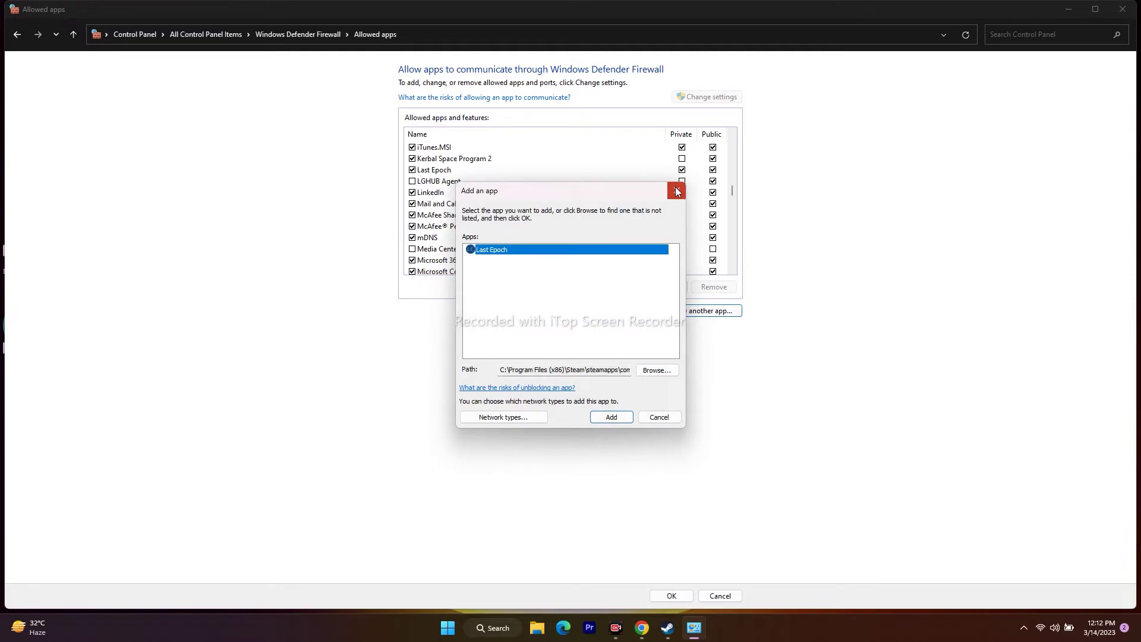
click(676, 190)
click(1122, 10)
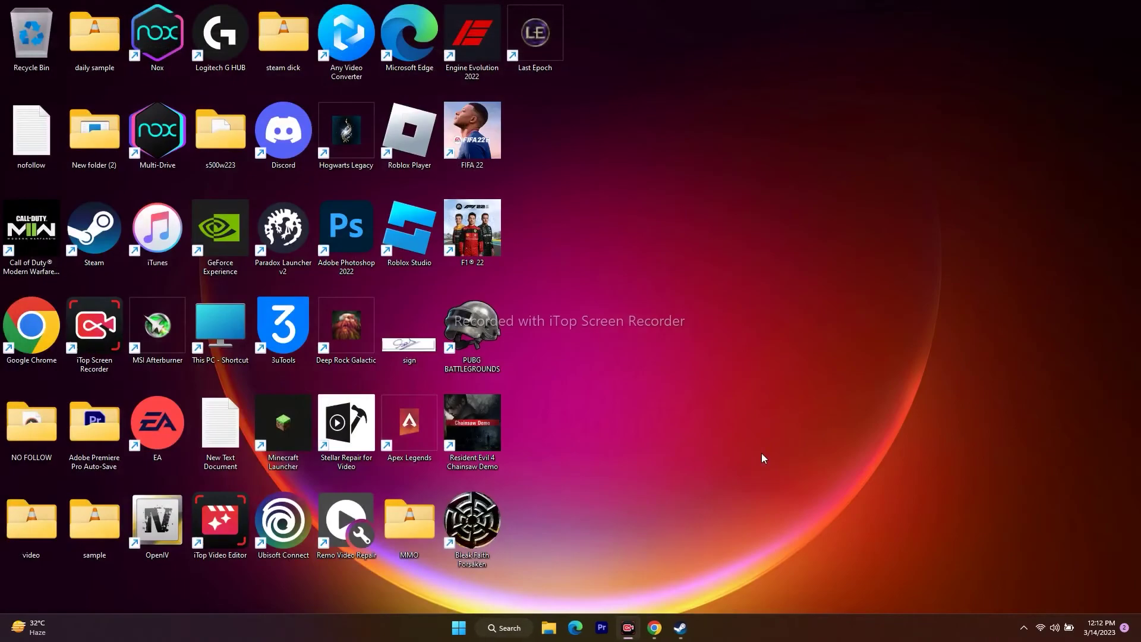
View Steam briefly, minimize it, and open System Configuration through a search for "syste".
click(680, 627)
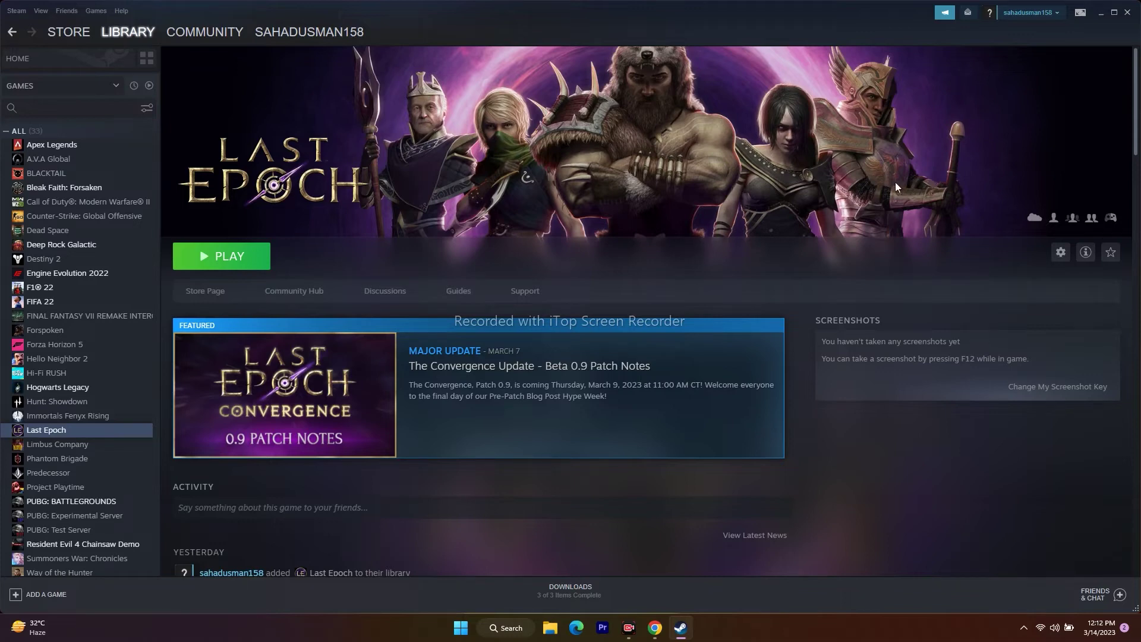
click(1099, 13)
click(505, 627)
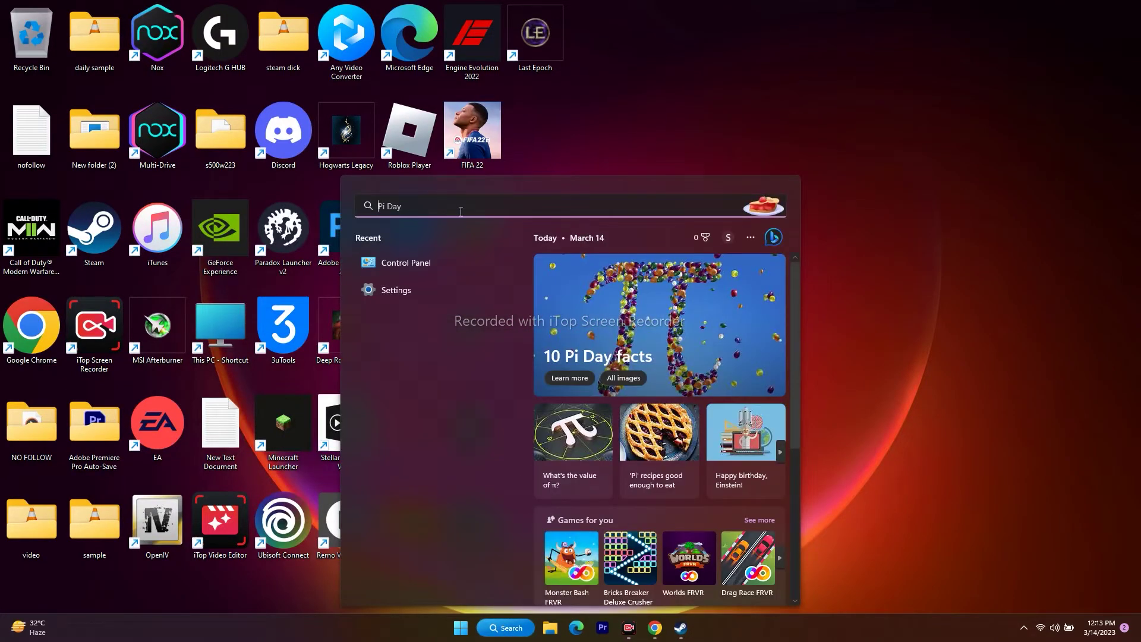
text(syste)
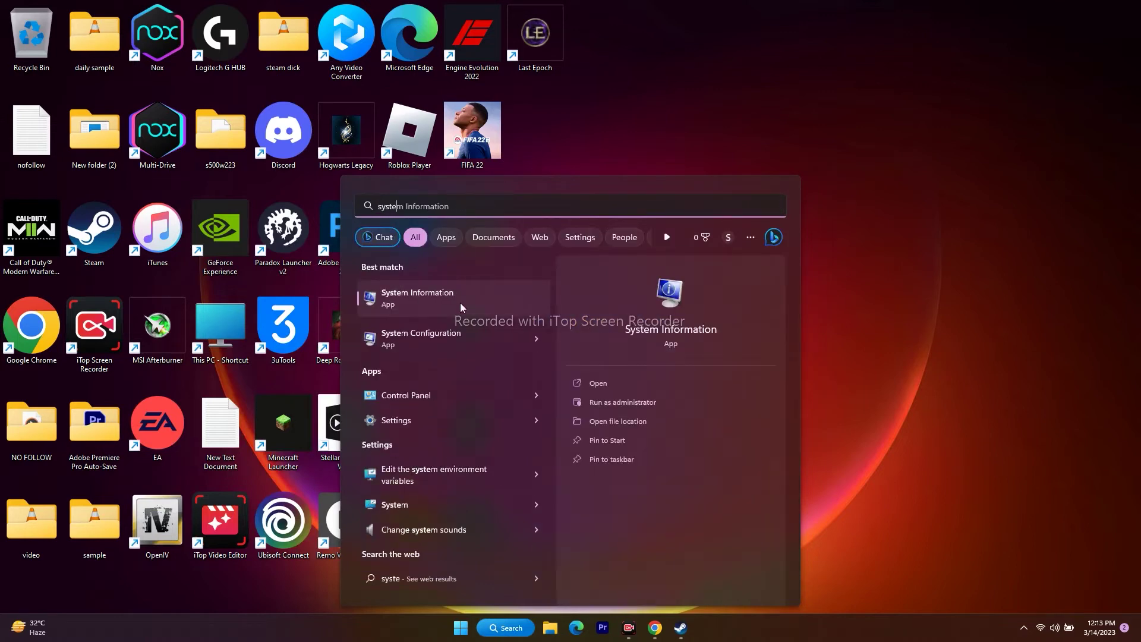
click(442, 340)
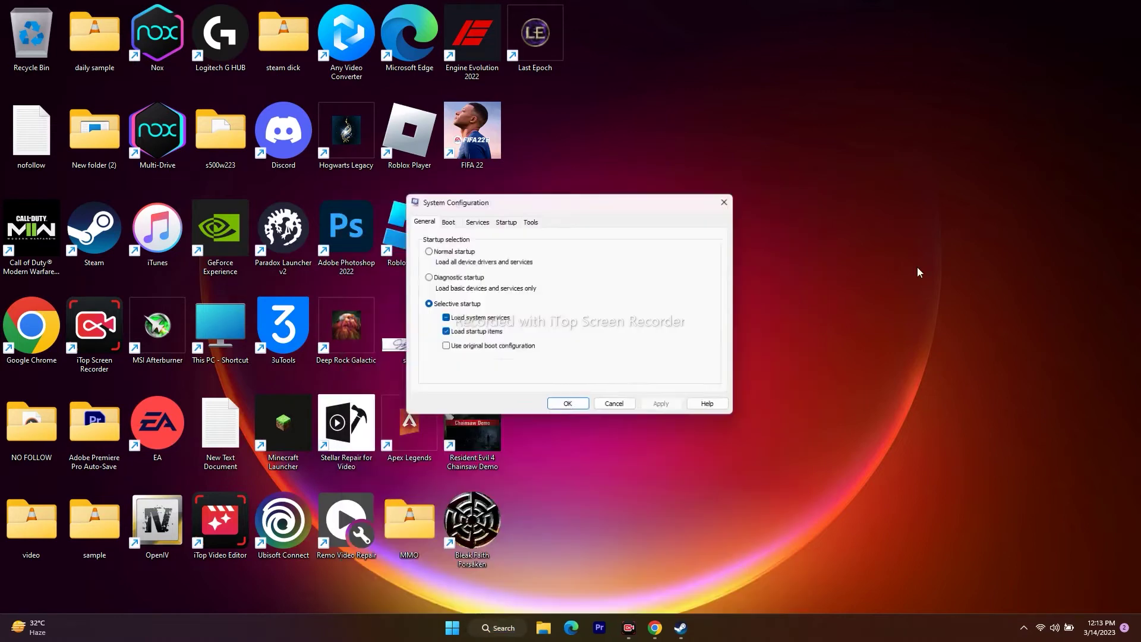
Review the System Configuration services with all Microsoft services hidden, and close the dialog without applying anything.
click(477, 220)
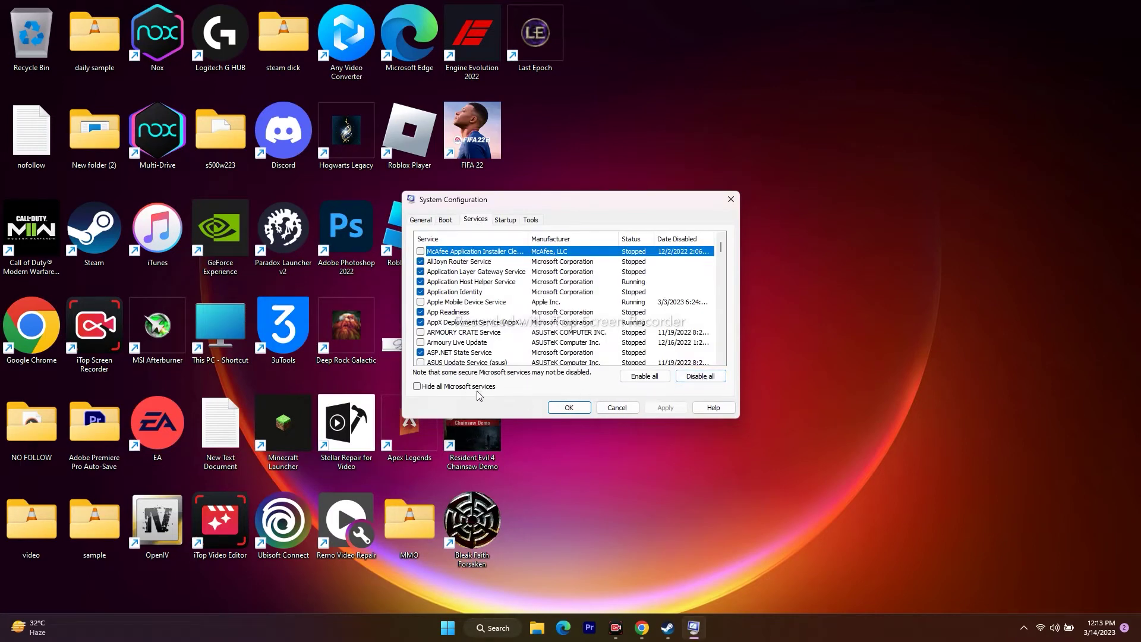
click(418, 388)
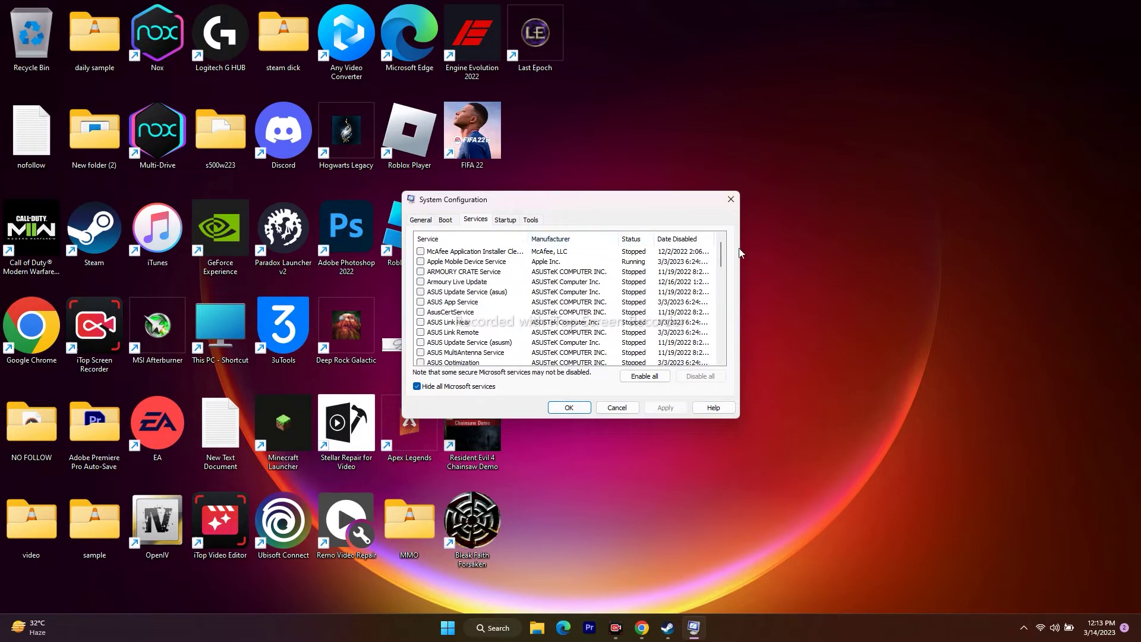
click(730, 198)
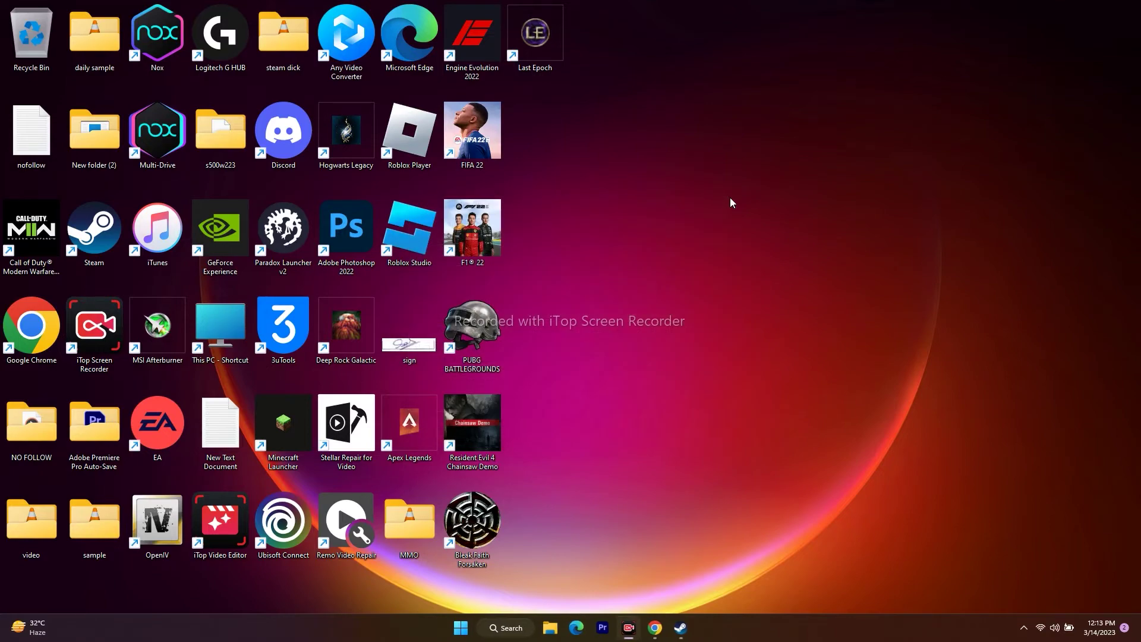
Switch to Chrome and bring up NVIDIA's official GeForce Drivers page.
click(656, 628)
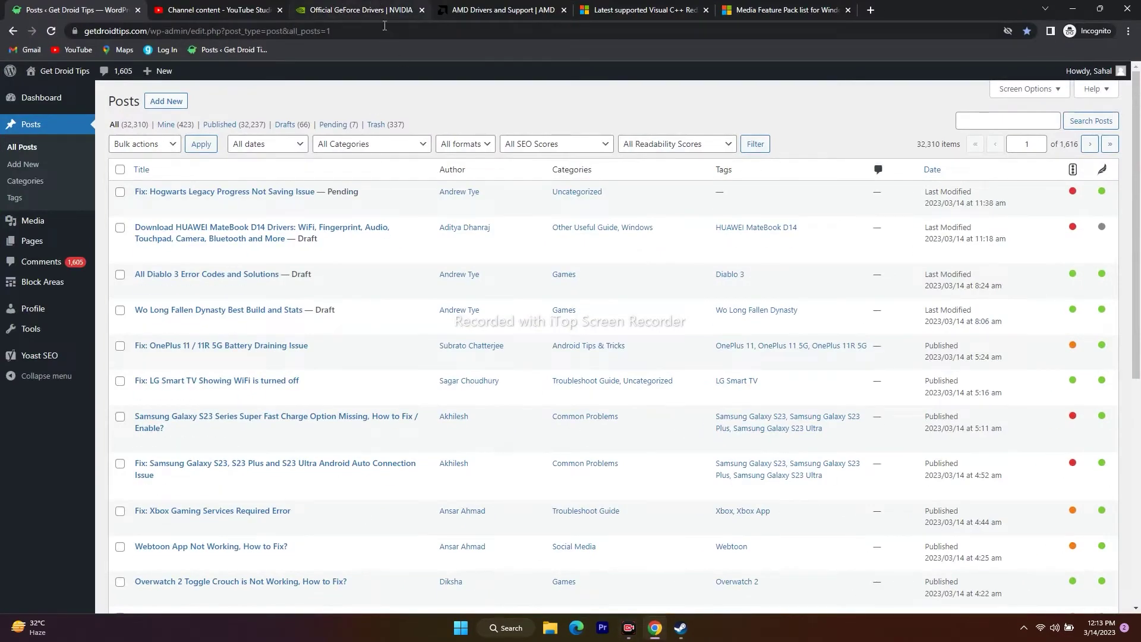
click(364, 10)
click(615, 142)
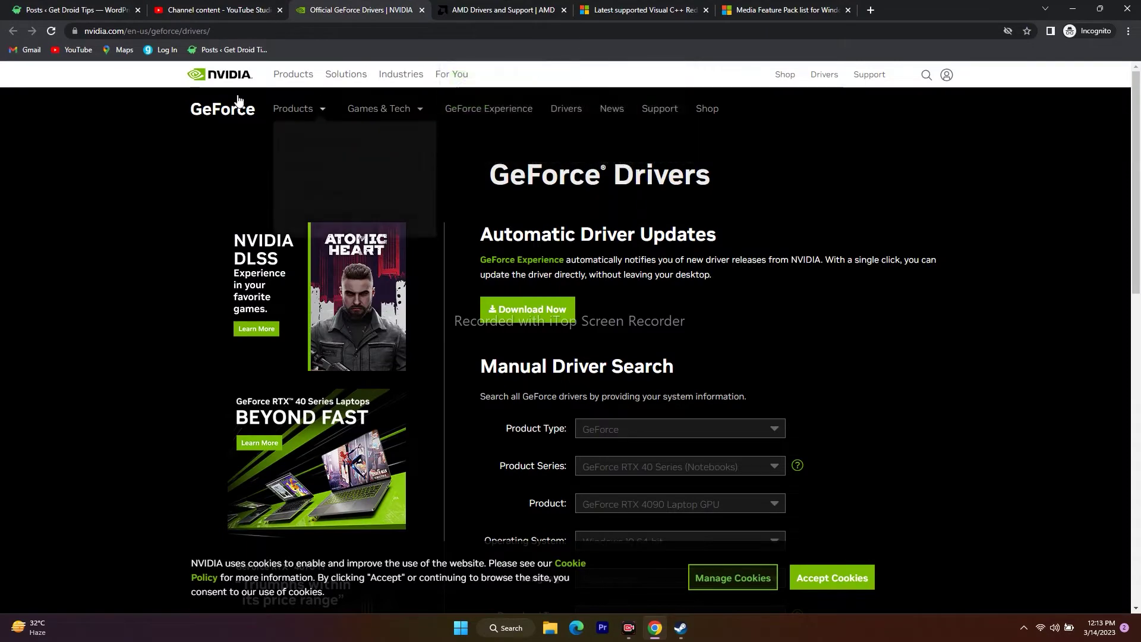
Look over AMD's Drivers and Support page, return to NVIDIA's GeForce Drivers page, and find its Manual Driver Search form.
key(ctrl+Tab)
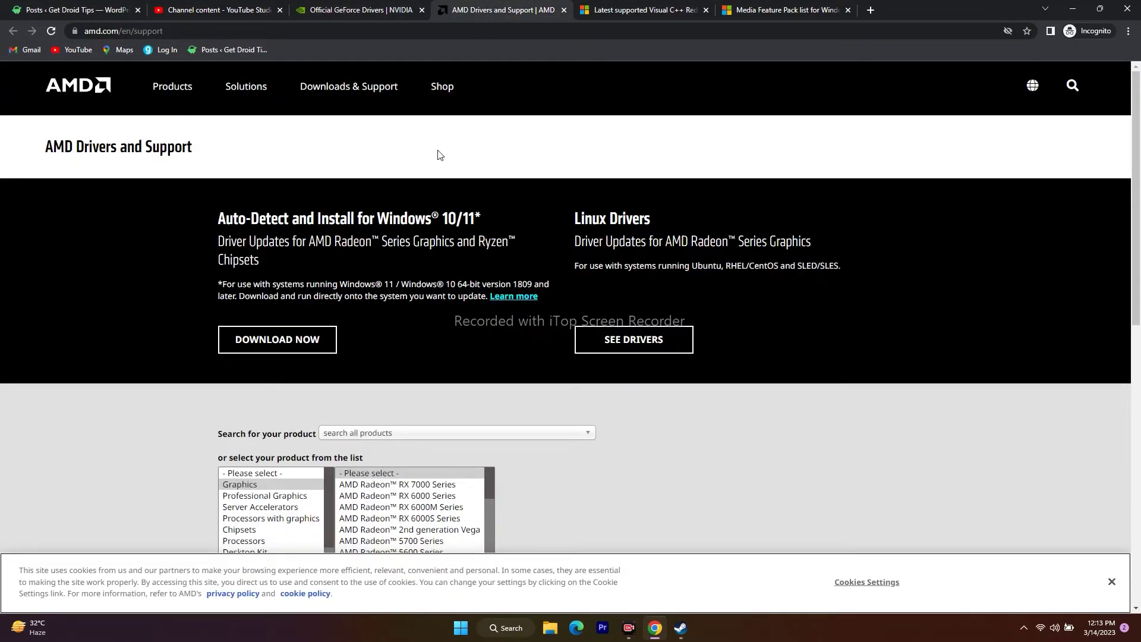
key(ctrl+shift+Tab)
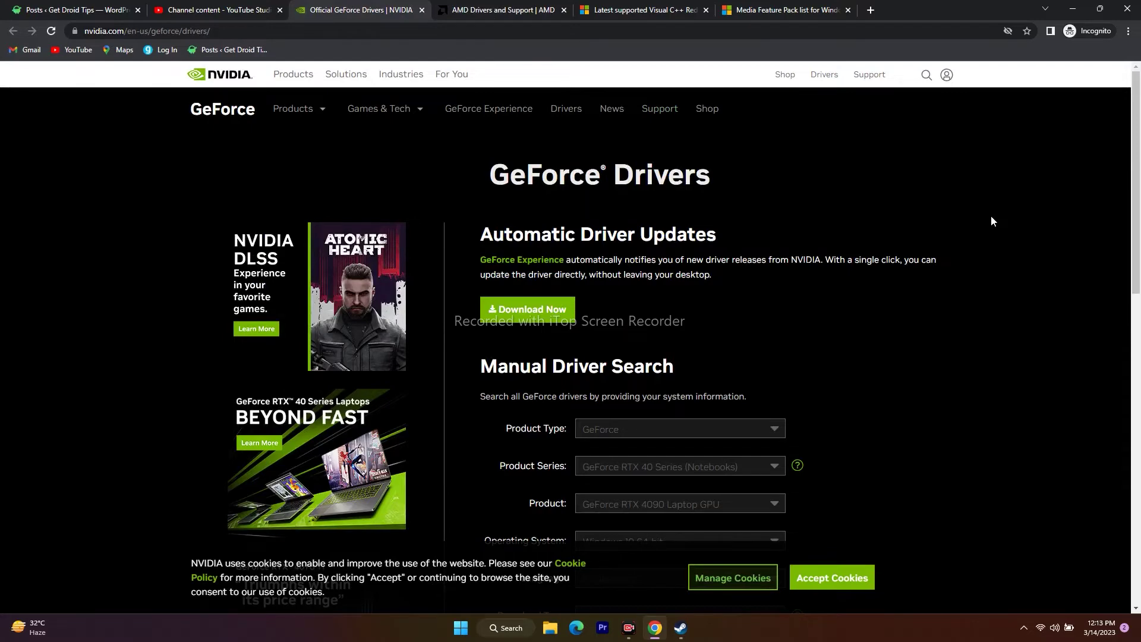
scroll(991, 221, down, 7)
scroll(990, 215, down, 3)
scroll(990, 215, up, 7)
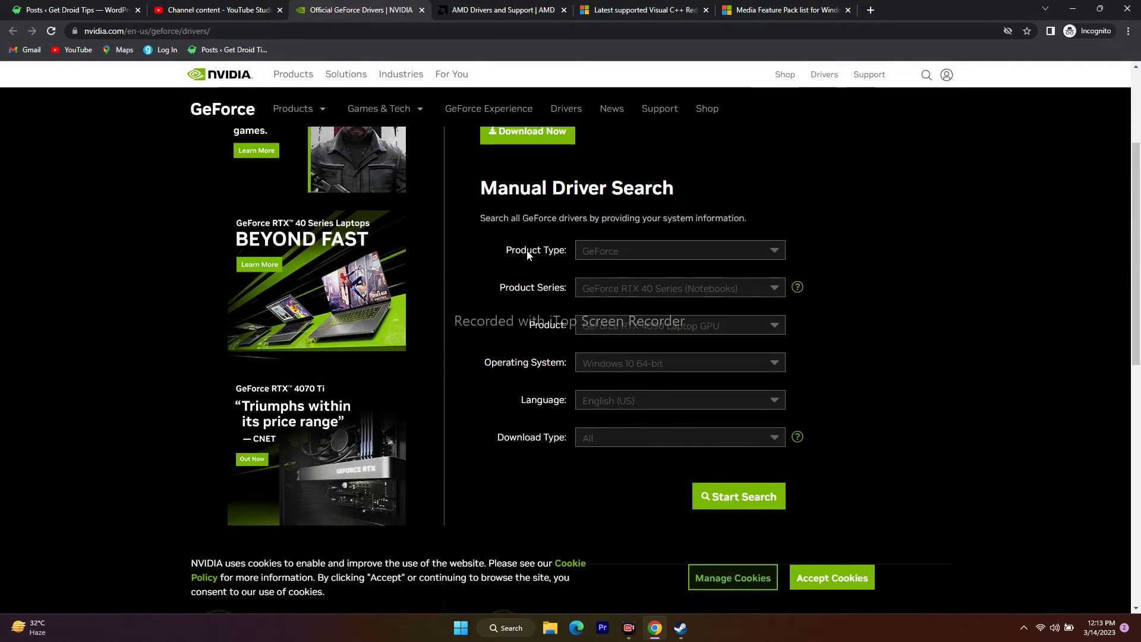
In the manual driver search, choose product type GeForce, series GeForce RTX 40 Series, and product NVIDIA GeForce RTX 4090.
click(606, 257)
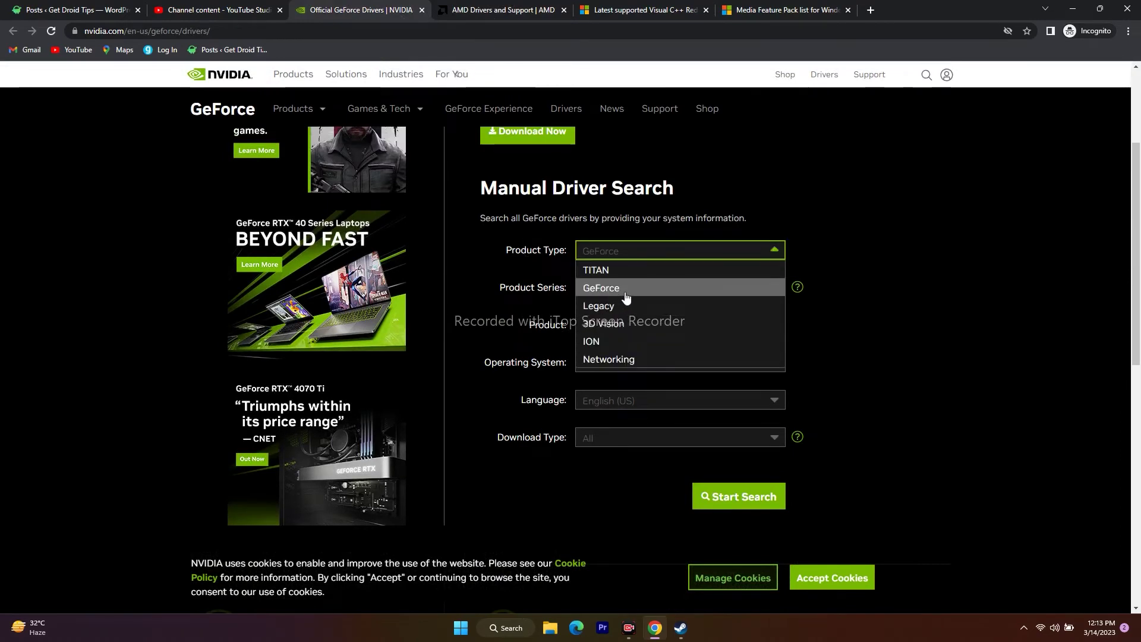
click(625, 296)
click(637, 292)
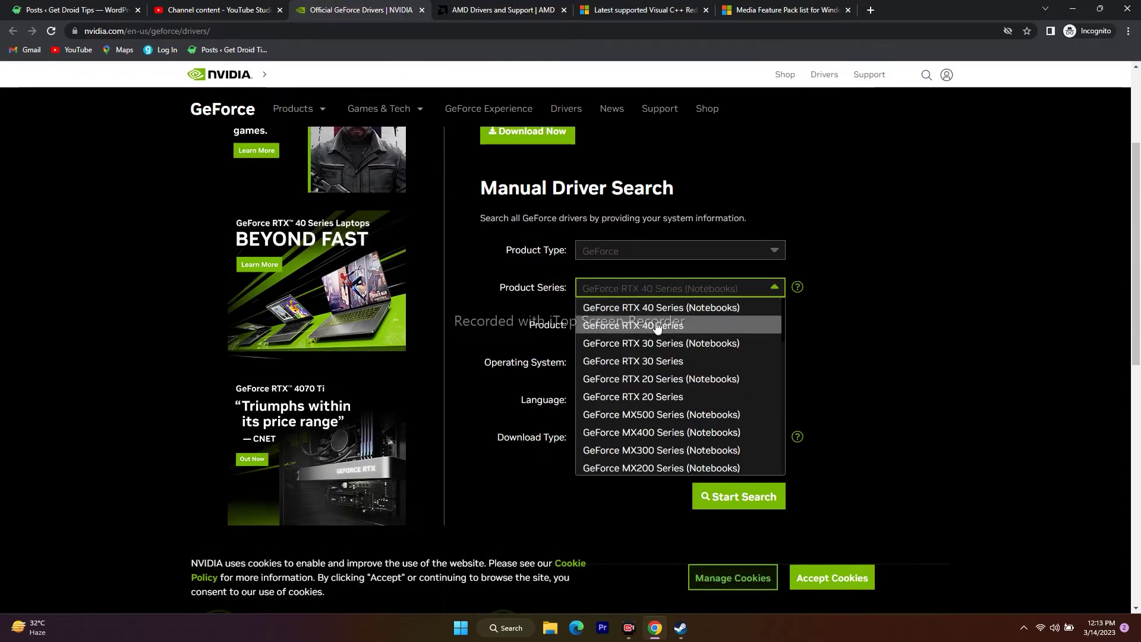
click(657, 325)
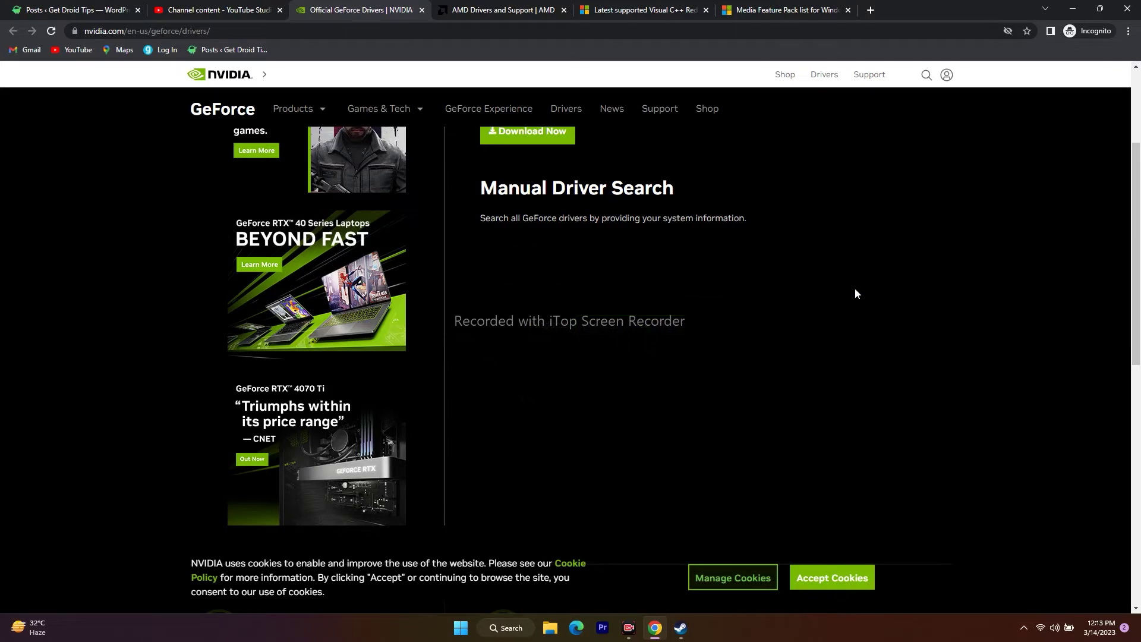
click(645, 325)
click(676, 344)
Set the operating system to Windows 11, keep the language as English (US), and start the driver search.
scroll(671, 337, down, 1)
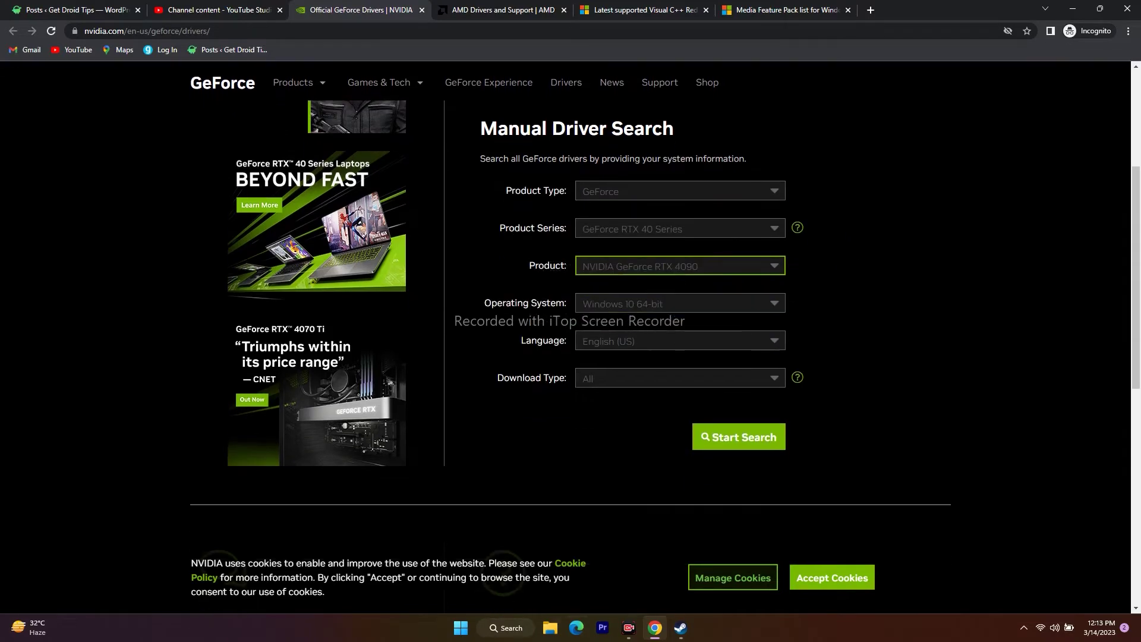
click(607, 304)
click(610, 341)
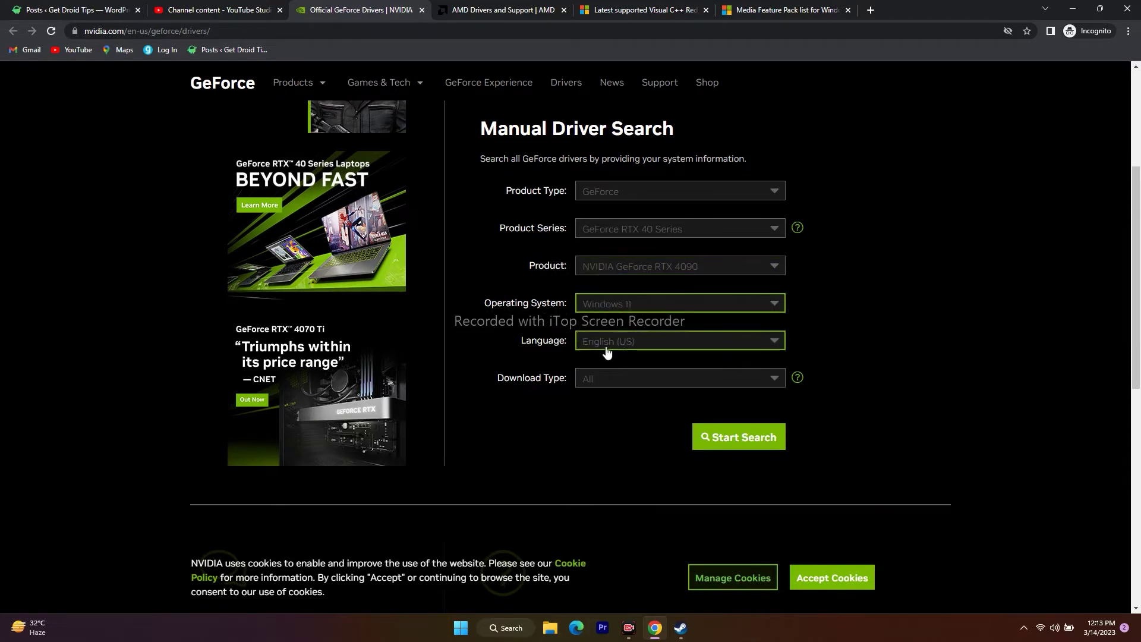
click(738, 437)
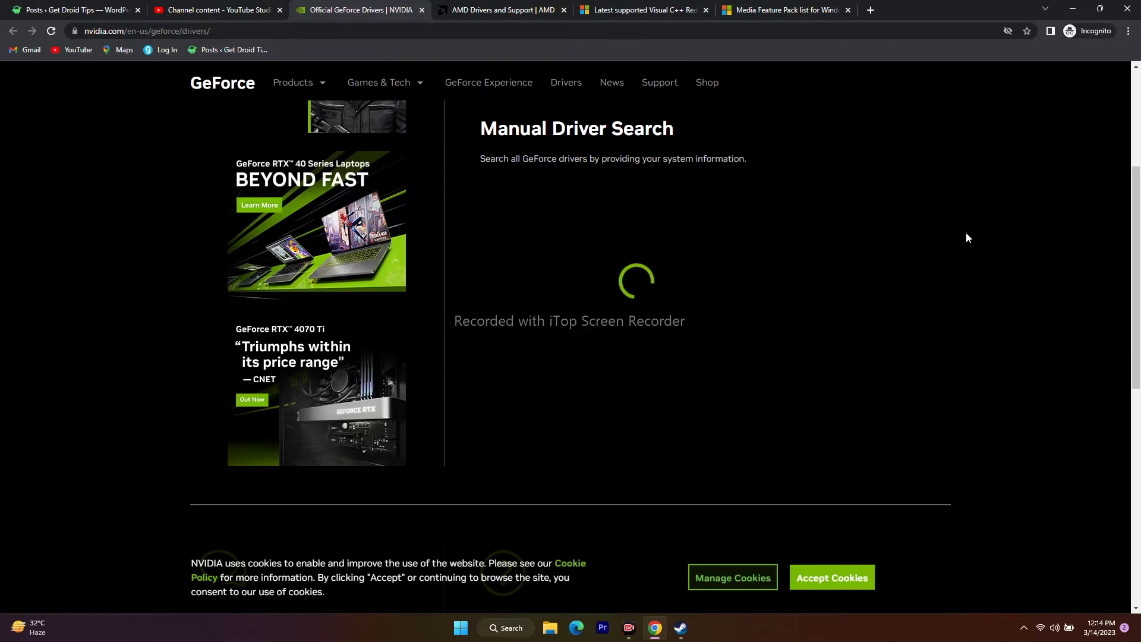
Examine the driver results, highlighting the version and release date of the newest GeForce Game Ready Driver.
scroll(968, 231, down, 1)
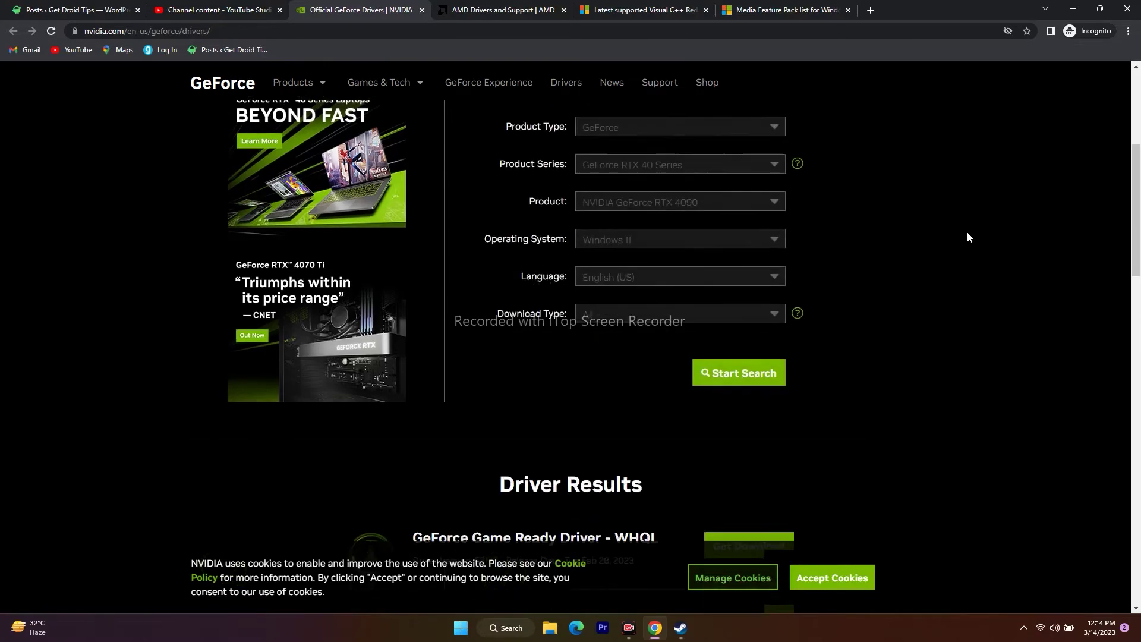
scroll(967, 237, down, 7)
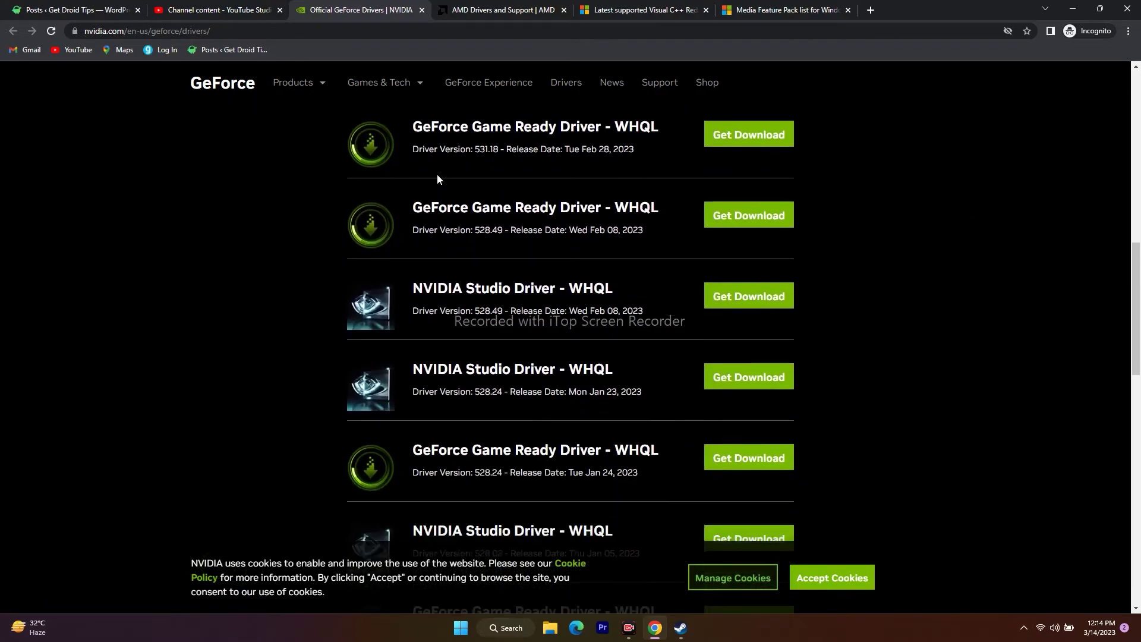
drag(413, 119, 597, 152)
click(634, 153)
click(648, 158)
drag(473, 149, 412, 125)
drag(473, 148, 634, 150)
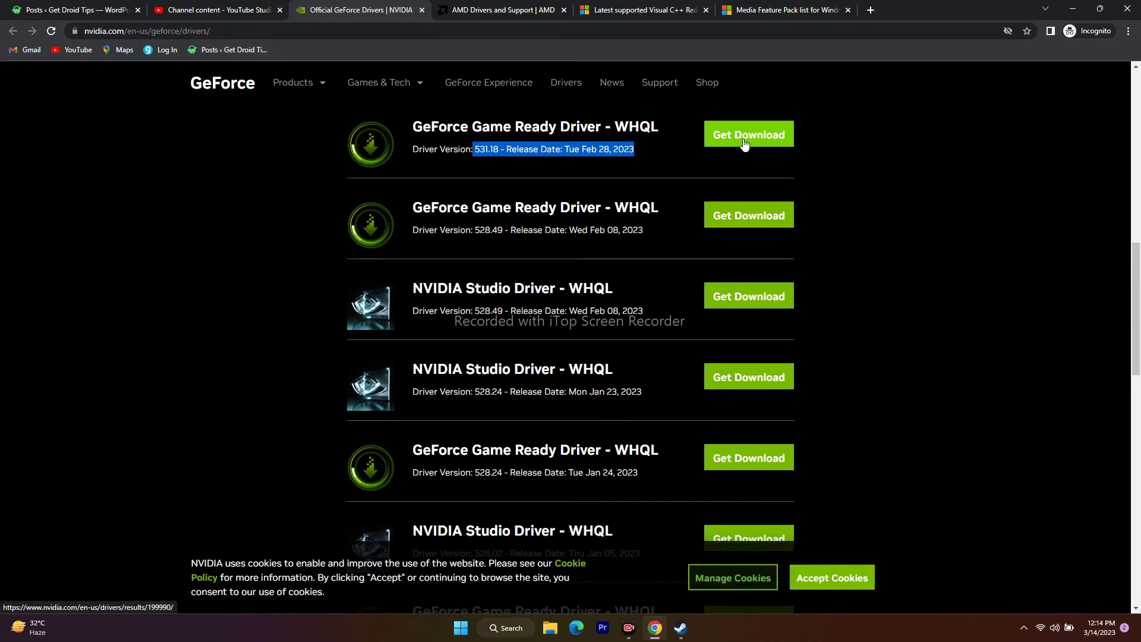
click(907, 194)
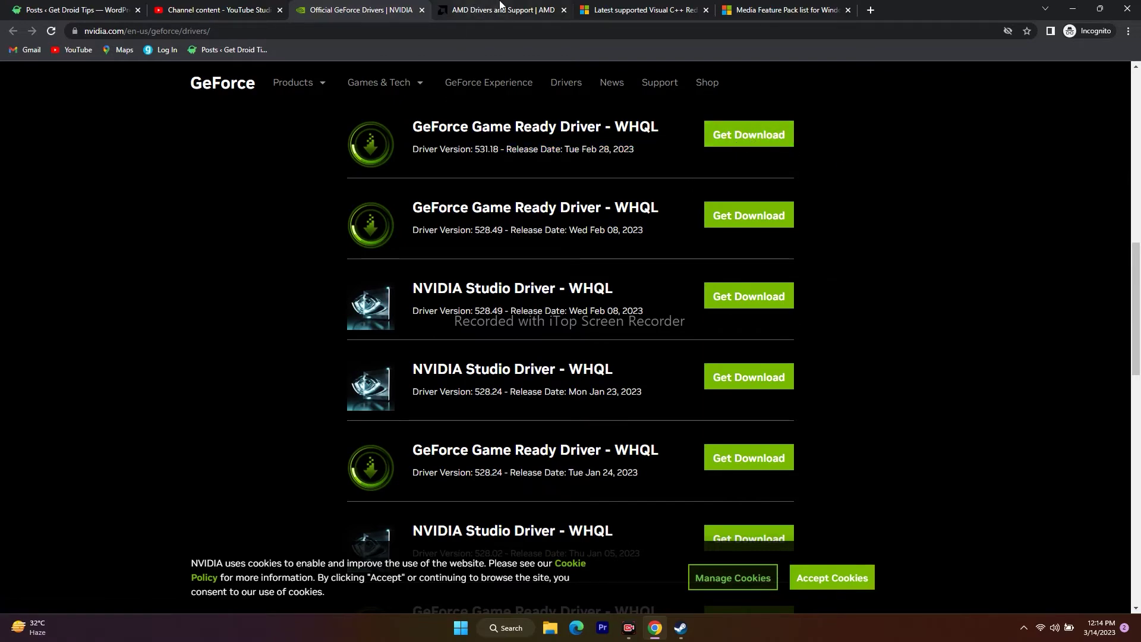
On AMD's support page, select the AMD Radeon RX 7900 XT from the RX 7000 Series graphics and open its driver page.
click(501, 6)
scroll(244, 381, down, 2)
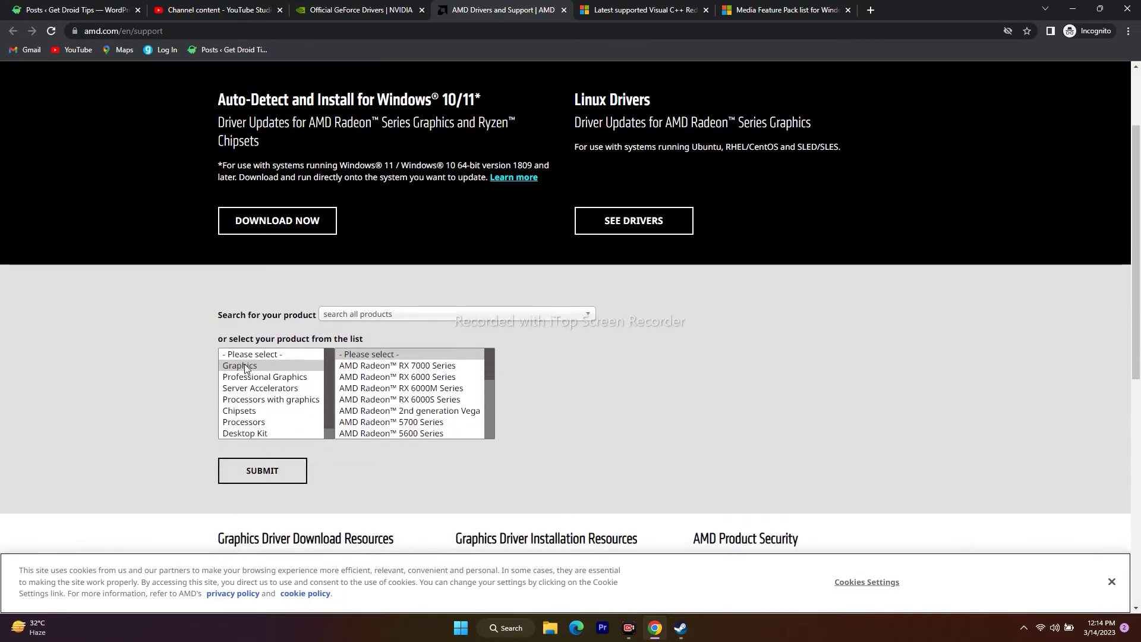
click(397, 365)
click(578, 366)
click(713, 377)
click(300, 476)
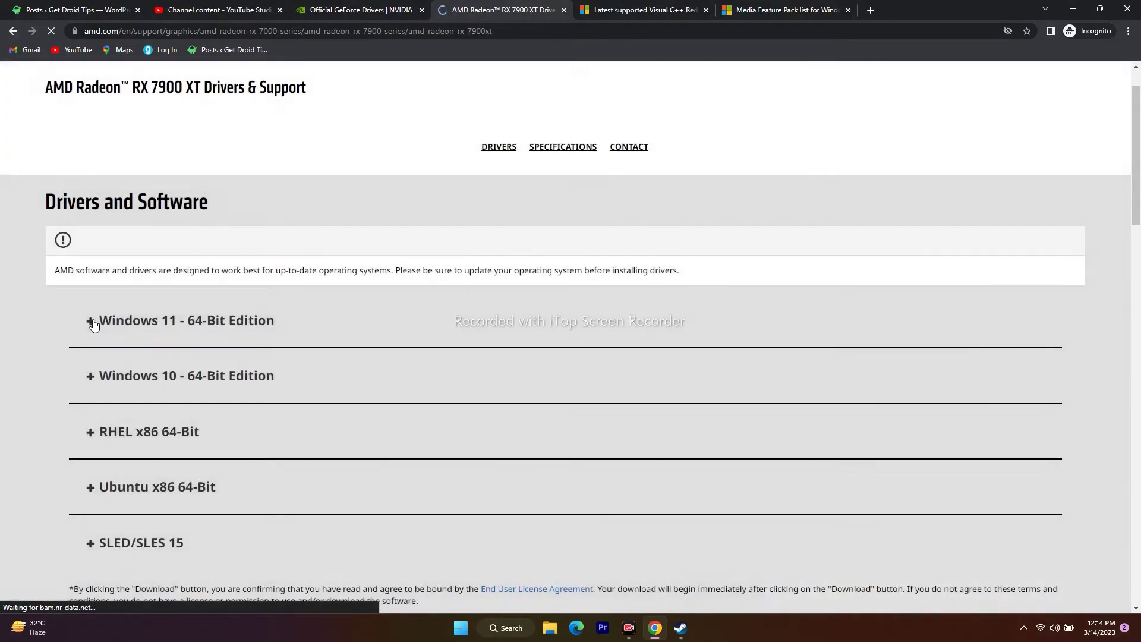
Expand and collapse the Windows 11 and Windows 10 64-bit driver sections to review the available AMD software downloads.
double_click(93, 324)
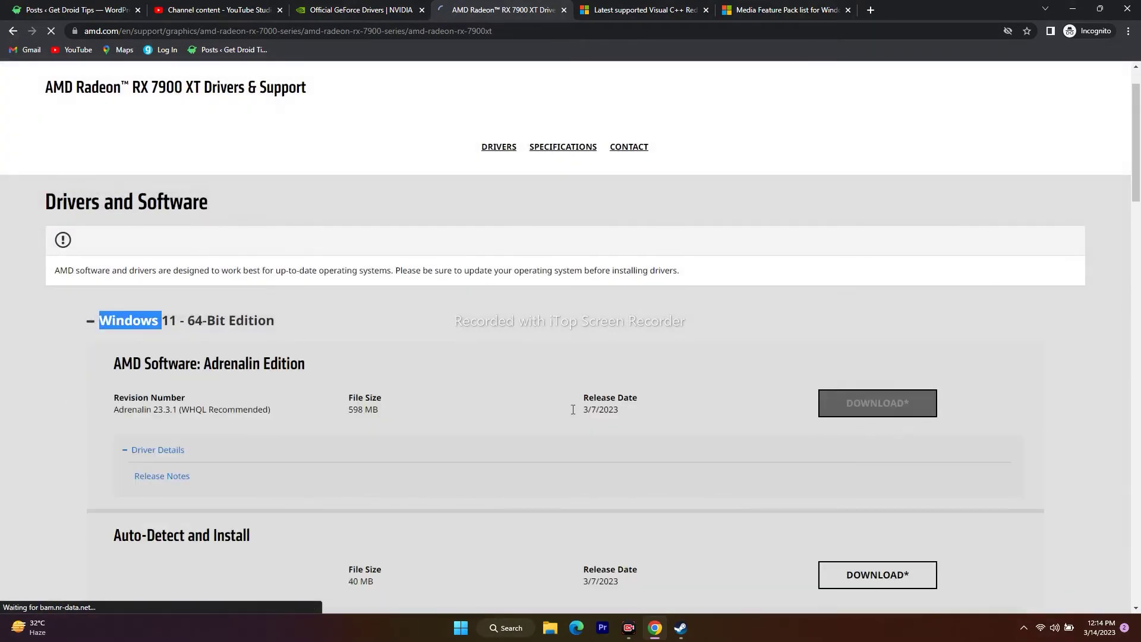
click(90, 322)
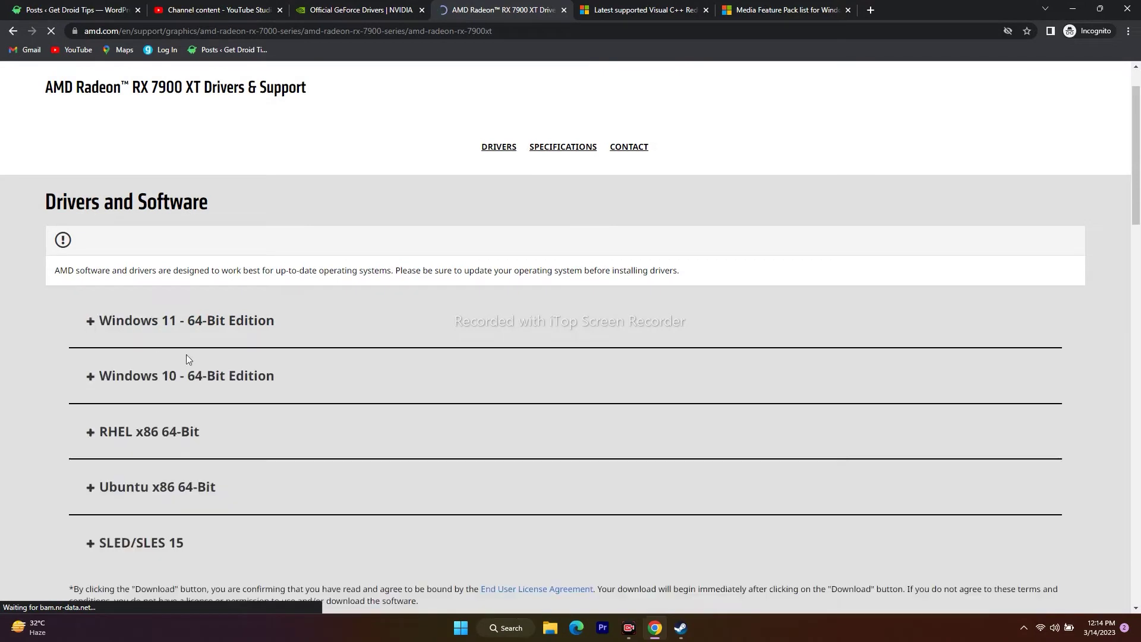
click(99, 385)
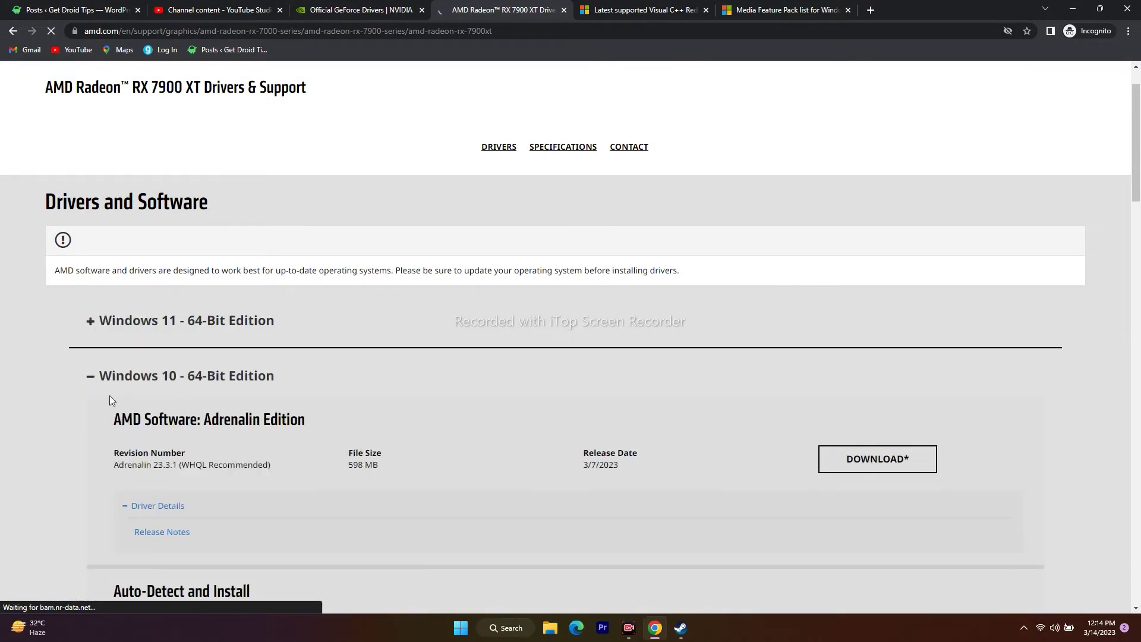
click(94, 378)
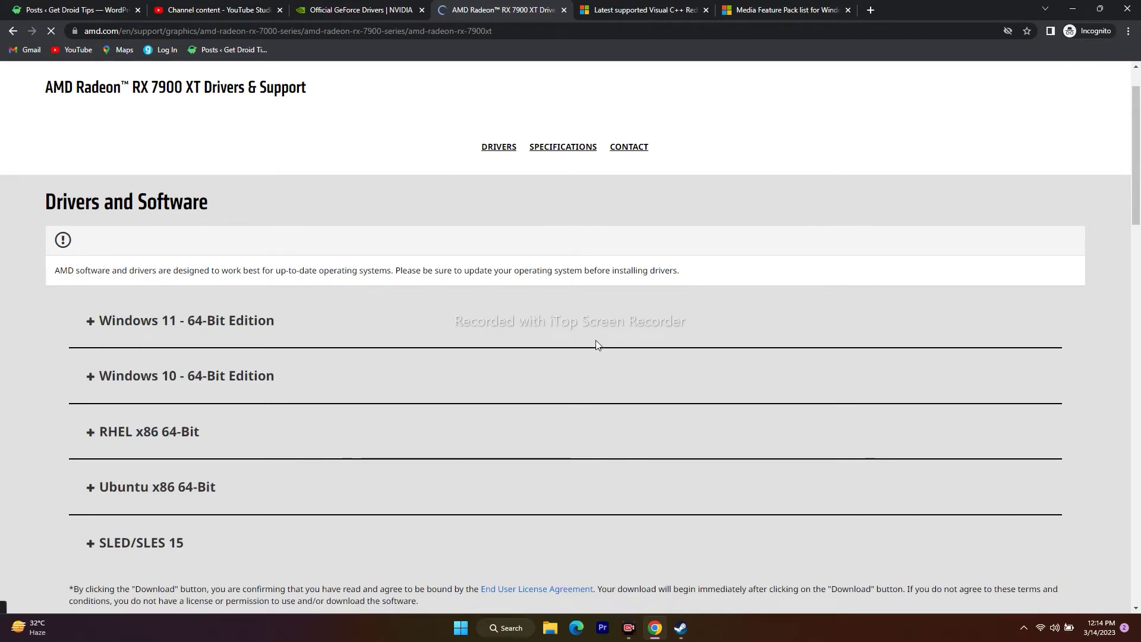
Minimize and restore Chrome, return to the NVIDIA drivers page, and review the completed search form.
click(1070, 10)
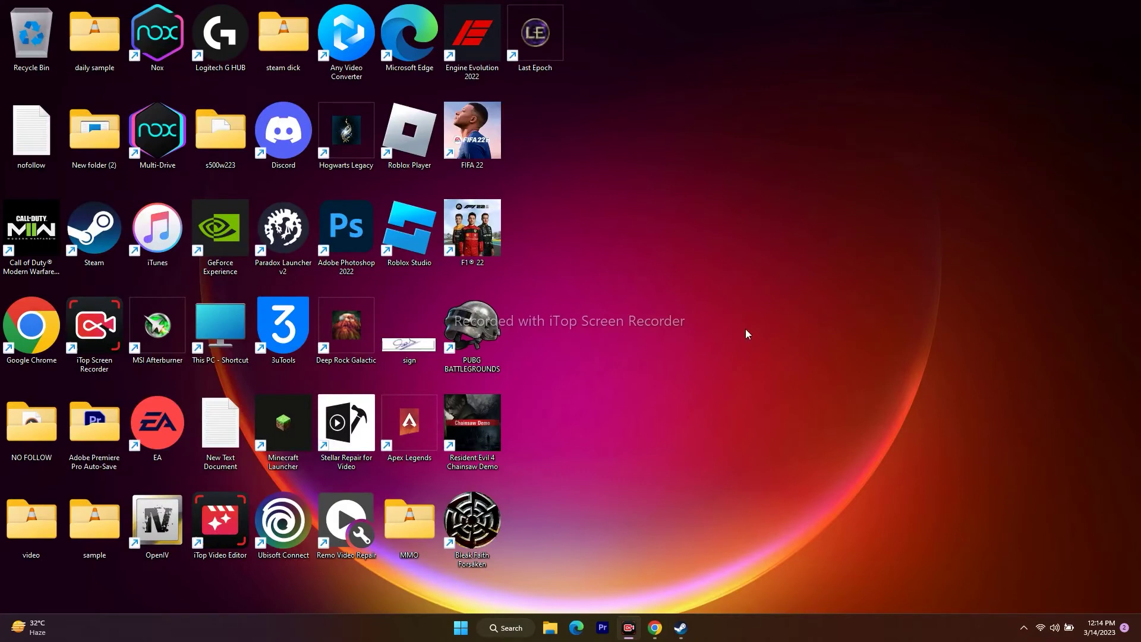
click(655, 628)
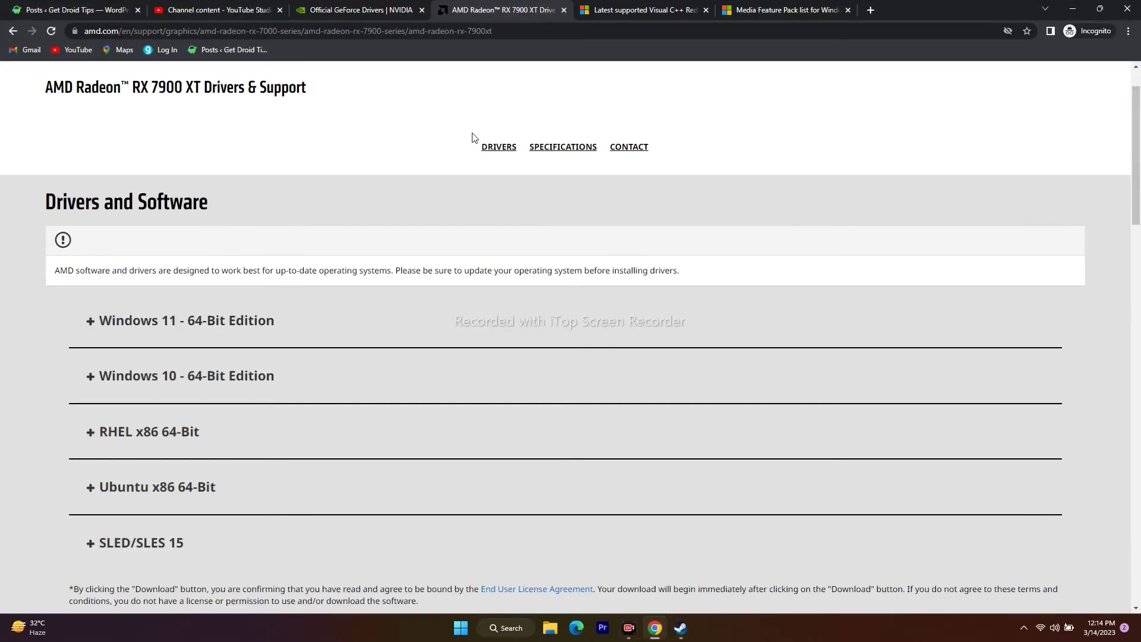
click(393, 6)
scroll(1032, 323, up, 6)
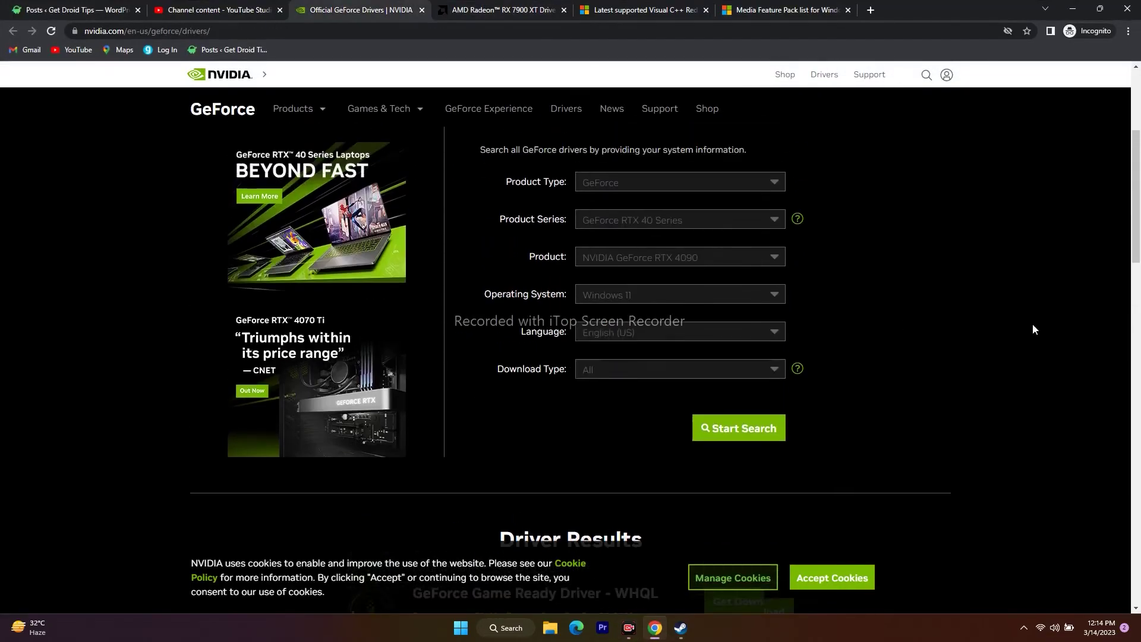
scroll(1032, 329, down, 3)
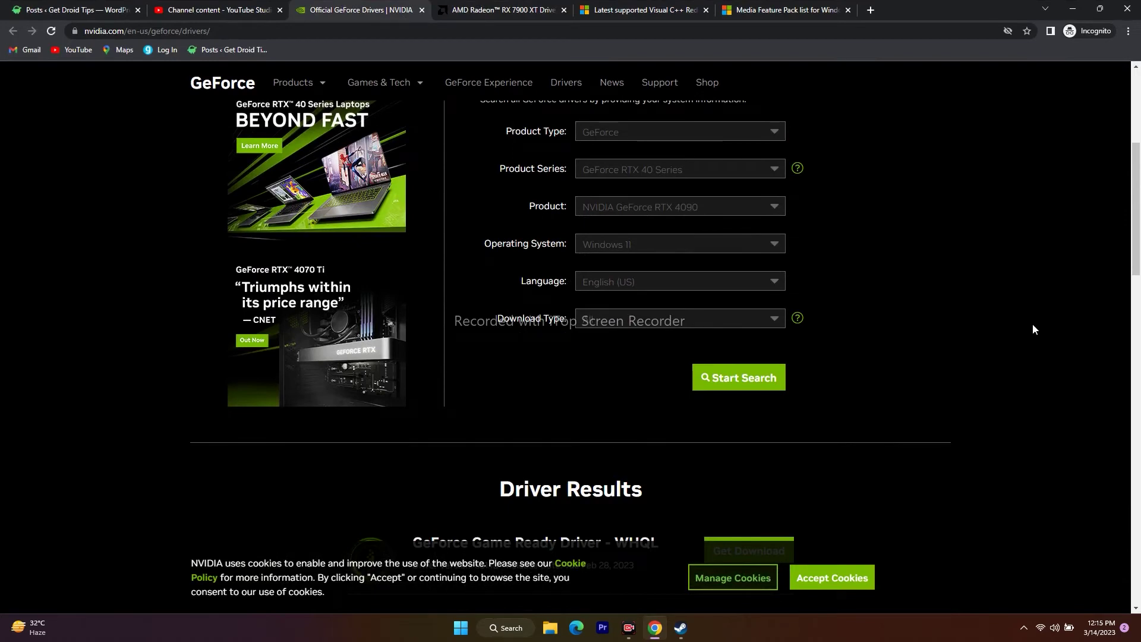
Minimize Chrome, check the NVIDIA display adapter's driver details and update options in Device Manager, and close its windows.
click(1075, 9)
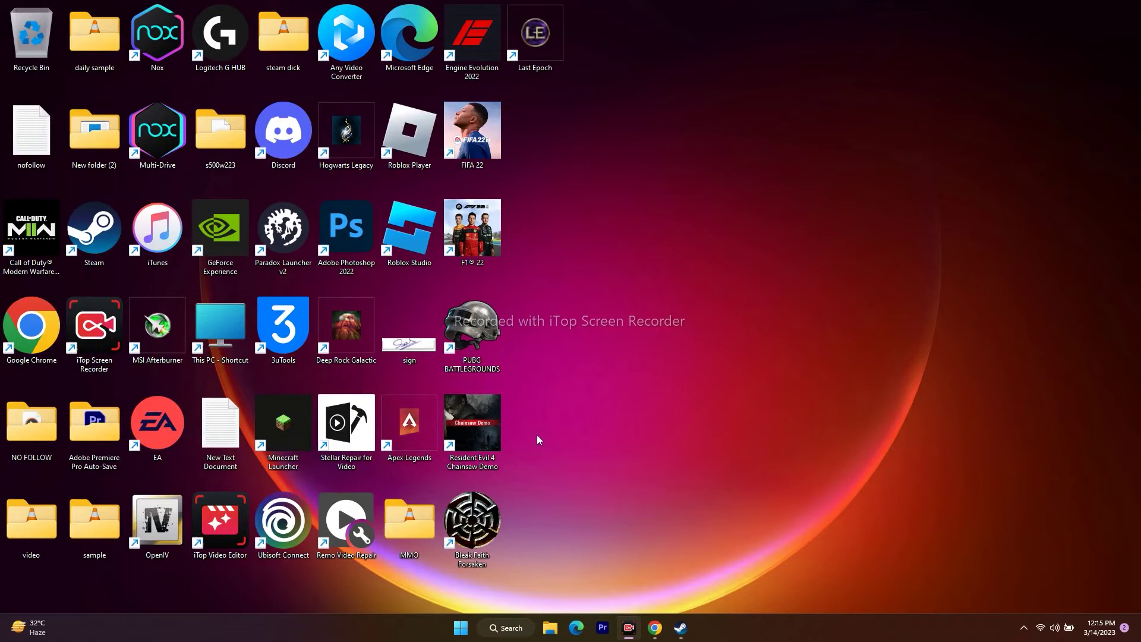
right_click(463, 625)
click(469, 369)
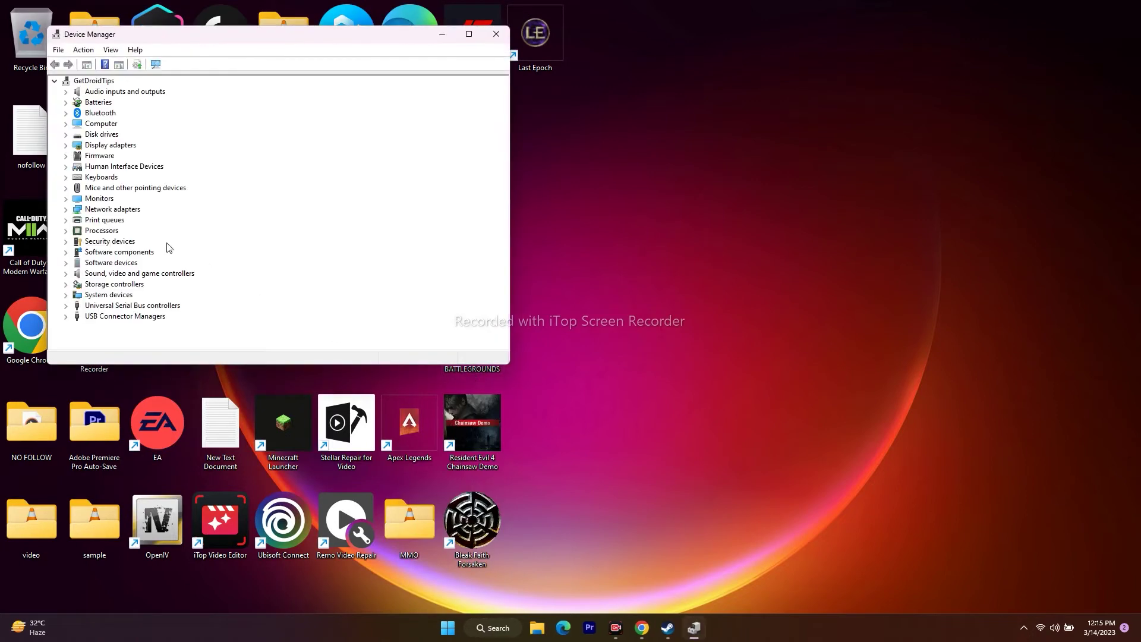
click(65, 145)
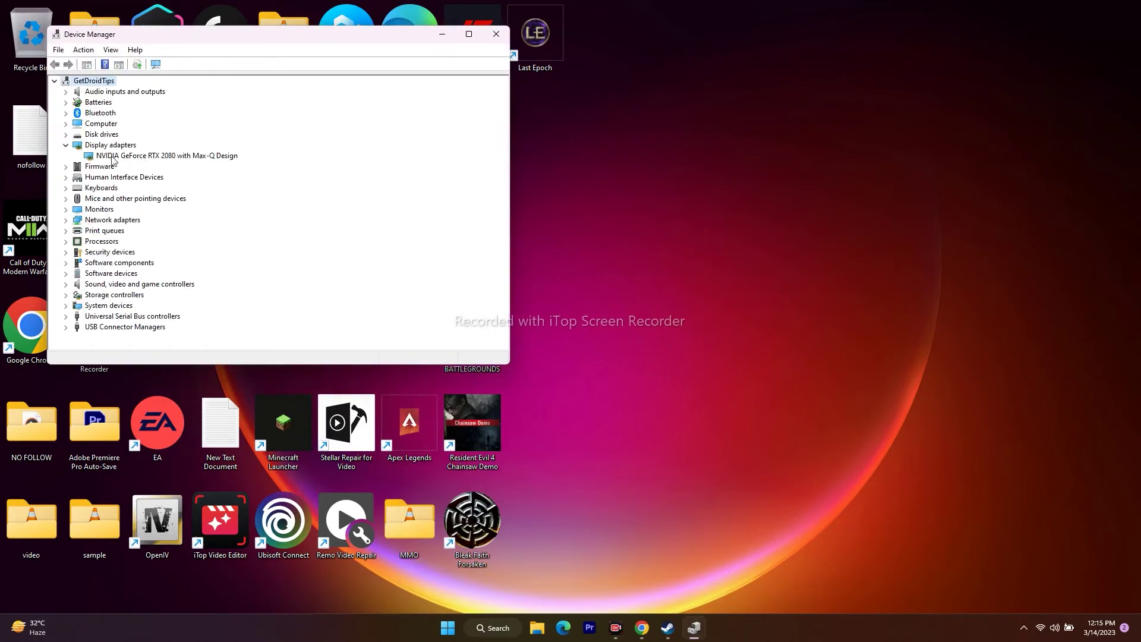
right_click(167, 161)
click(203, 228)
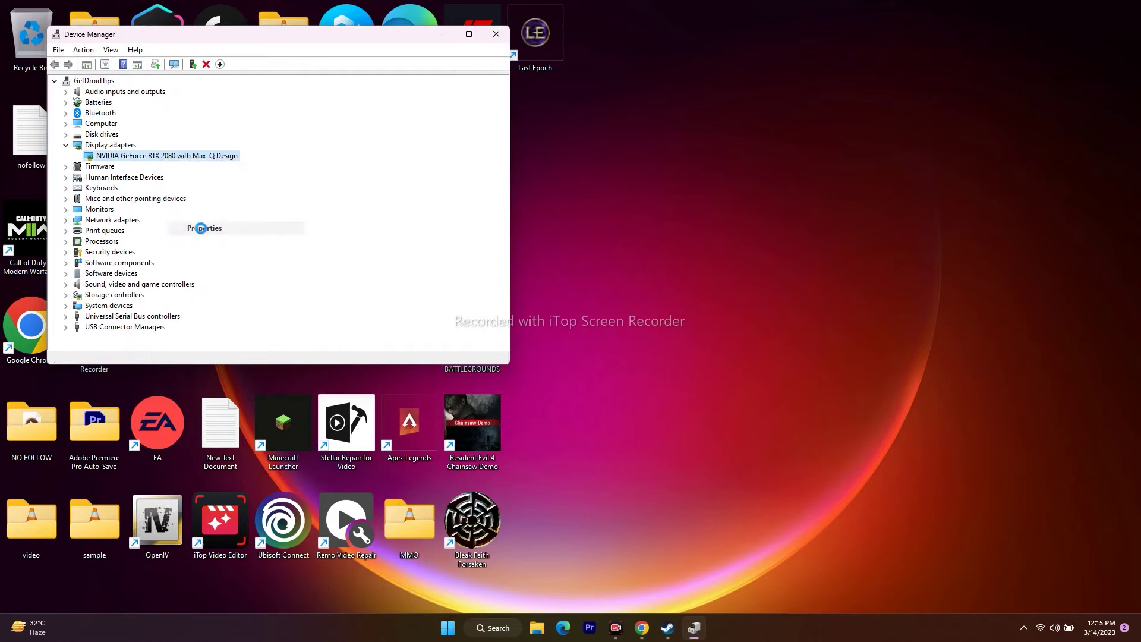
click(209, 92)
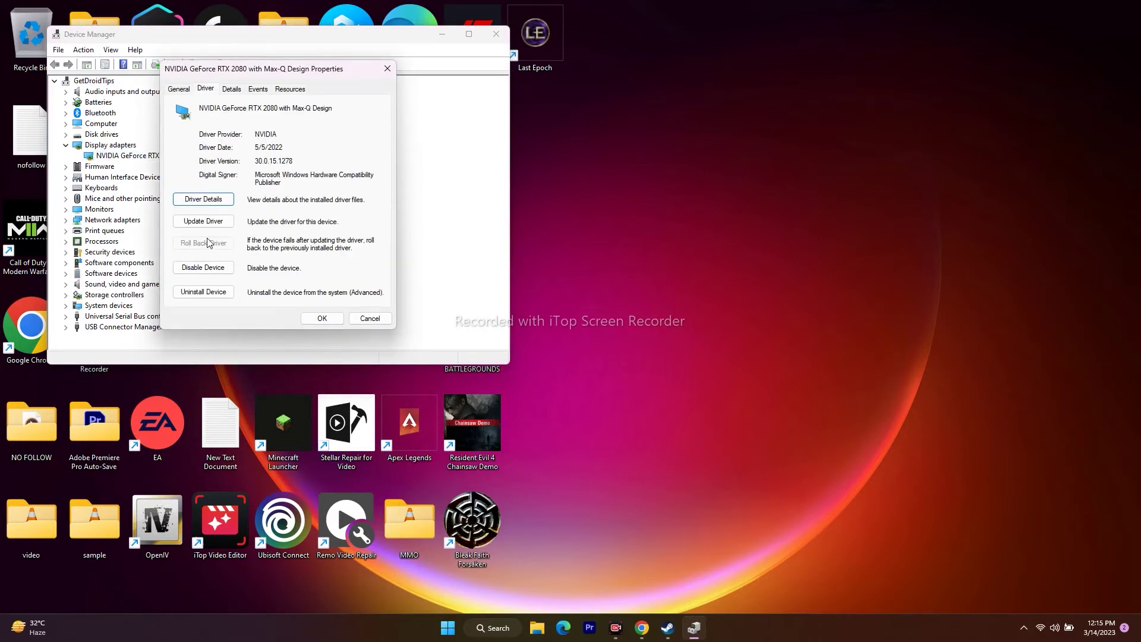
click(388, 68)
click(496, 34)
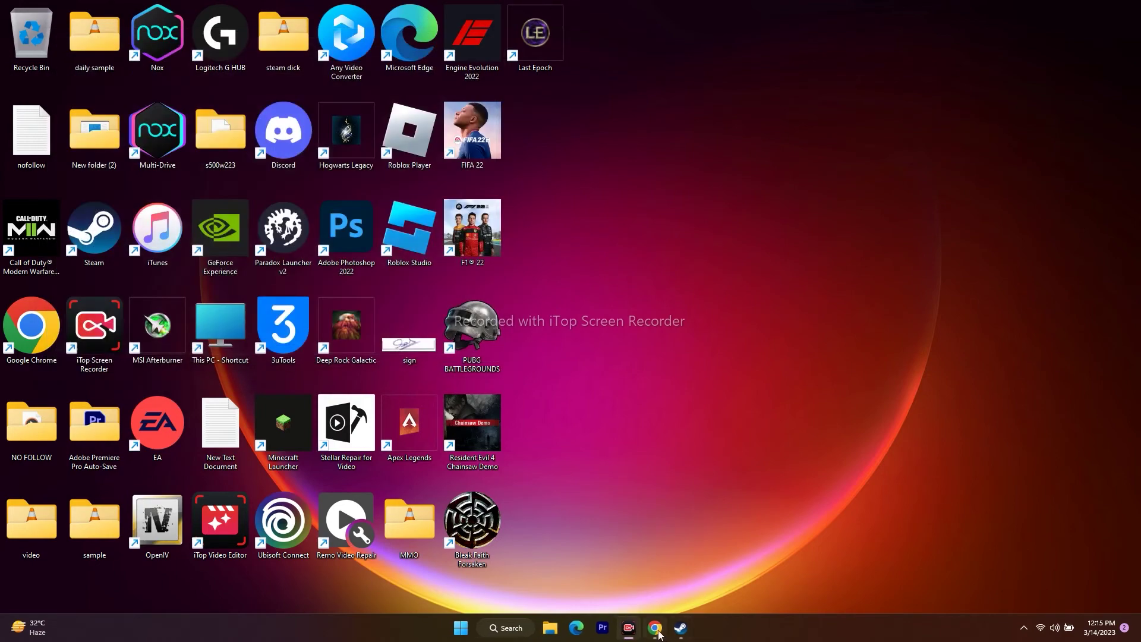
Return to the NVIDIA driver results in Chrome, browse the listed releases, and highlight the newest Game Ready Driver's title and version.
click(654, 627)
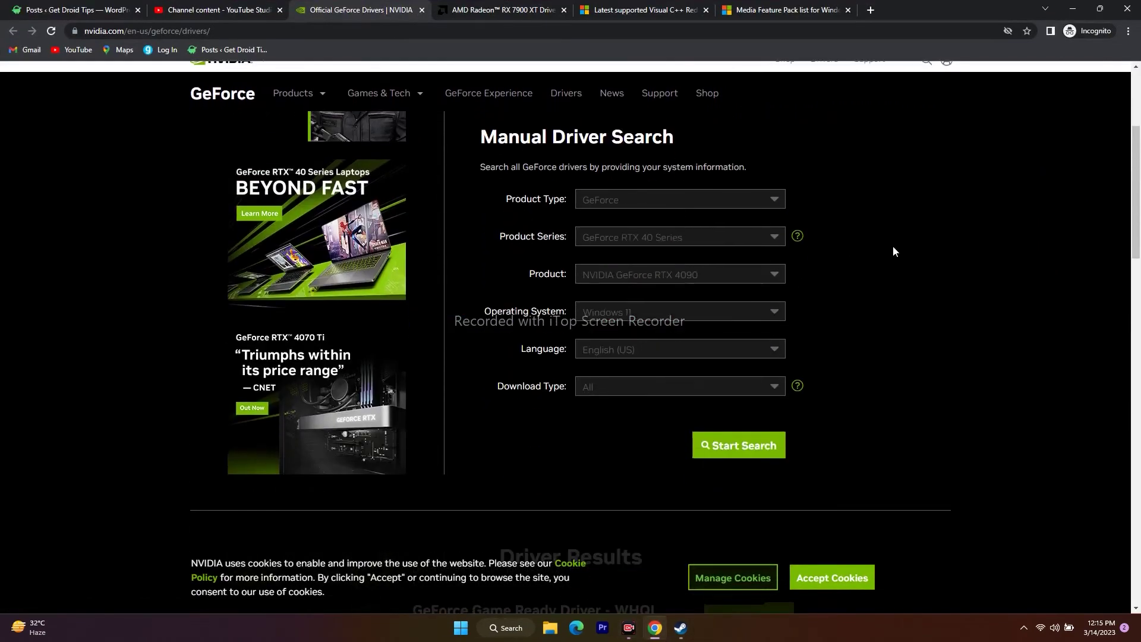
scroll(891, 247, down, 5)
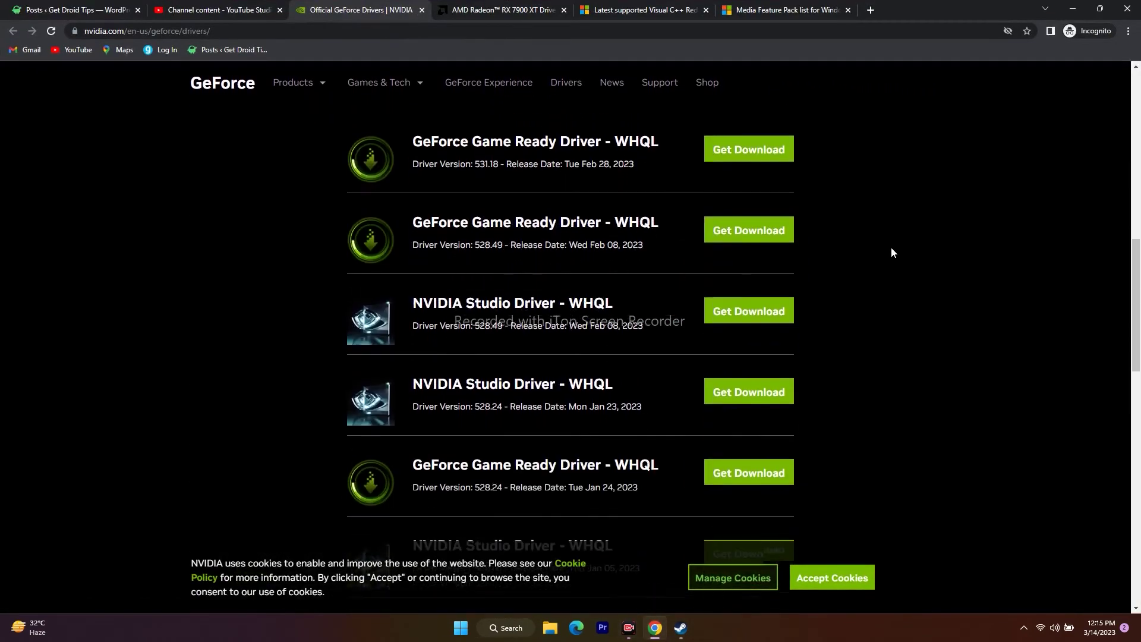
scroll(890, 247, up, 1)
scroll(892, 248, down, 6)
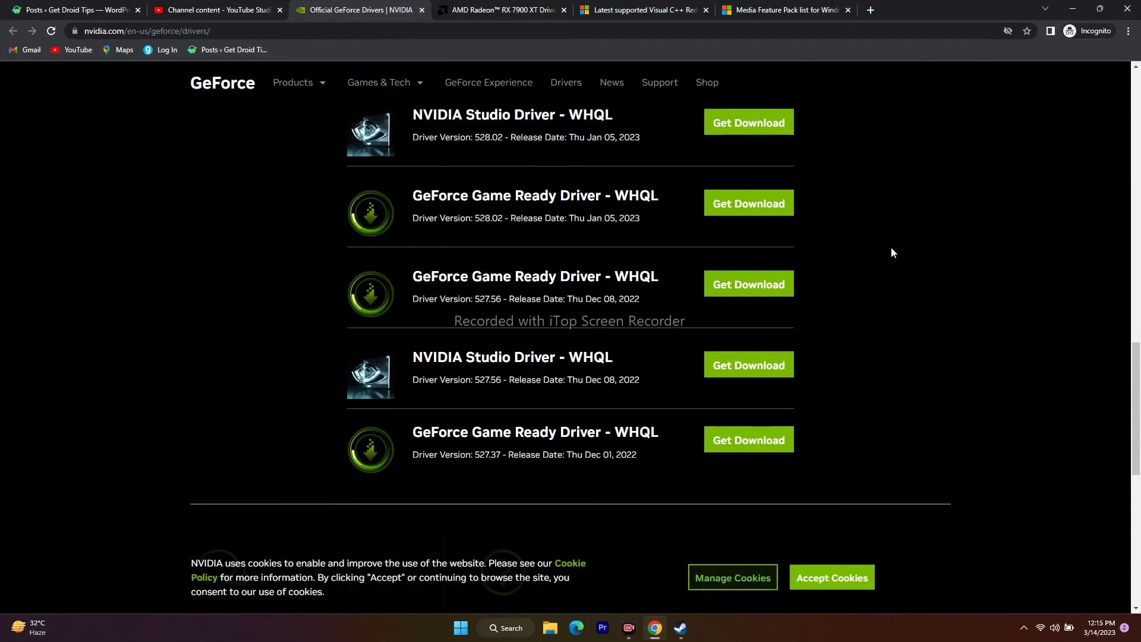
scroll(891, 248, up, 9)
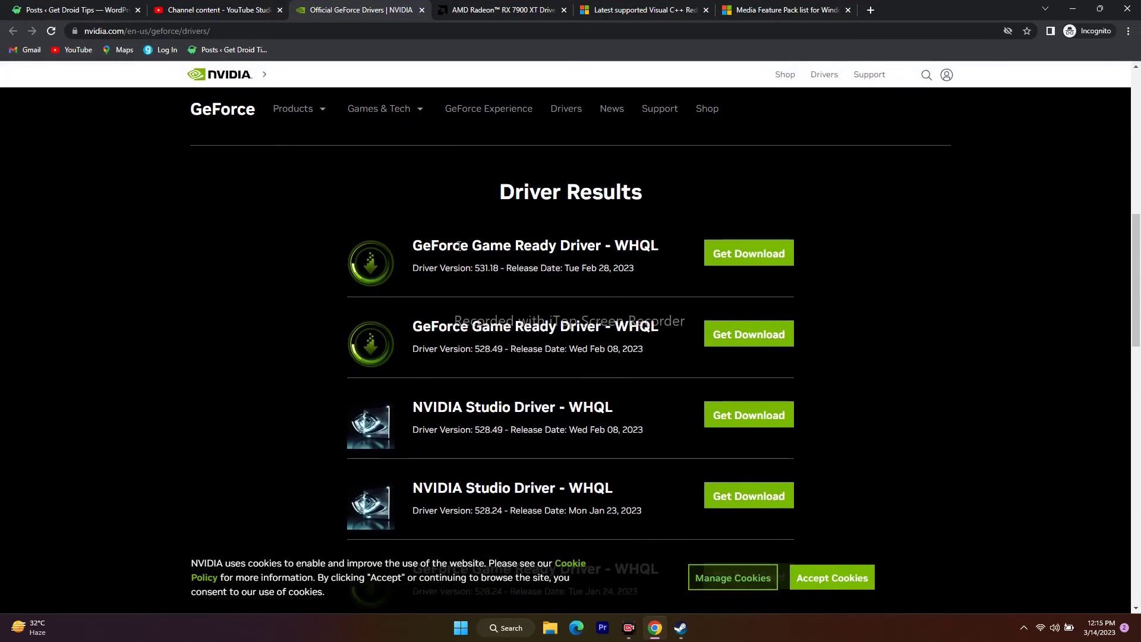
drag(648, 269, 482, 267)
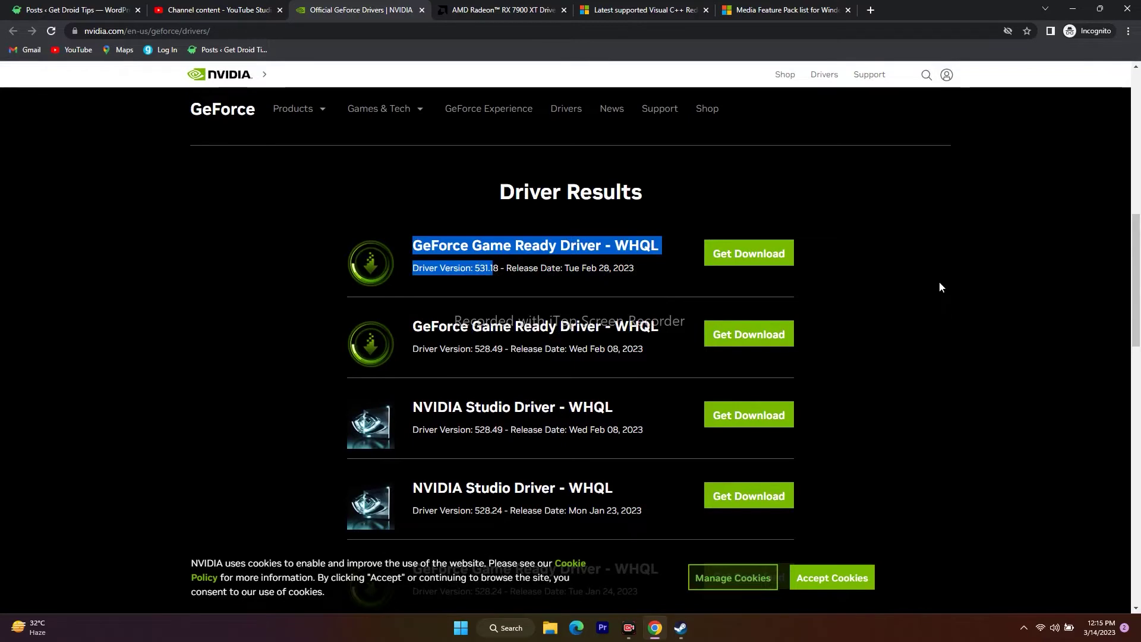
scroll(941, 265, down, 2)
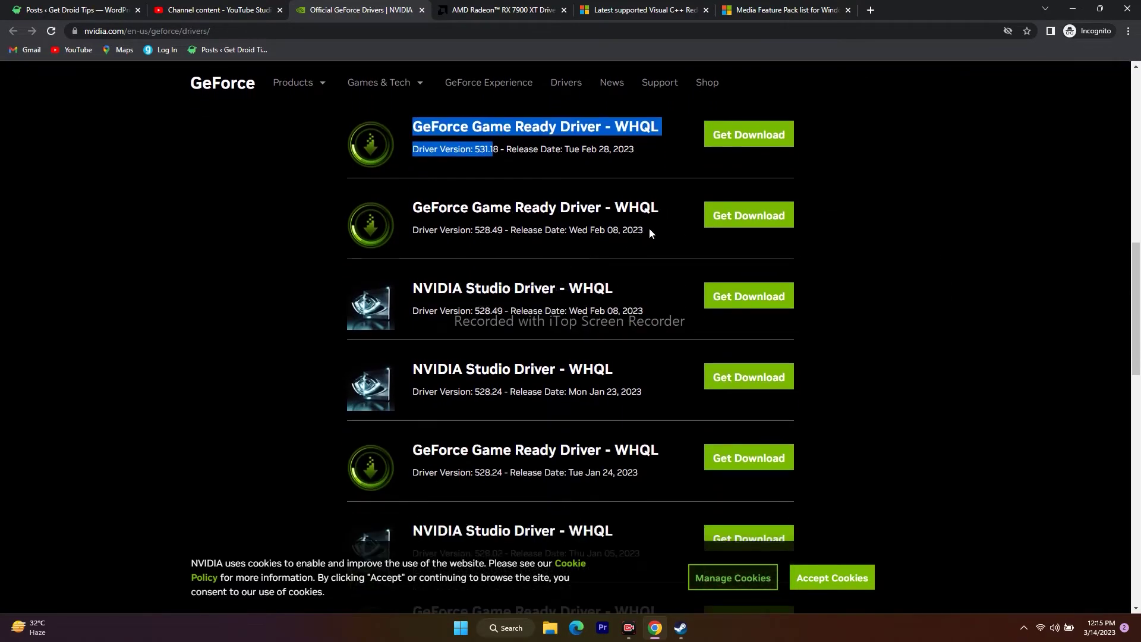
Review the older Game Ready and Studio releases in the NVIDIA driver results, highlighting the 528.49 and 528.24 entries.
click(613, 233)
drag(606, 229, 413, 205)
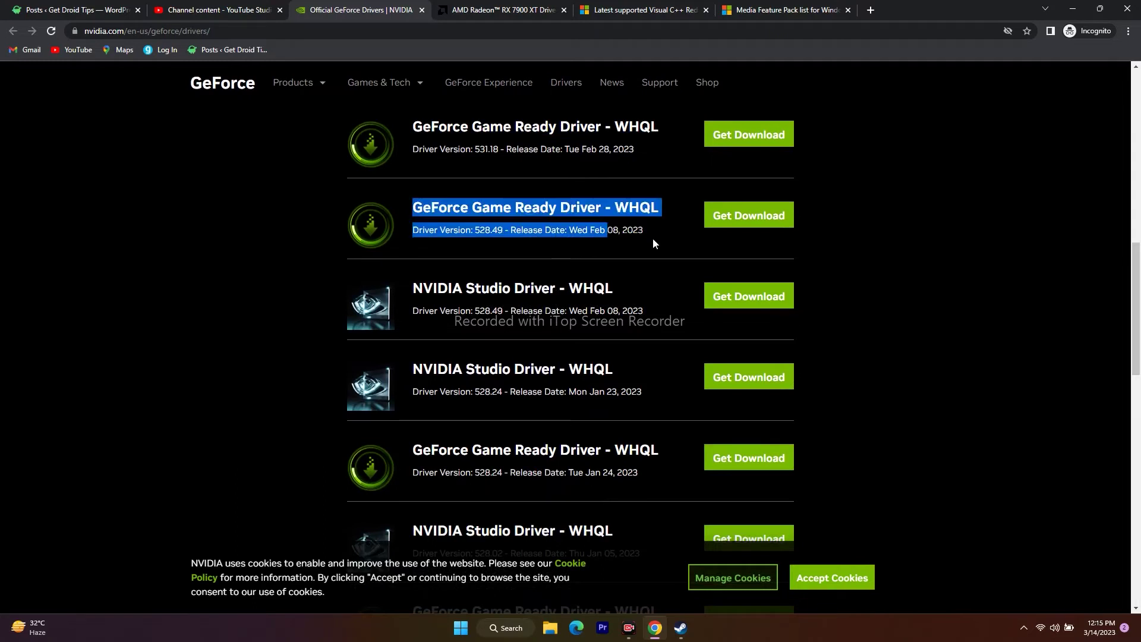
scroll(630, 255, down, 2)
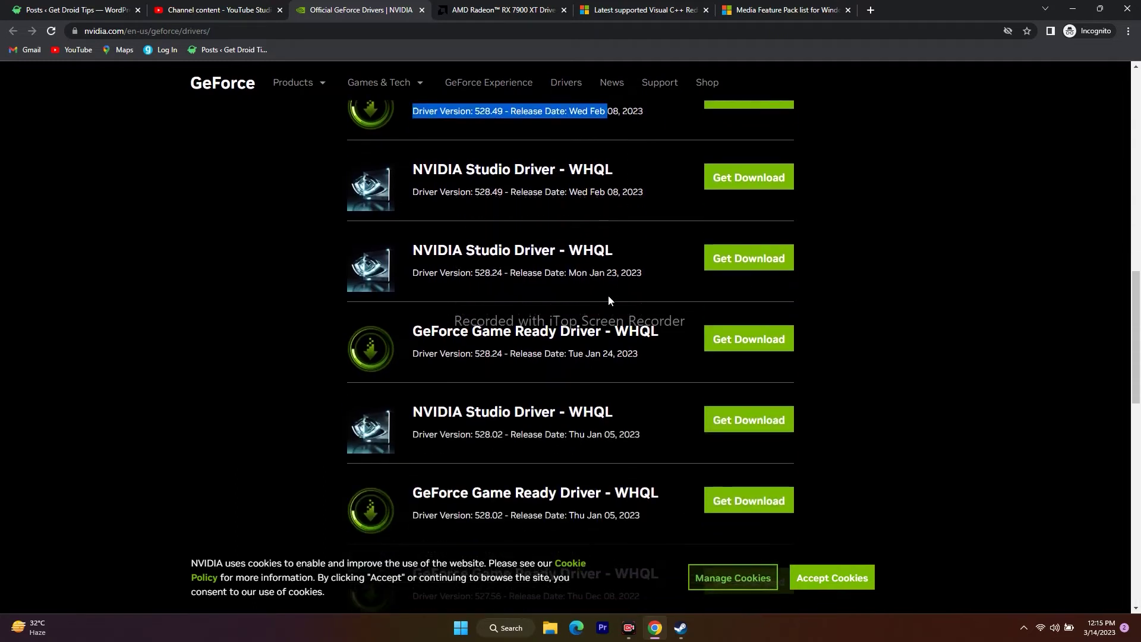
drag(592, 274, 638, 274)
triple_click(645, 273)
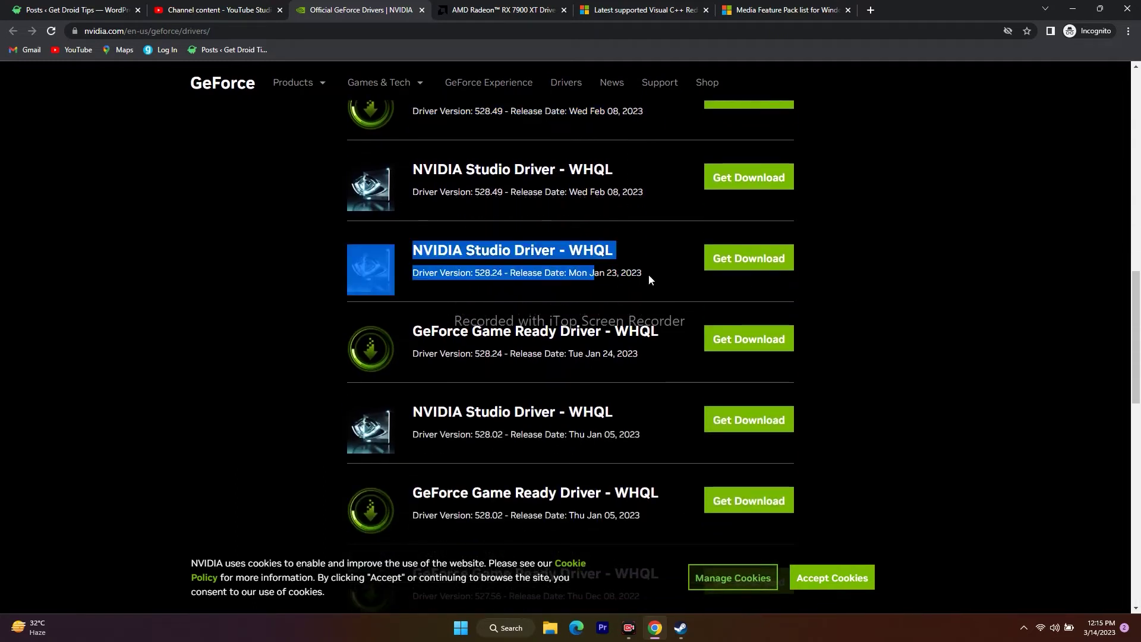
click(583, 280)
scroll(949, 304, up, 3)
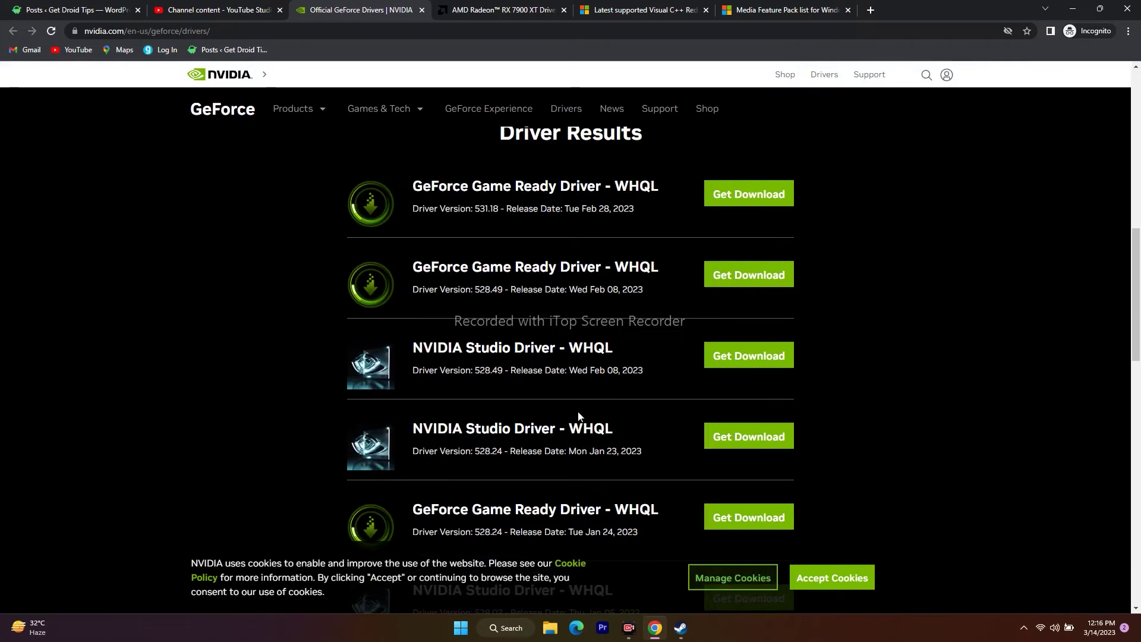
scroll(619, 329, down, 1)
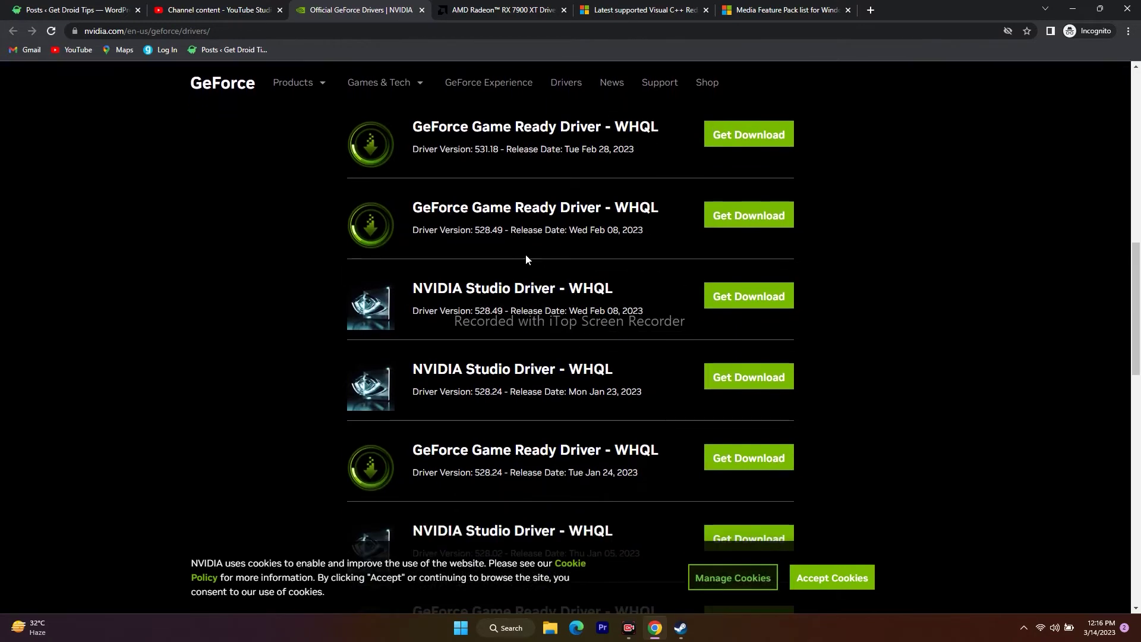
drag(475, 232, 644, 230)
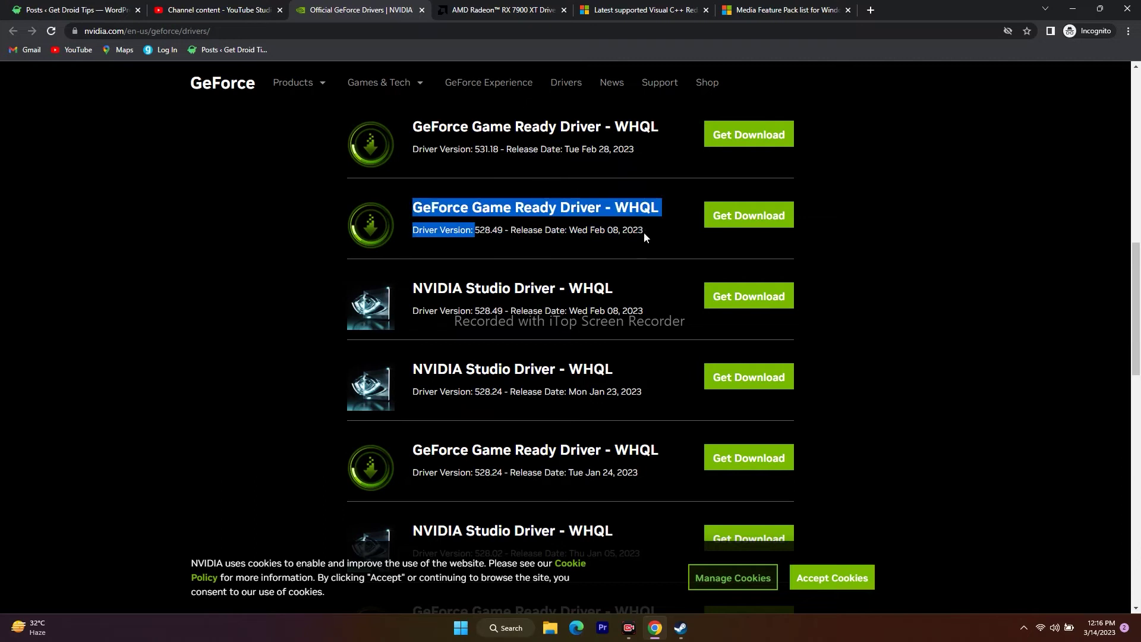
click(531, 203)
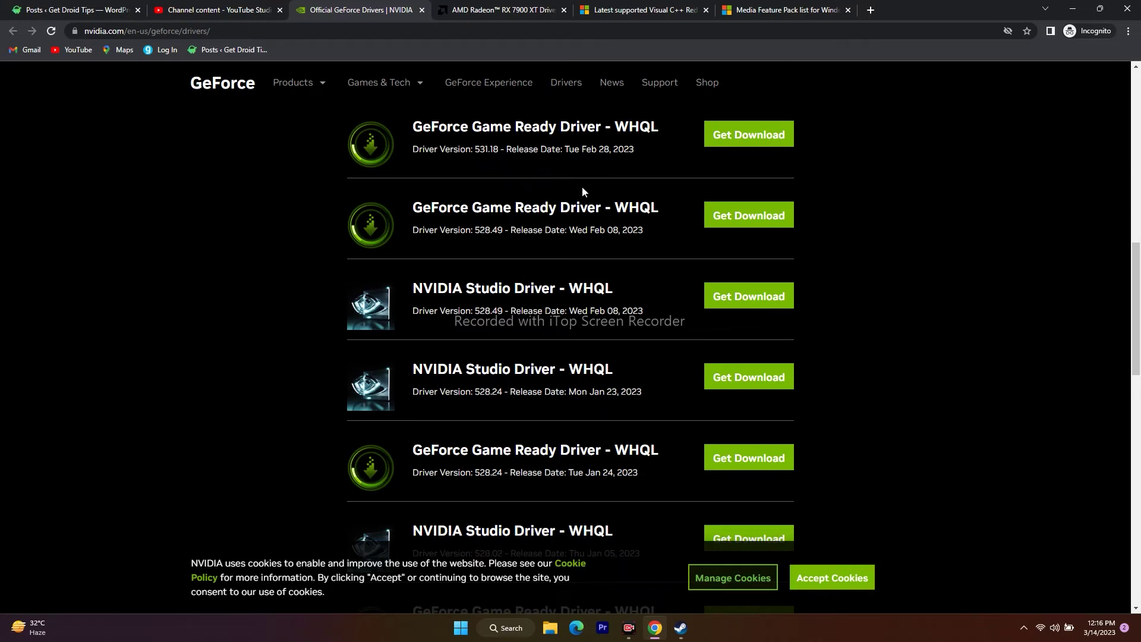
scroll(562, 403, up, 1)
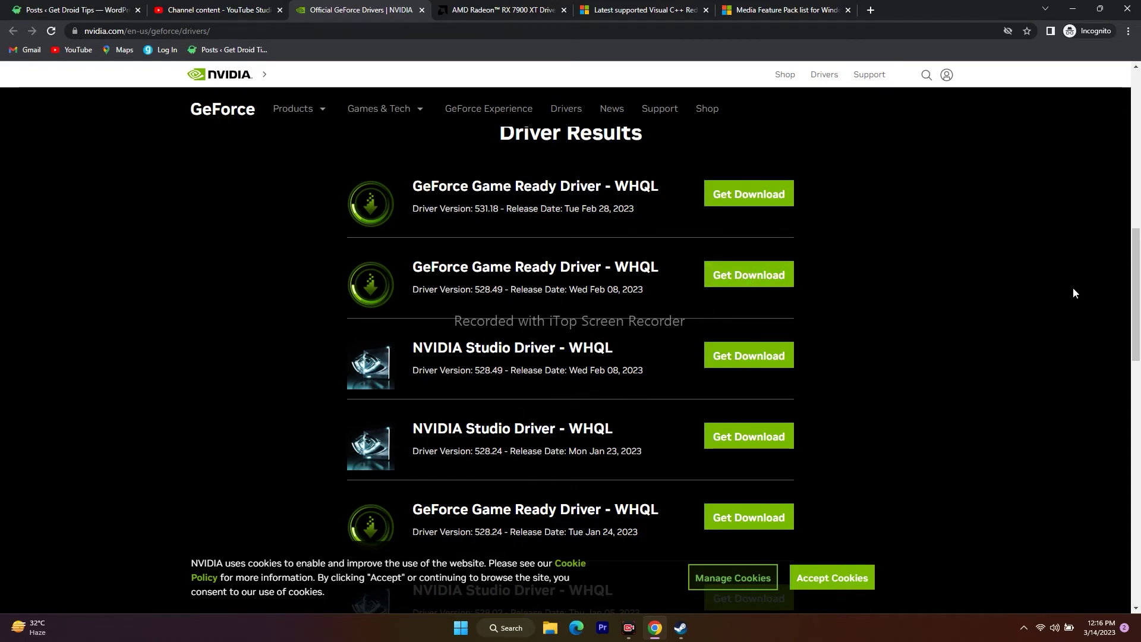
Minimize Chrome, switch to Steam, and open the properties of Last Epoch from the game library.
click(1073, 10)
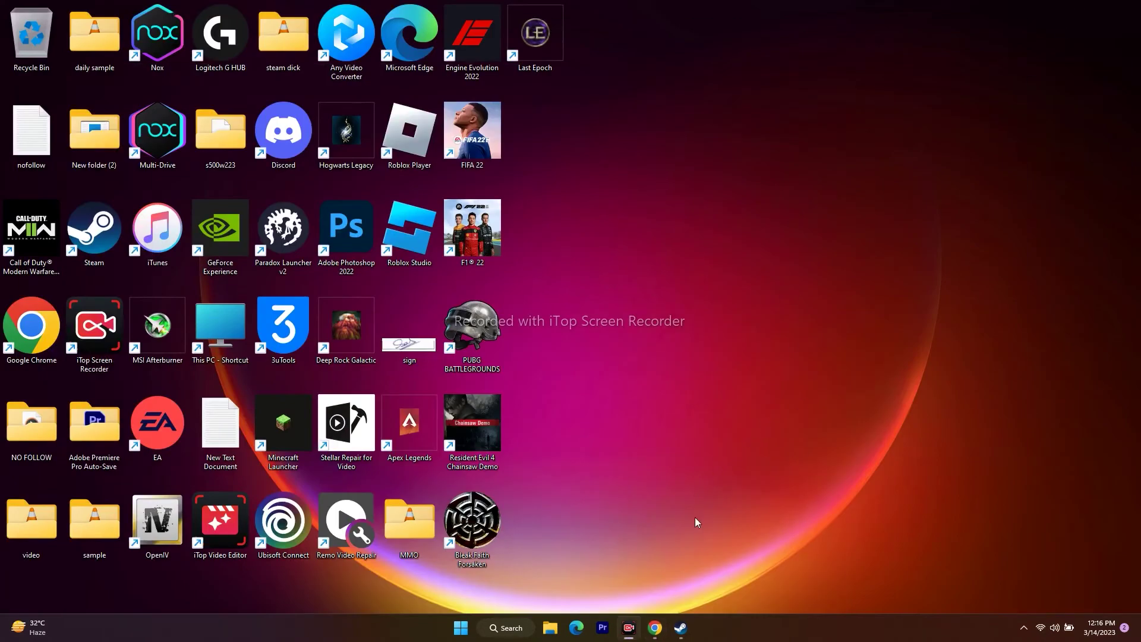
click(680, 627)
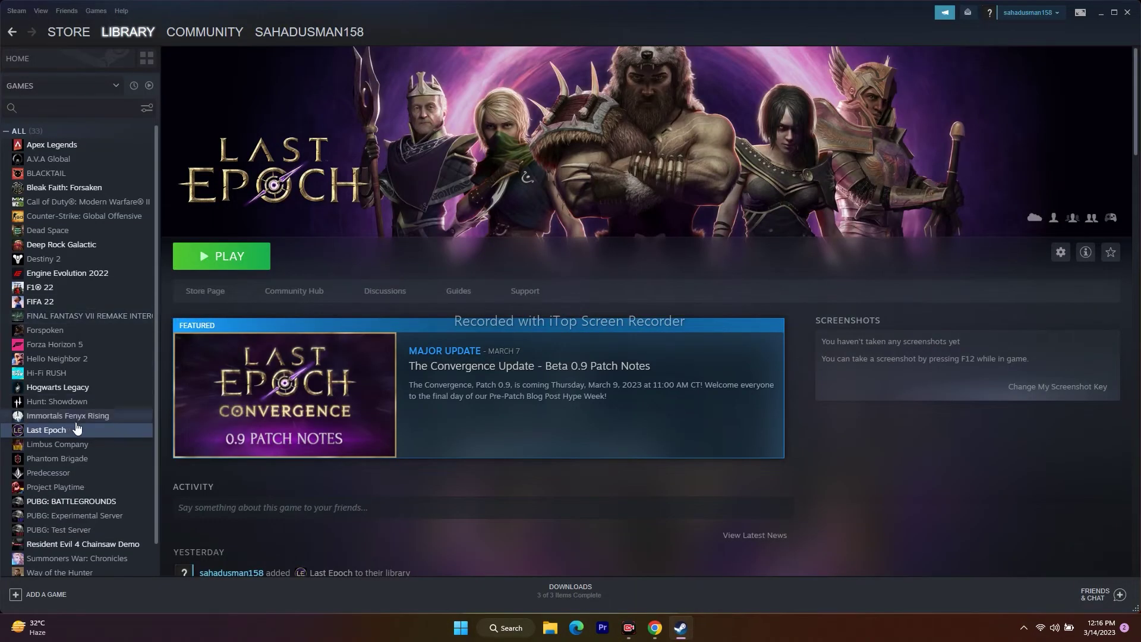
right_click(76, 430)
click(89, 505)
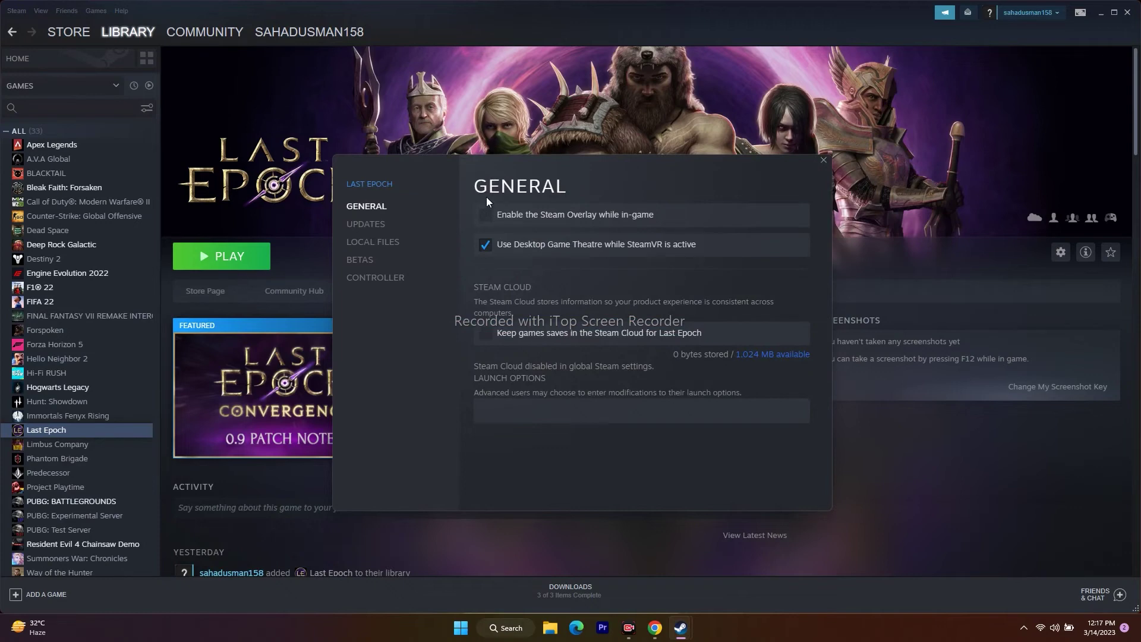
Enter -dx11 as Last Epoch's launch option, change it to -dx12, close the properties, and minimize Steam.
click(506, 409)
text(-dx11)
text(2)
drag(517, 411, 477, 412)
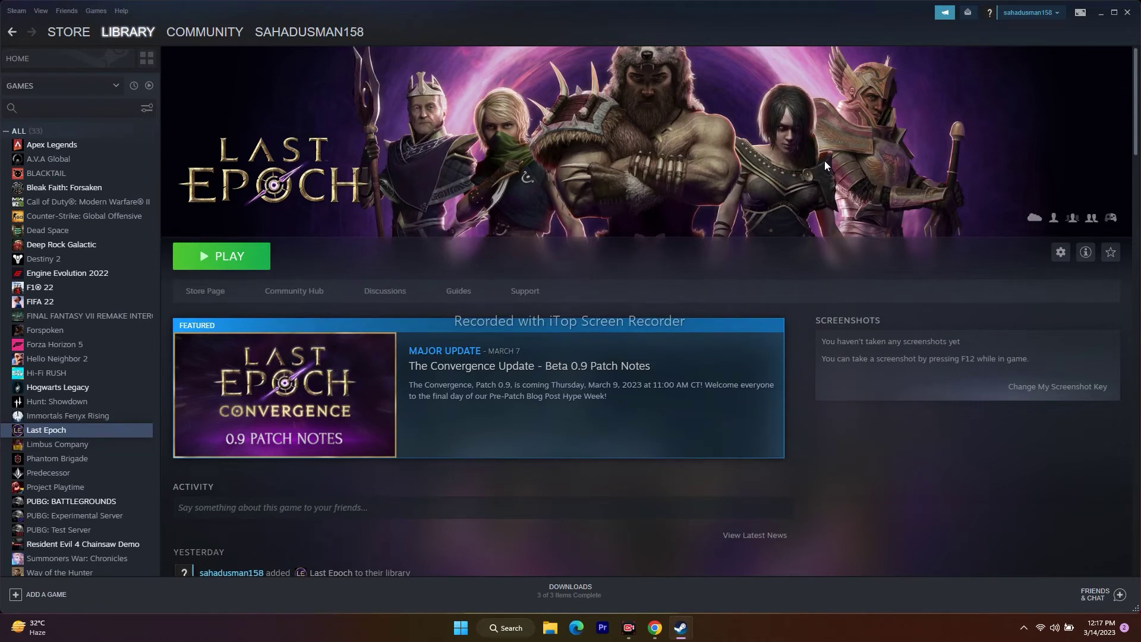
click(1102, 13)
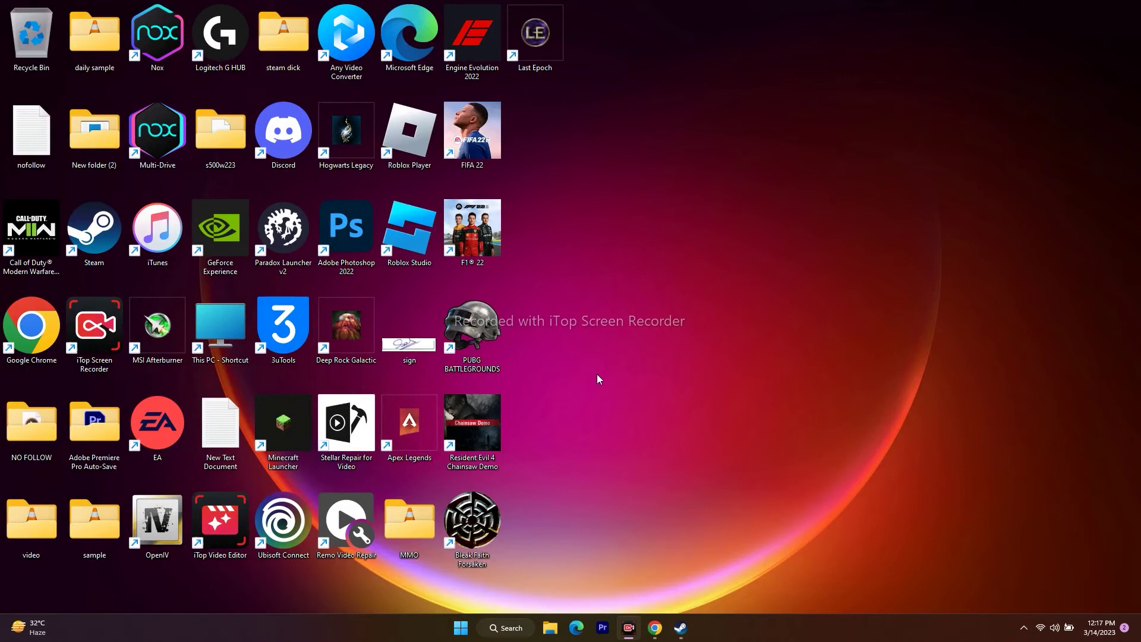
Open Task Manager, maximize it, and end the Discord background task.
right_click(462, 630)
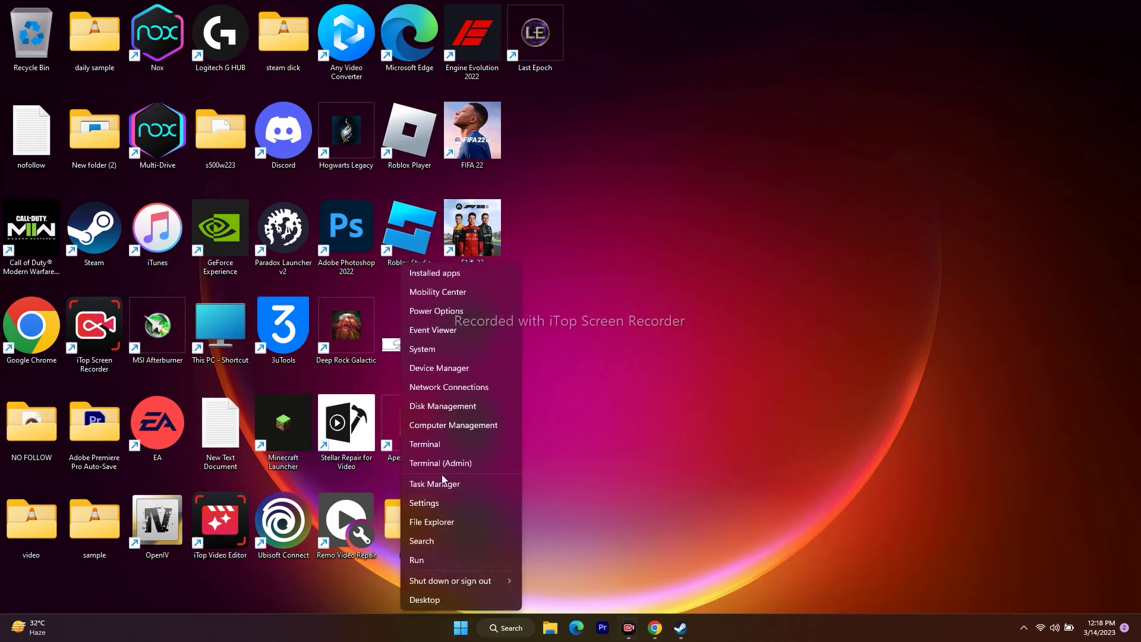
click(437, 490)
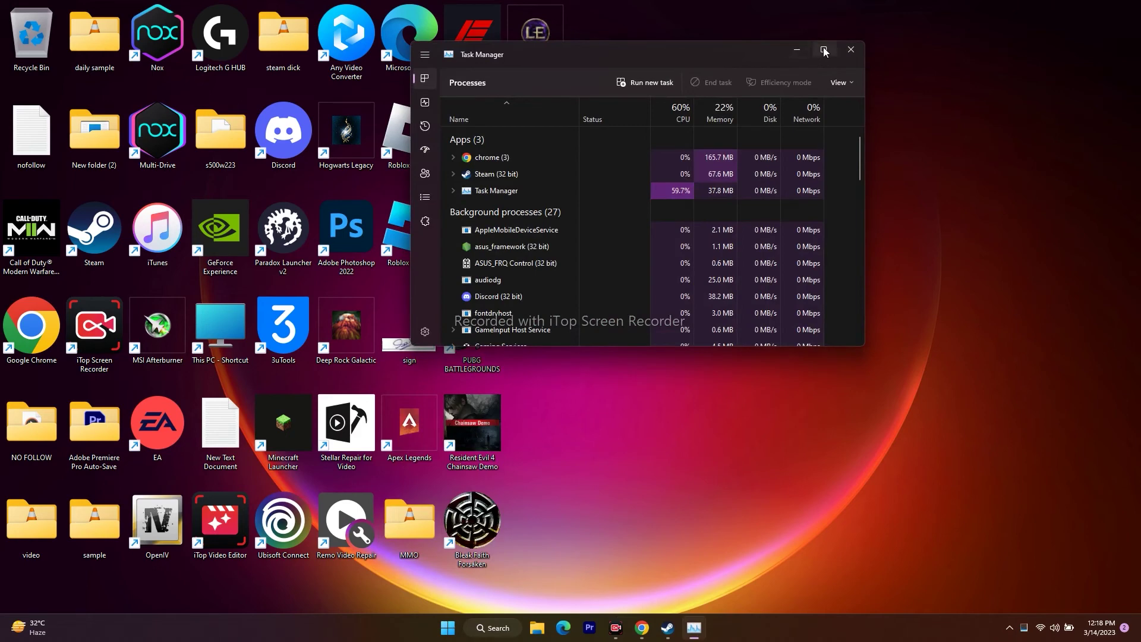
click(824, 50)
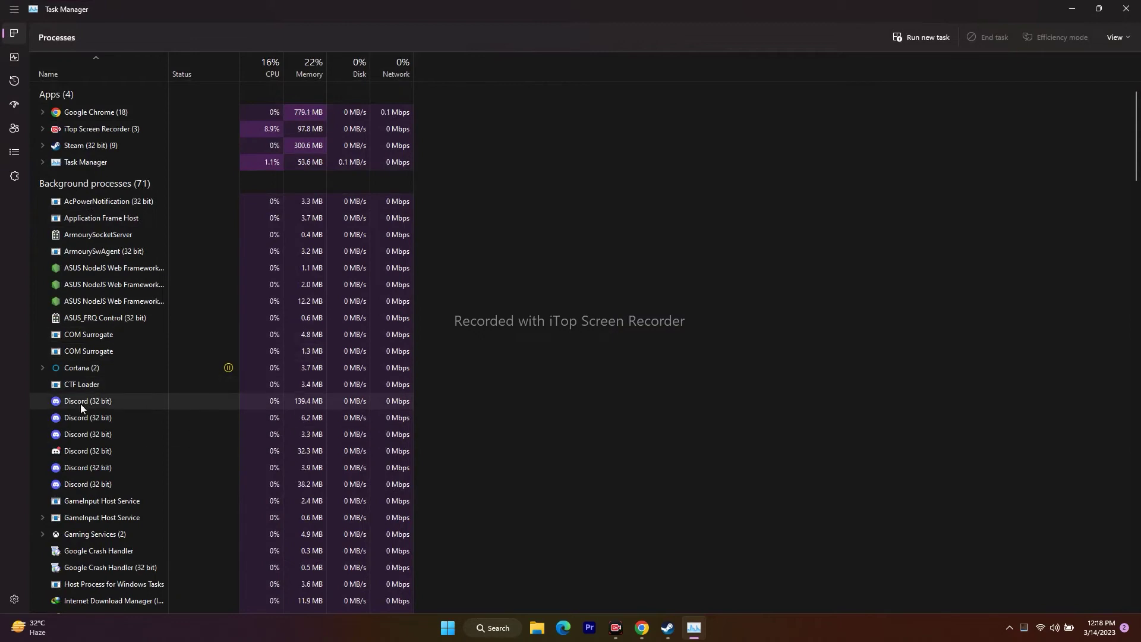
right_click(110, 404)
click(141, 415)
right_click(113, 401)
click(629, 430)
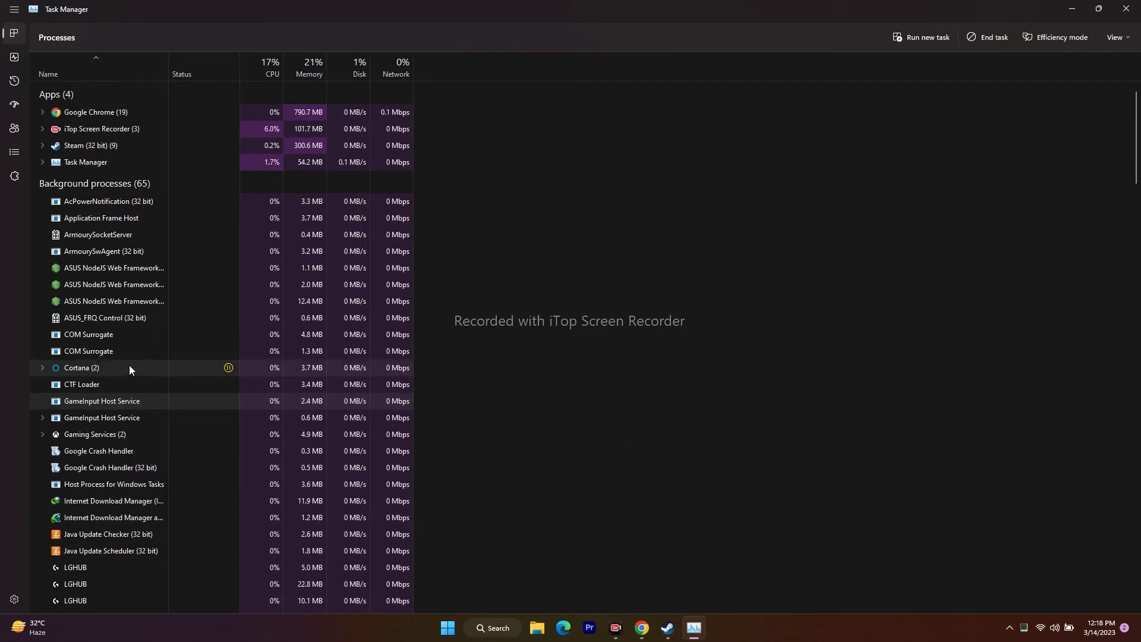
Review the remaining background processes, close Task Manager, and briefly restore and minimize Steam.
scroll(119, 390, down, 1)
scroll(119, 393, up, 1)
scroll(119, 393, up, 1)
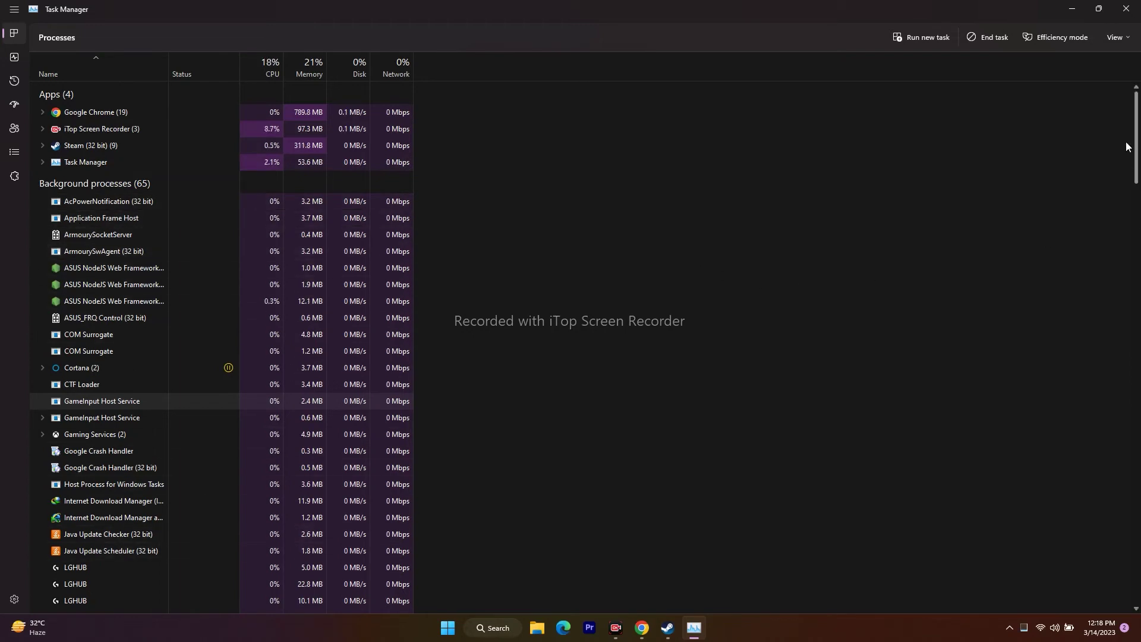
click(1125, 9)
click(684, 628)
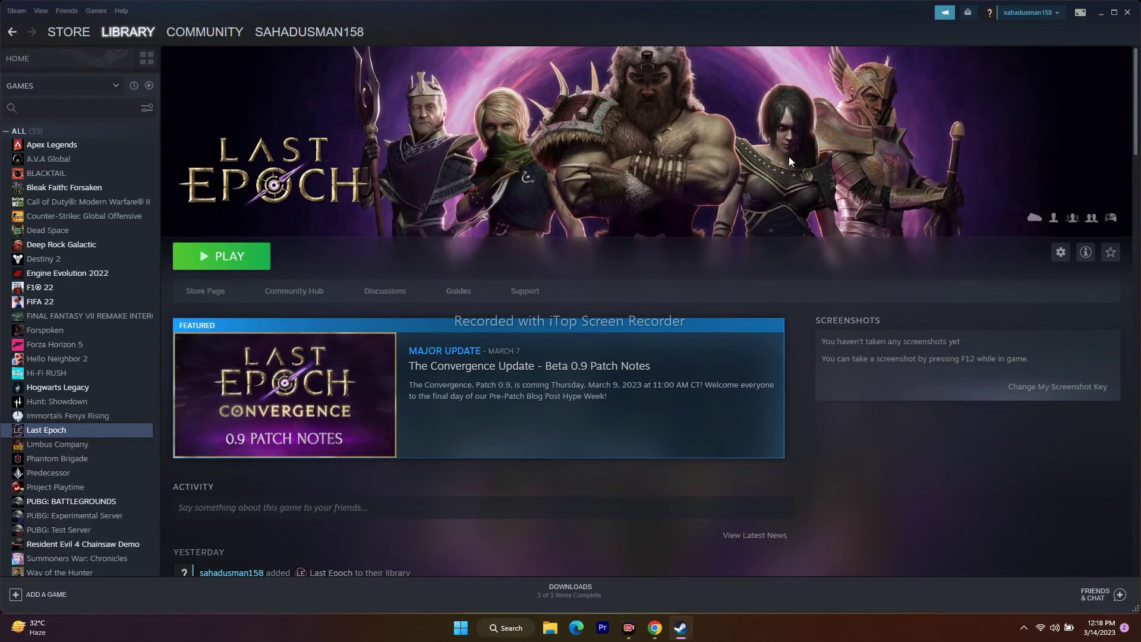
click(1101, 13)
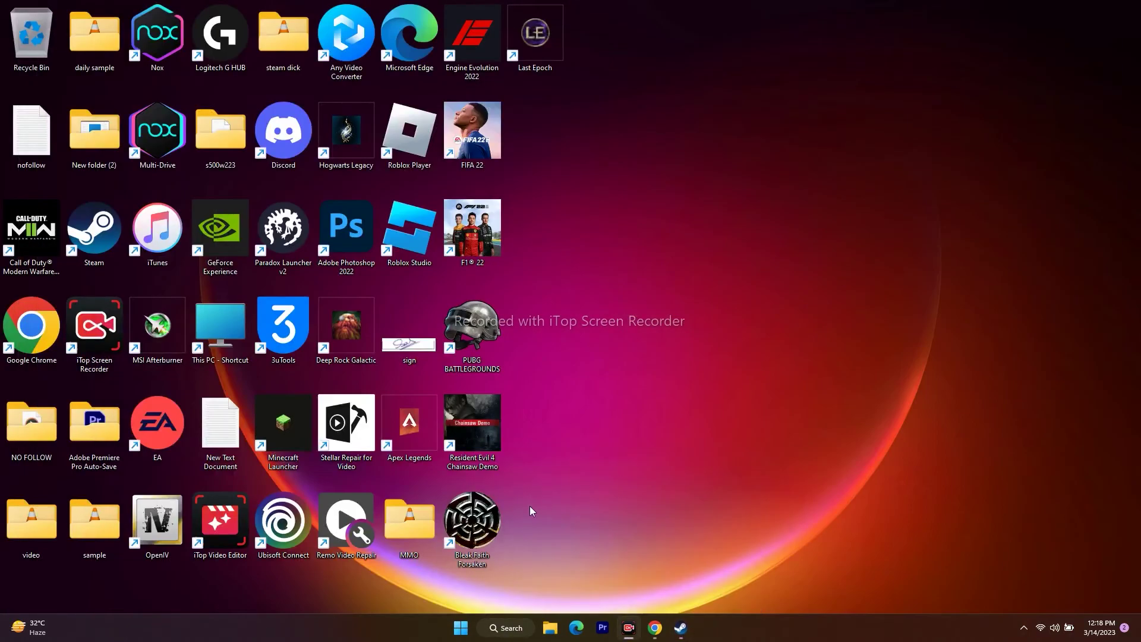
Search Windows for "gra", open Graphics settings, and review the list of apps with custom graphics options.
click(502, 624)
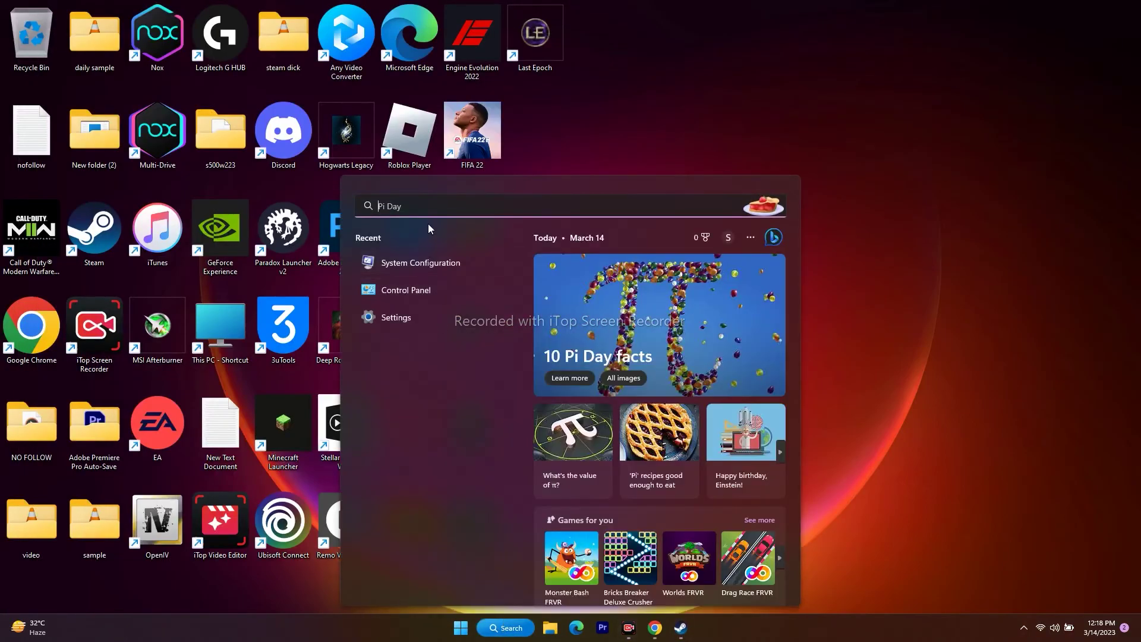
text(gra)
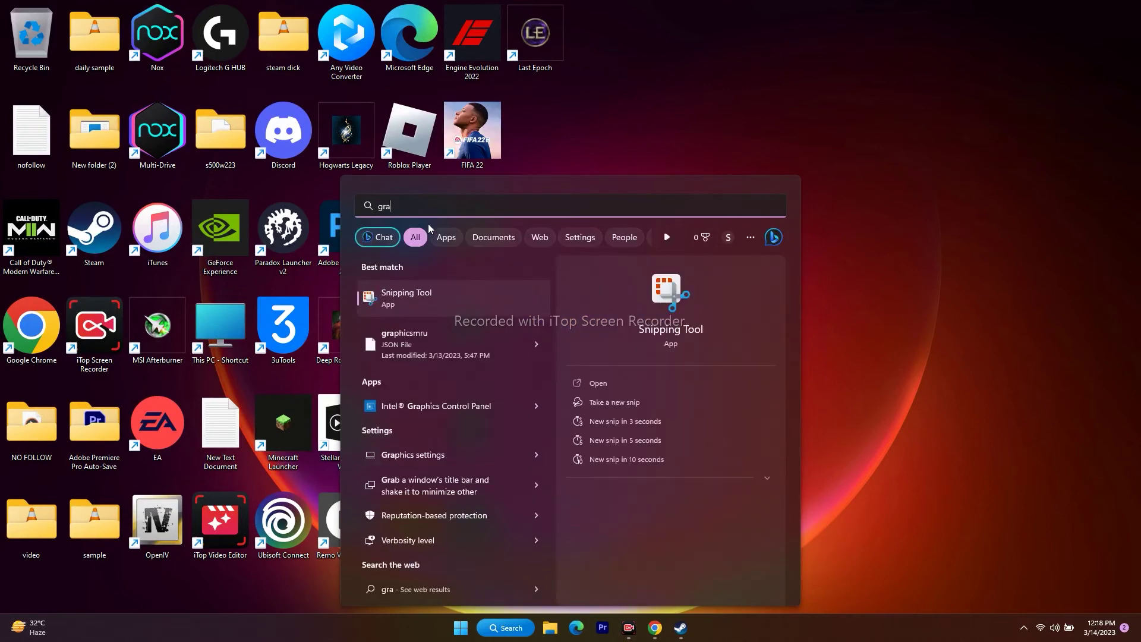
click(441, 456)
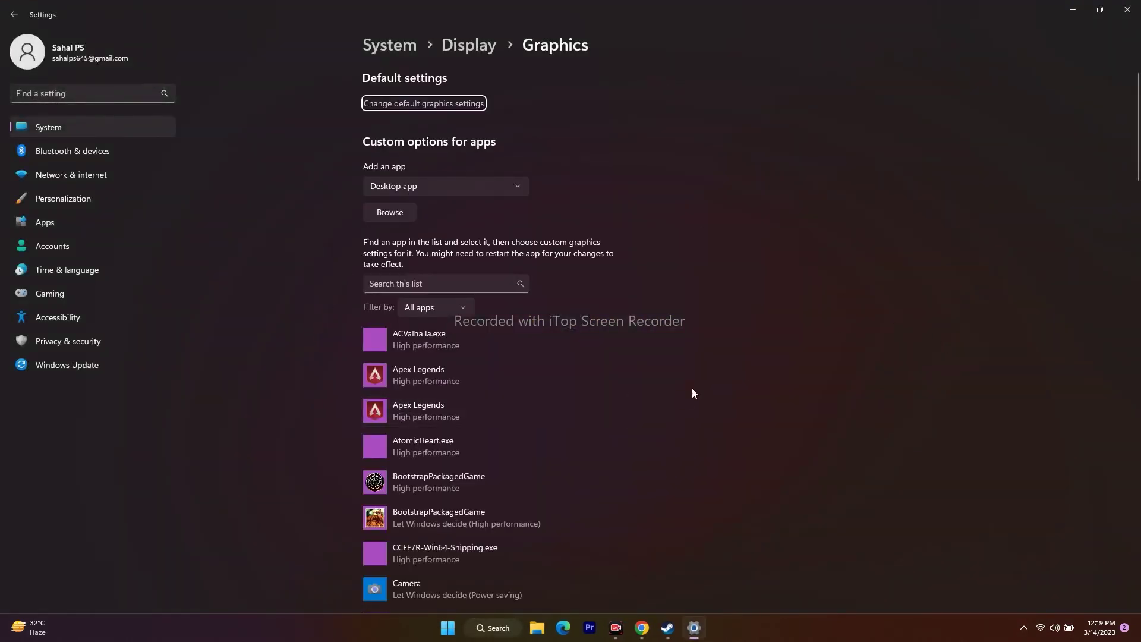
scroll(761, 382, down, 3)
scroll(761, 382, down, 2)
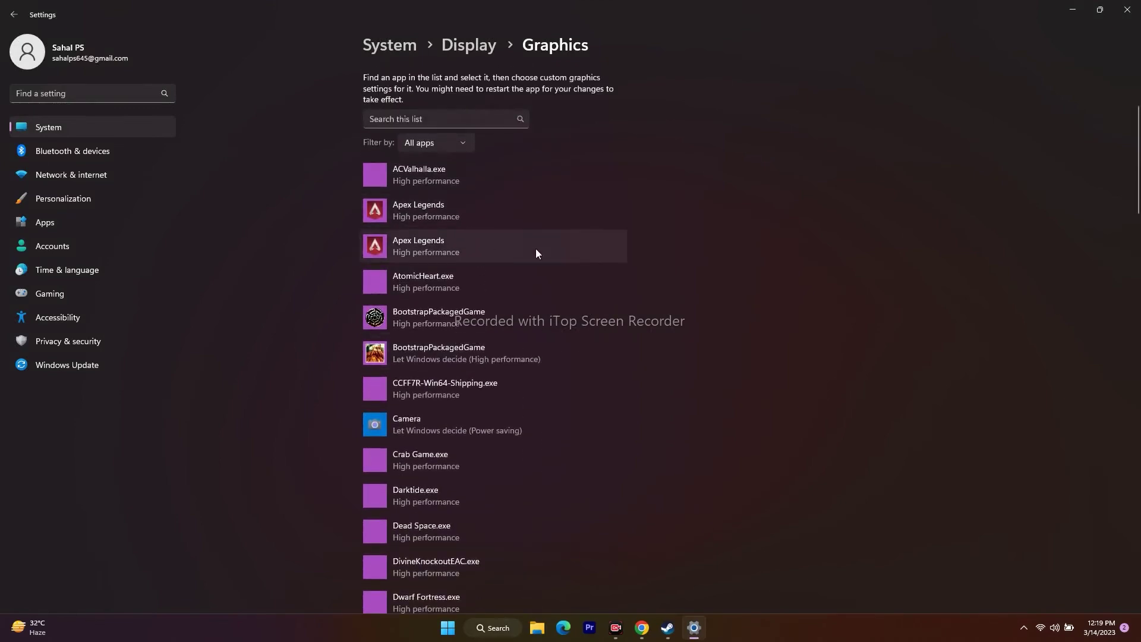
scroll(651, 289, down, 1)
scroll(652, 288, down, 1)
scroll(652, 289, down, 8)
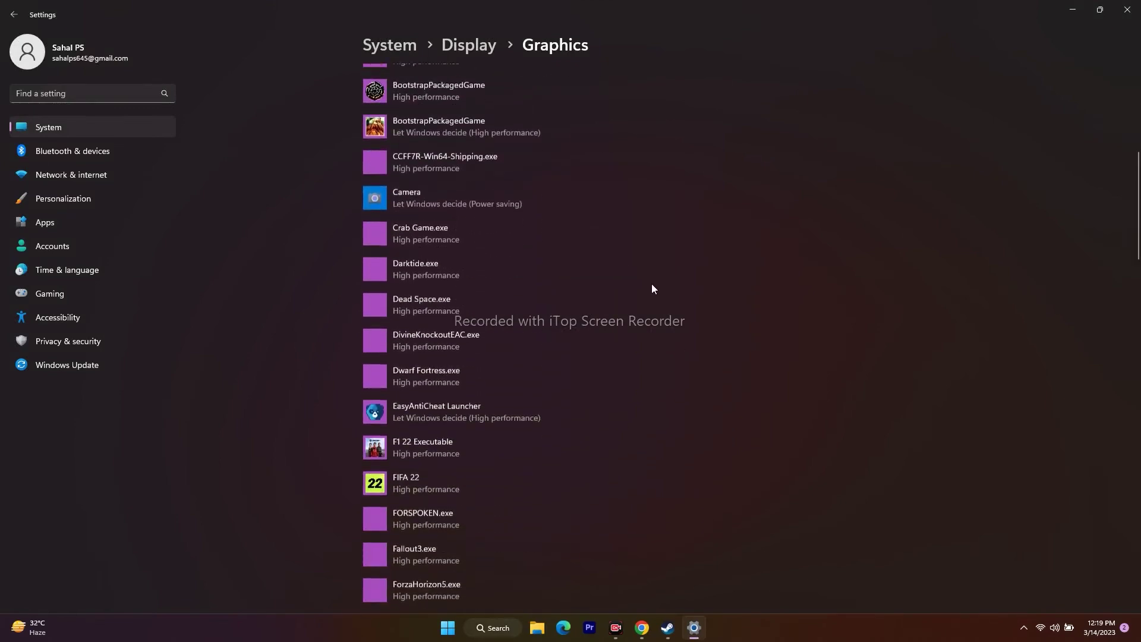
scroll(651, 287, up, 5)
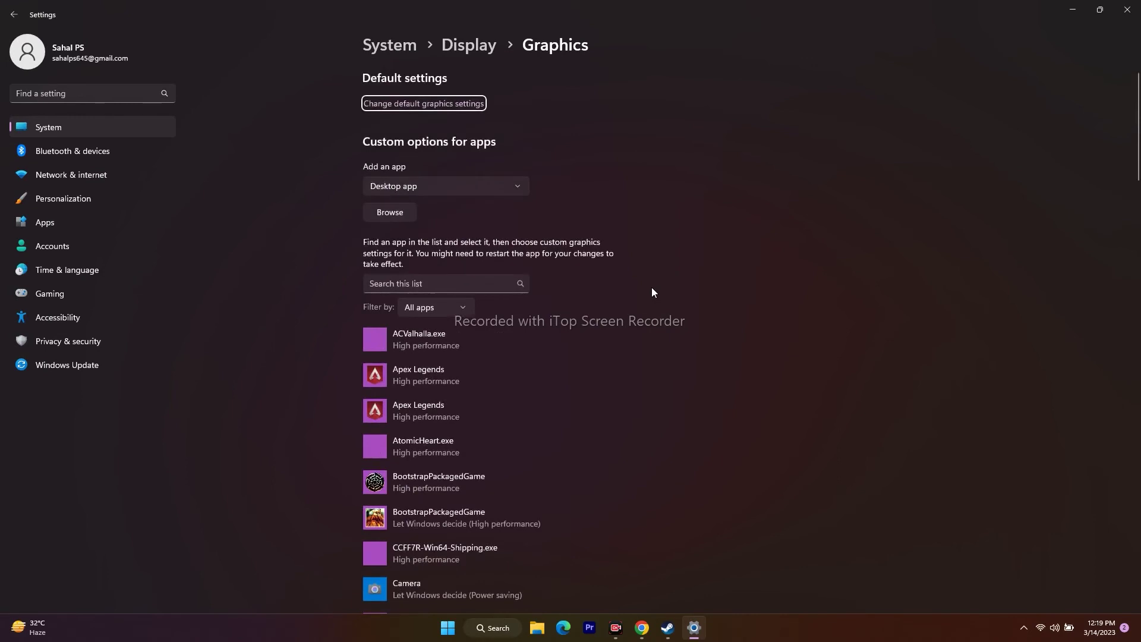
Browse for a desktop app to add to the custom graphics options, opening Program Files (x86) on the C: drive.
click(391, 209)
click(51, 232)
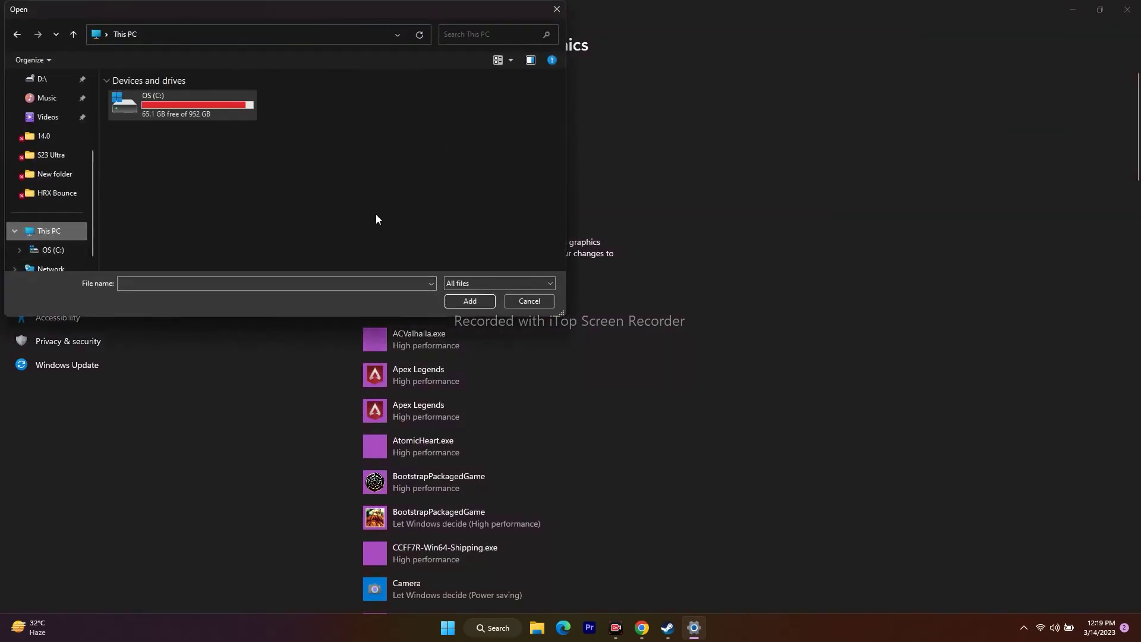
double_click(176, 105)
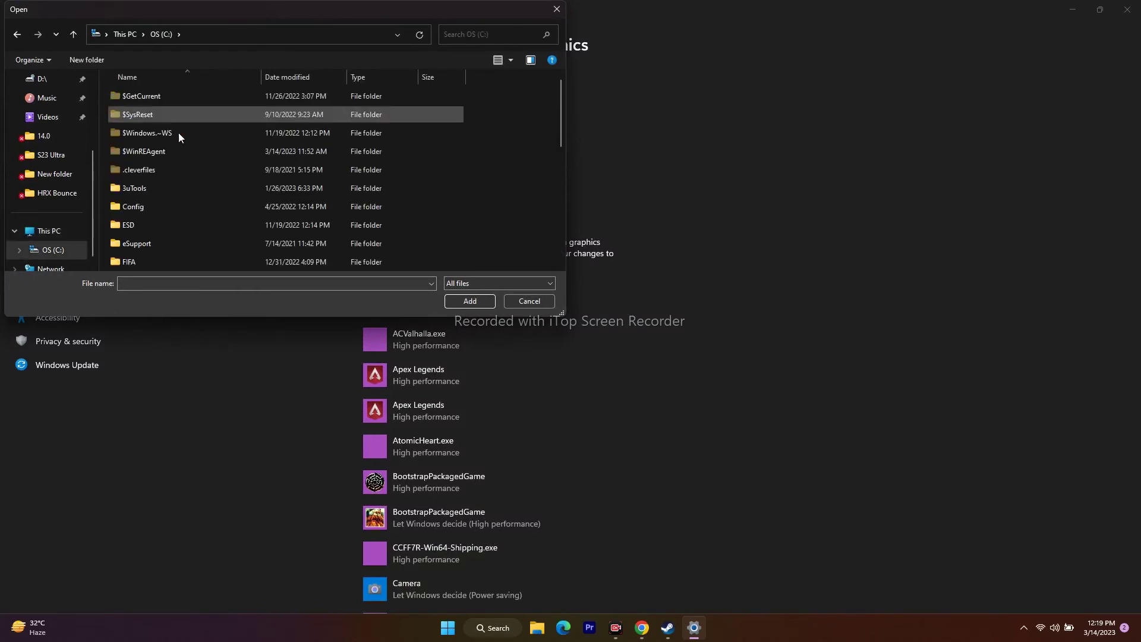
scroll(160, 177, down, 6)
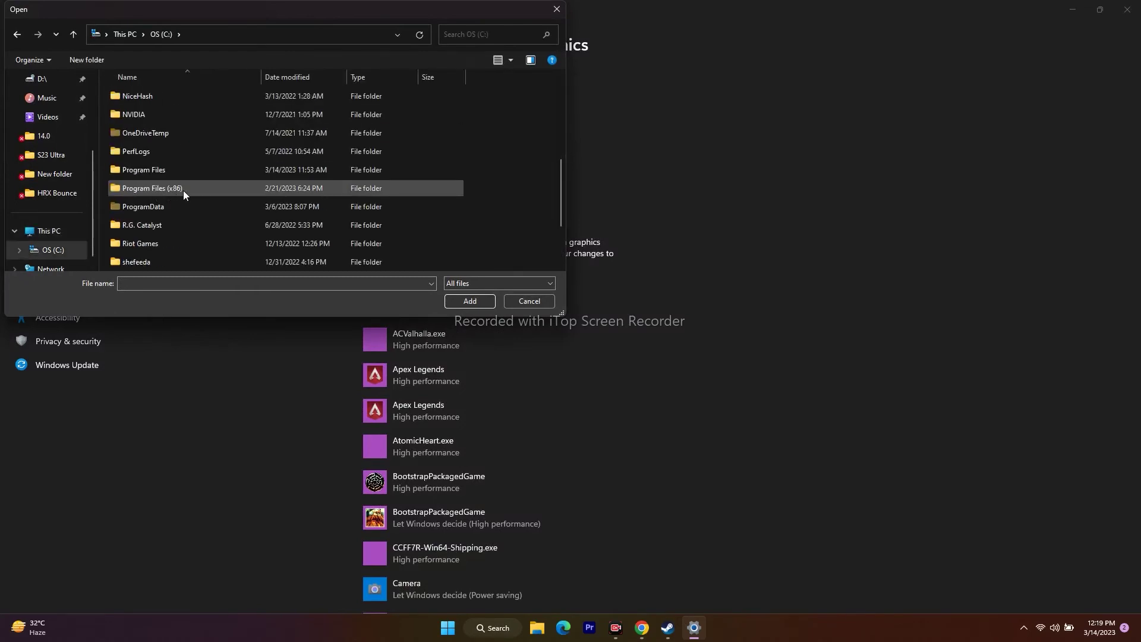
double_click(184, 190)
Browse from Program Files (x86) through the Steam and steamapps folders to the common folder.
scroll(183, 190, down, 5)
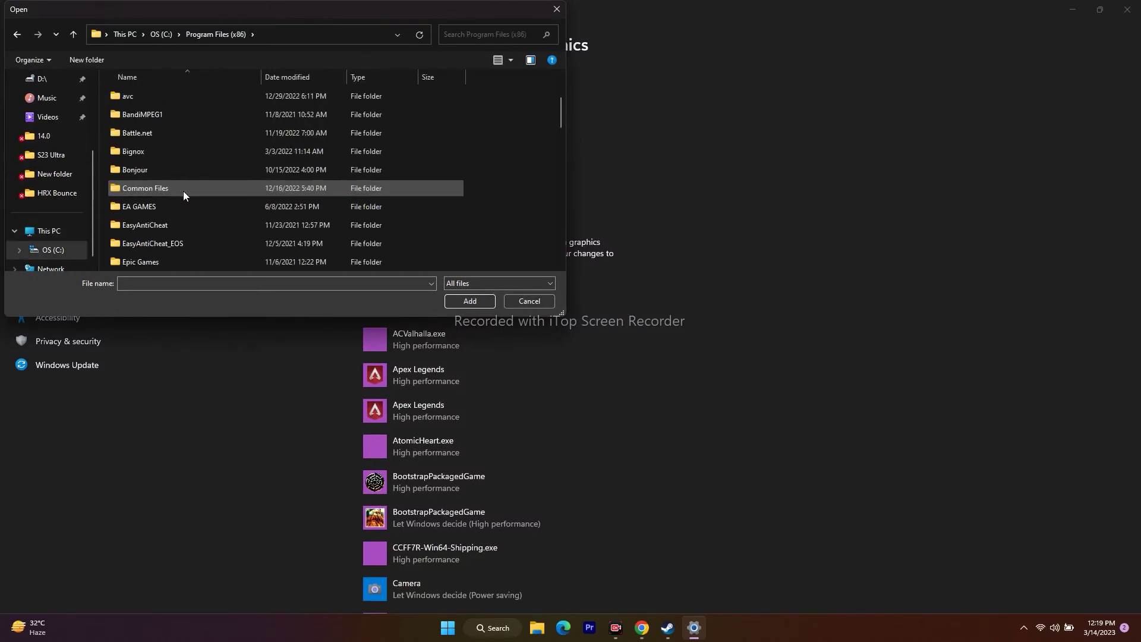
scroll(183, 191, down, 7)
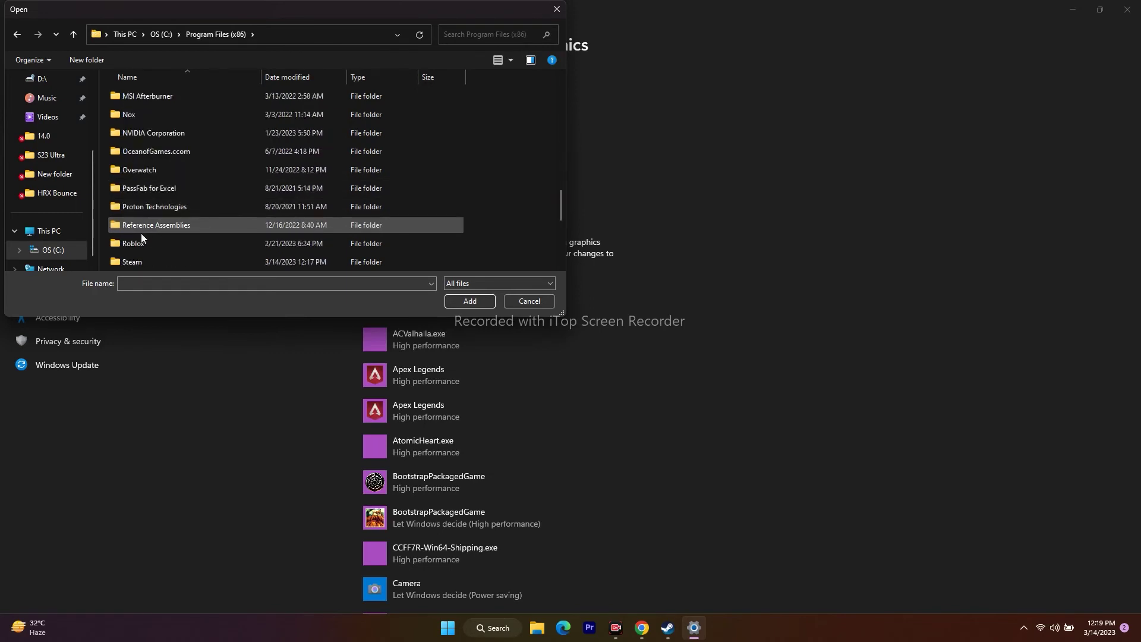
double_click(137, 260)
scroll(162, 142, down, 4)
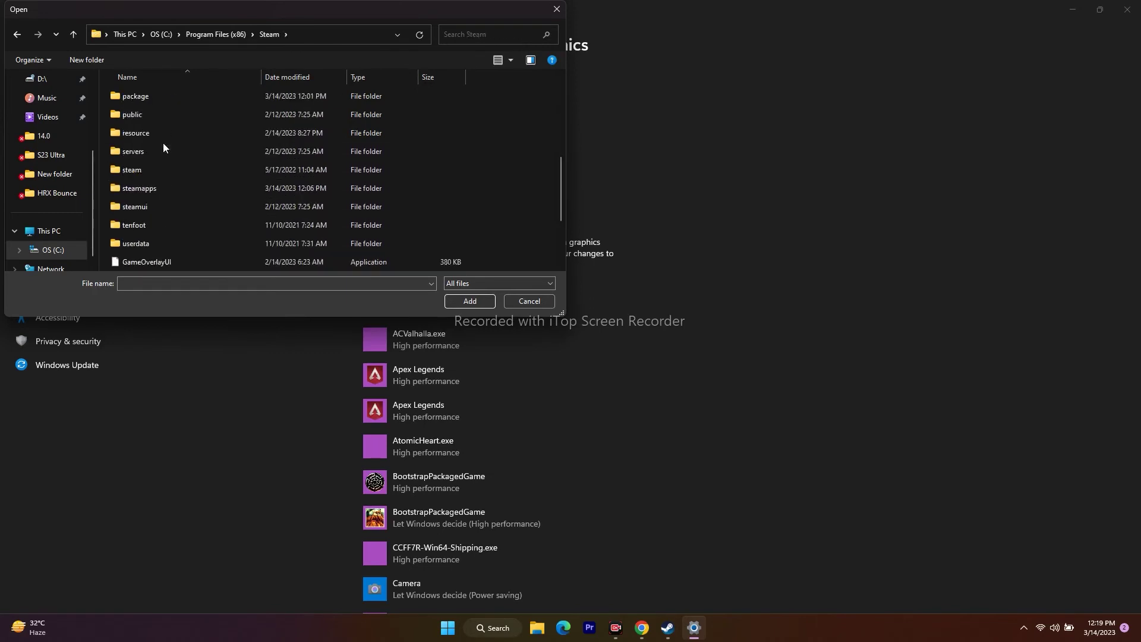
double_click(158, 190)
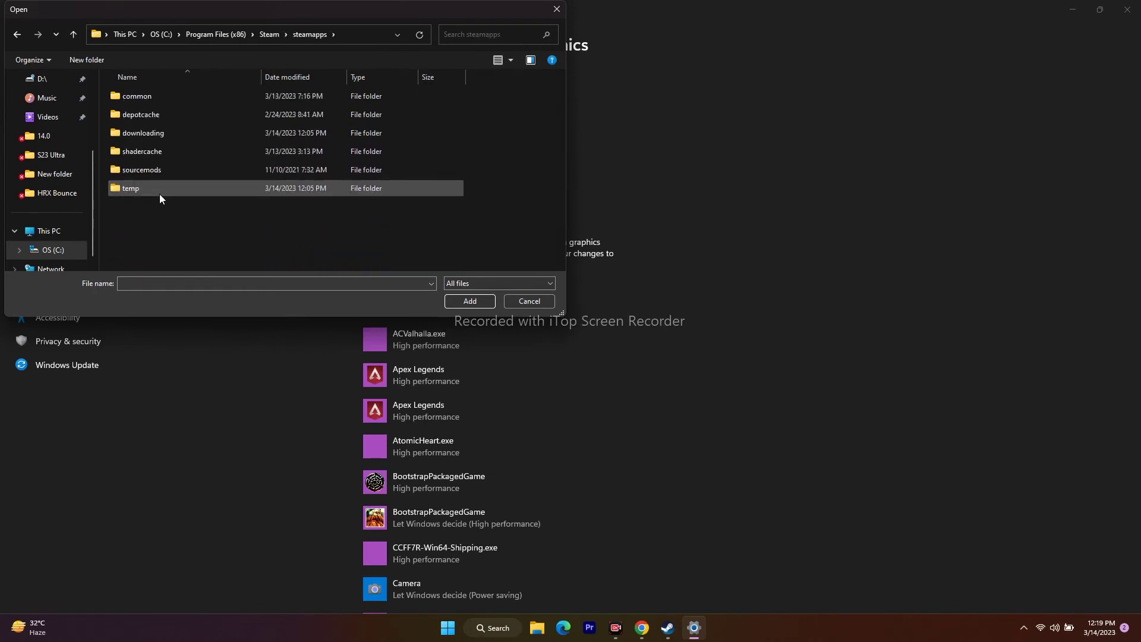
double_click(157, 95)
Add the Last Epoch executable from the Last Epoch game folder to the custom graphics options.
scroll(169, 155, down, 2)
scroll(169, 156, up, 2)
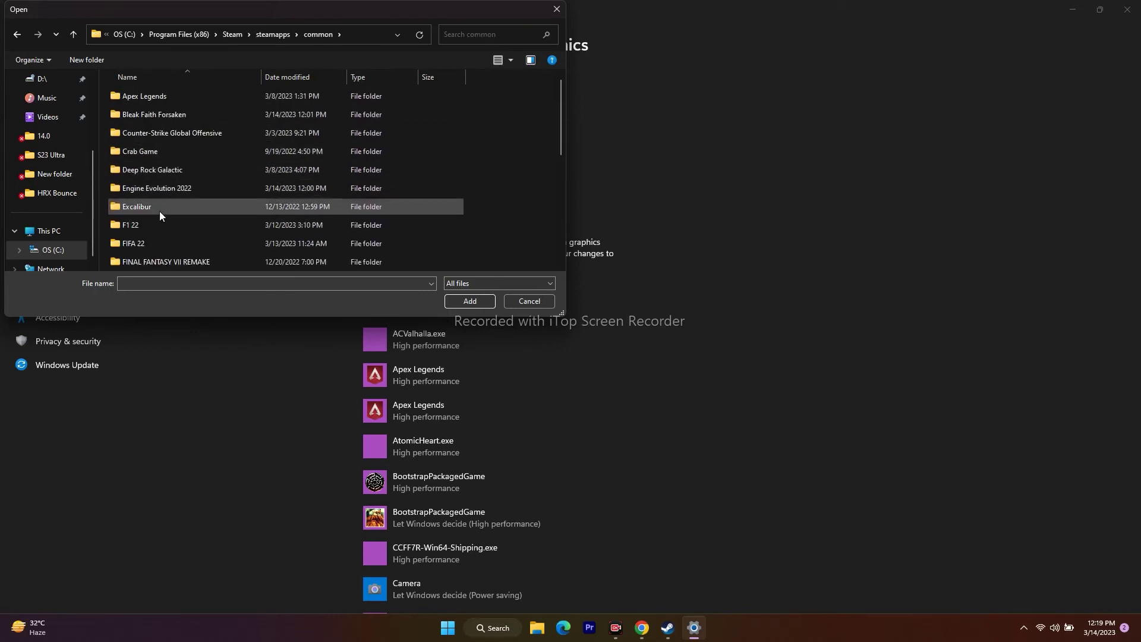
scroll(165, 162, down, 2)
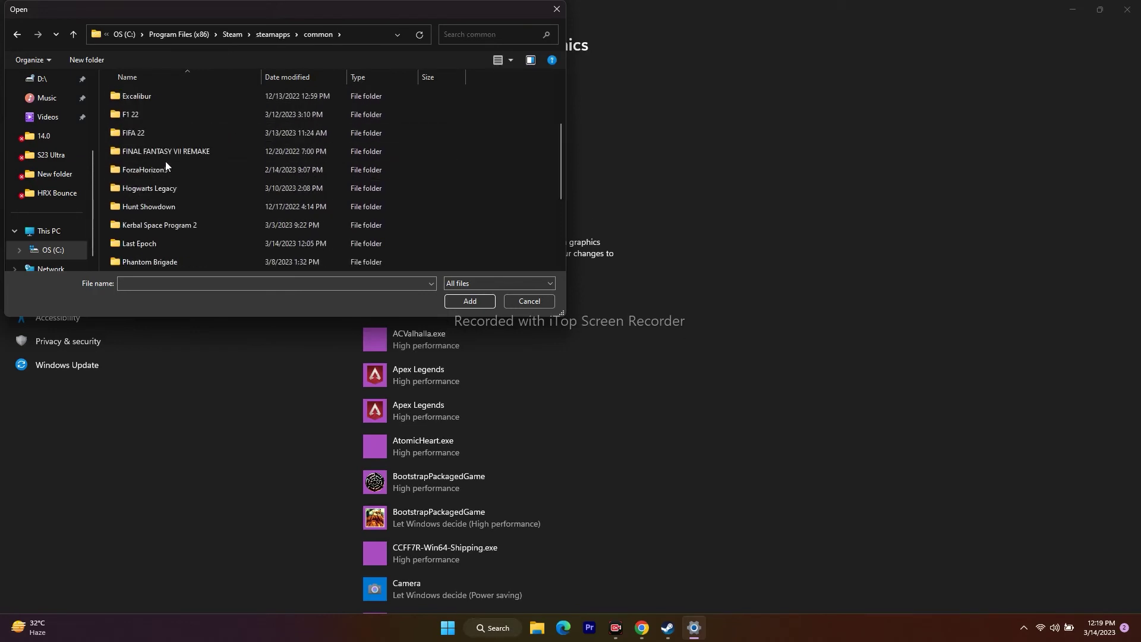
double_click(155, 244)
click(165, 116)
click(454, 305)
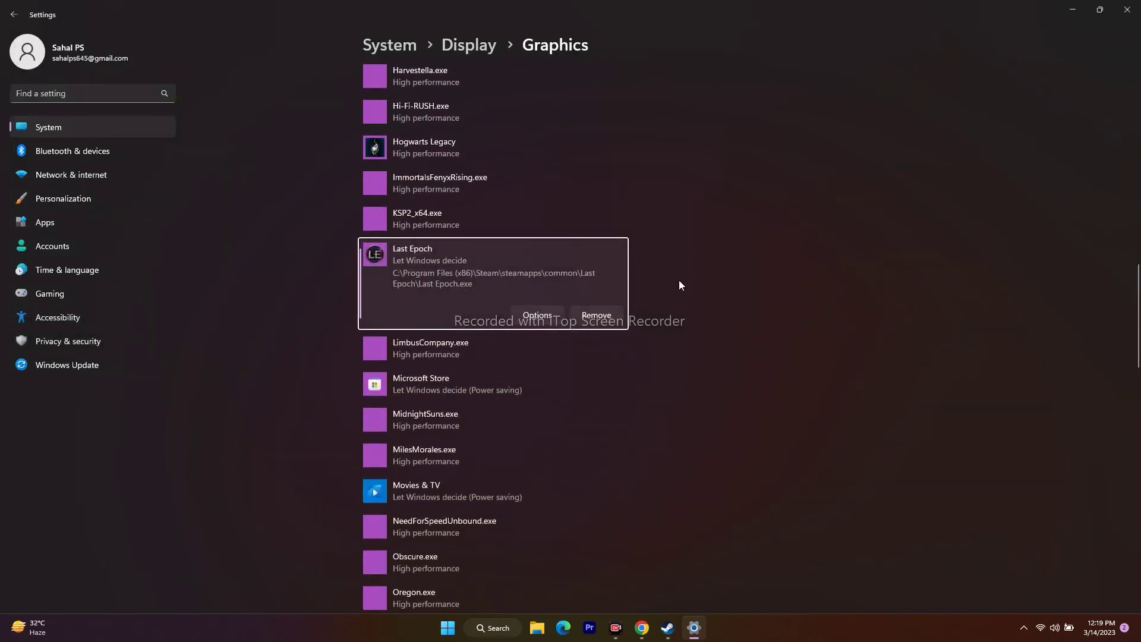
Set Last Epoch's graphics preference to High performance, save it, and close Settings.
click(527, 311)
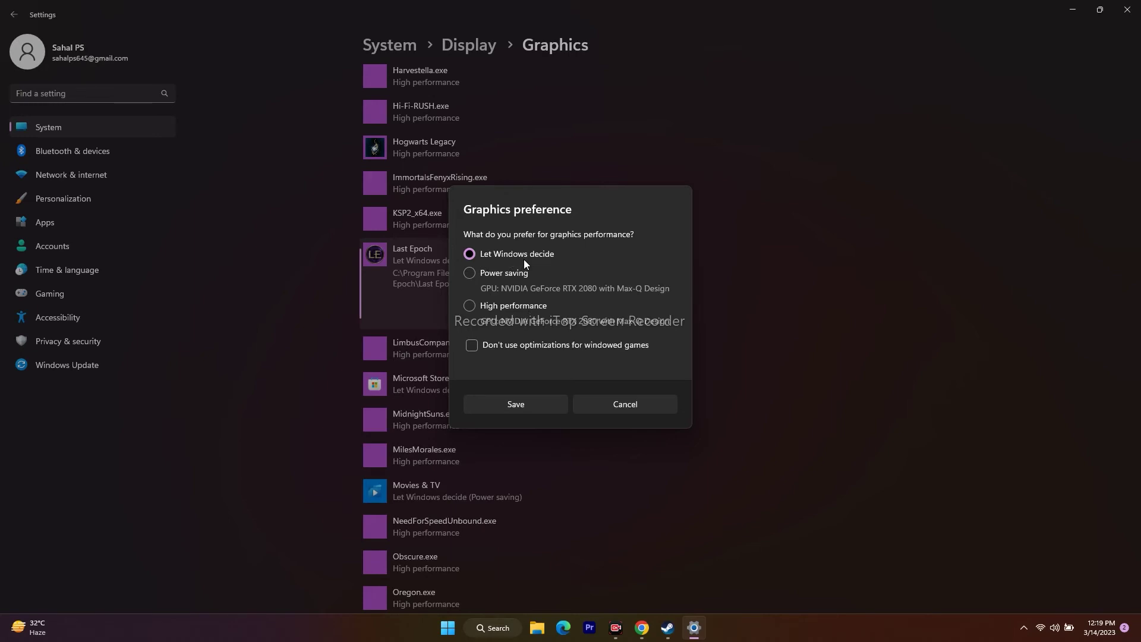
click(470, 308)
click(526, 404)
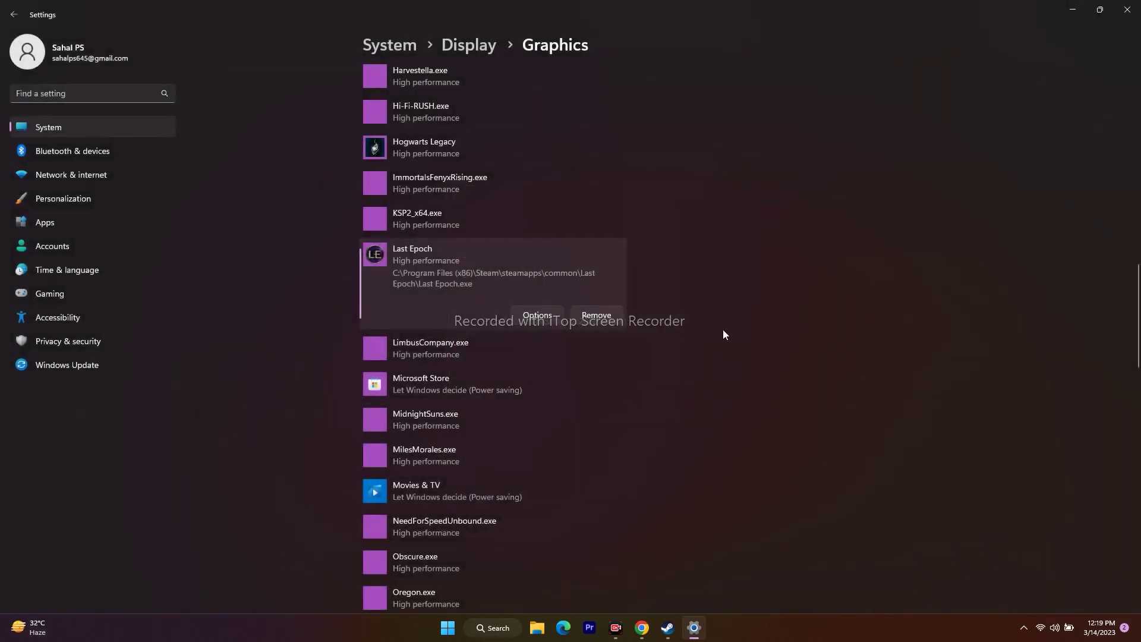
click(1124, 16)
Briefly restore and minimize Steam, then search Windows for "view" and open the advanced system settings.
click(680, 627)
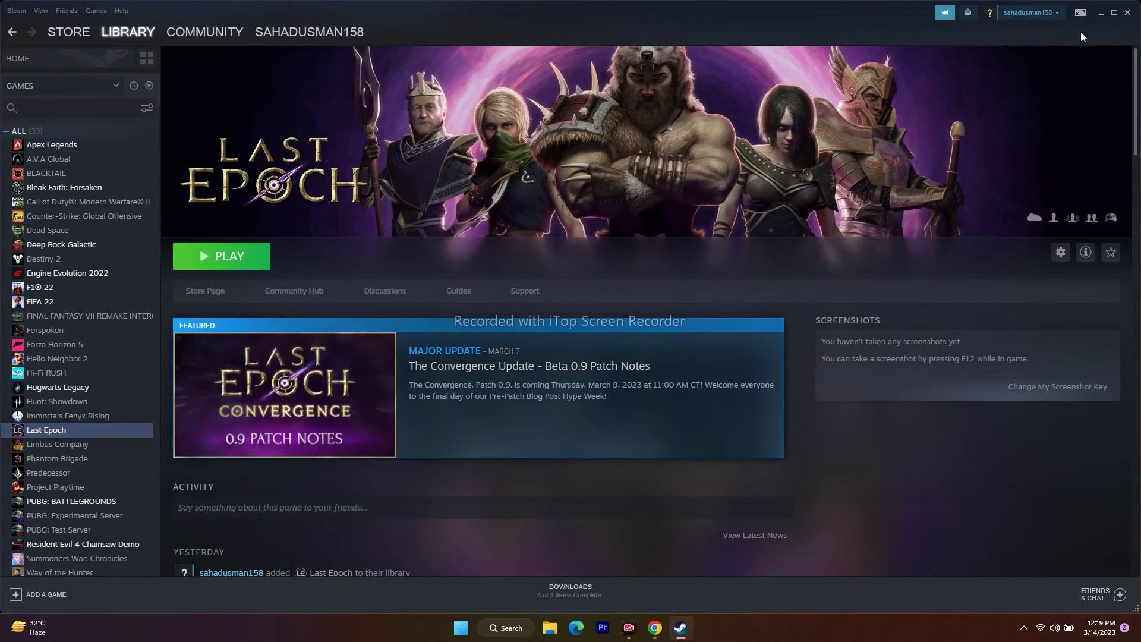
click(1099, 13)
click(508, 629)
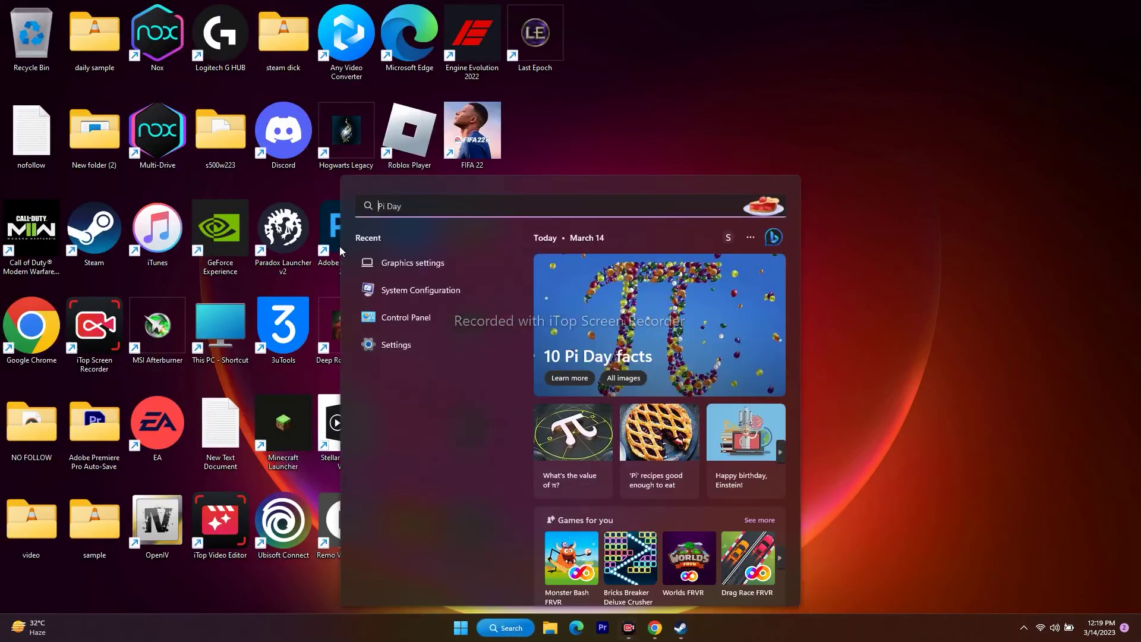
text(view)
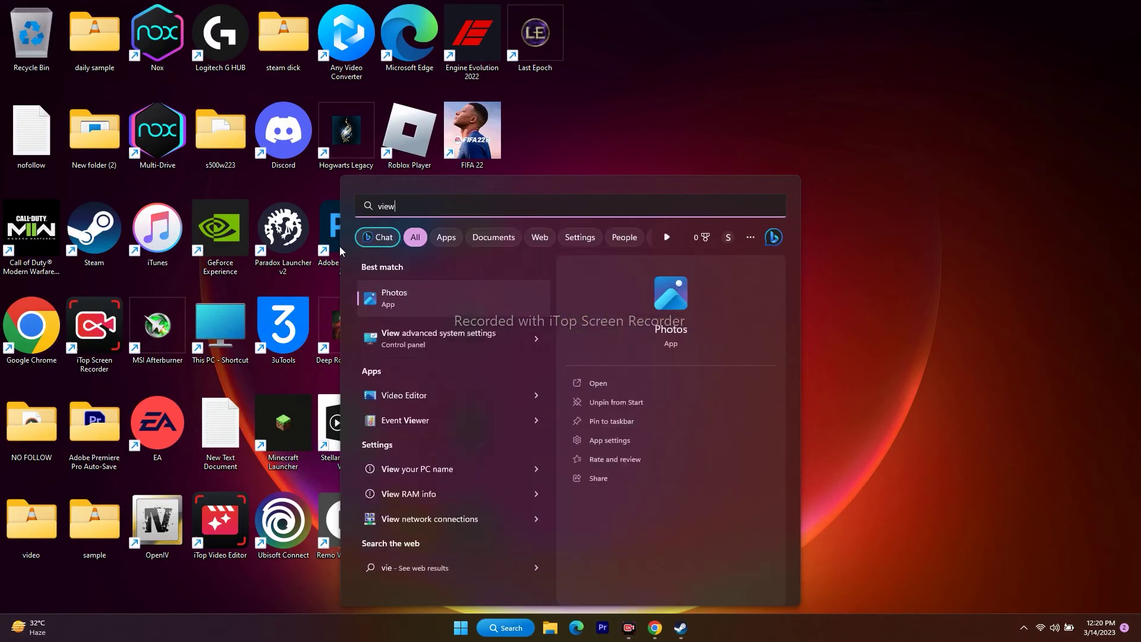
click(480, 294)
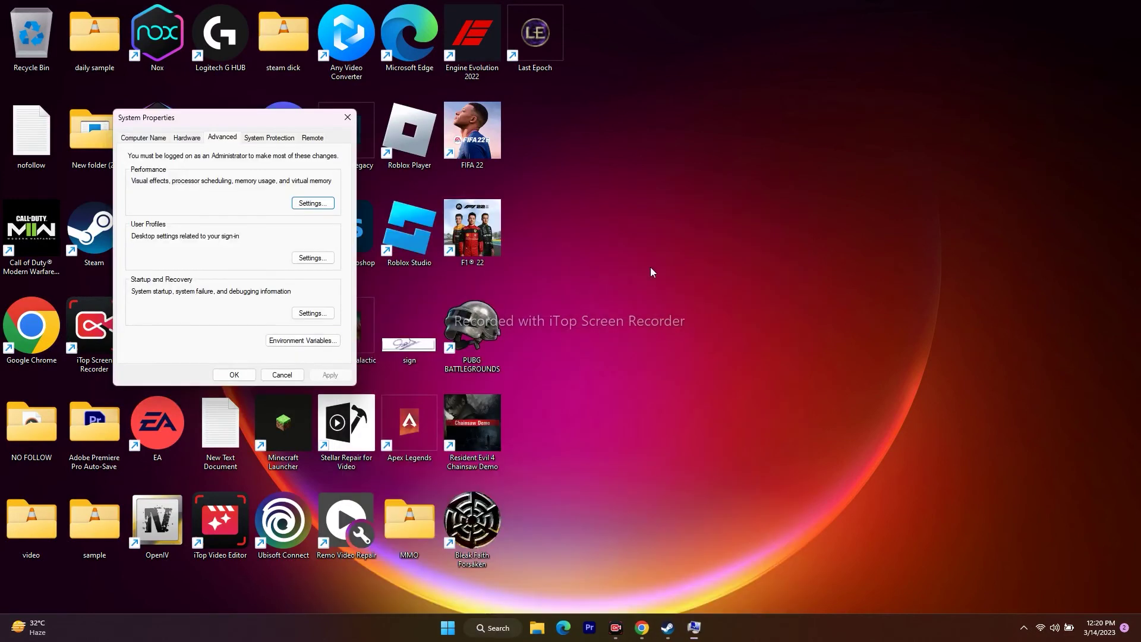
Move System Properties aside and open the virtual memory settings from the advanced performance options.
drag(240, 120, 947, 50)
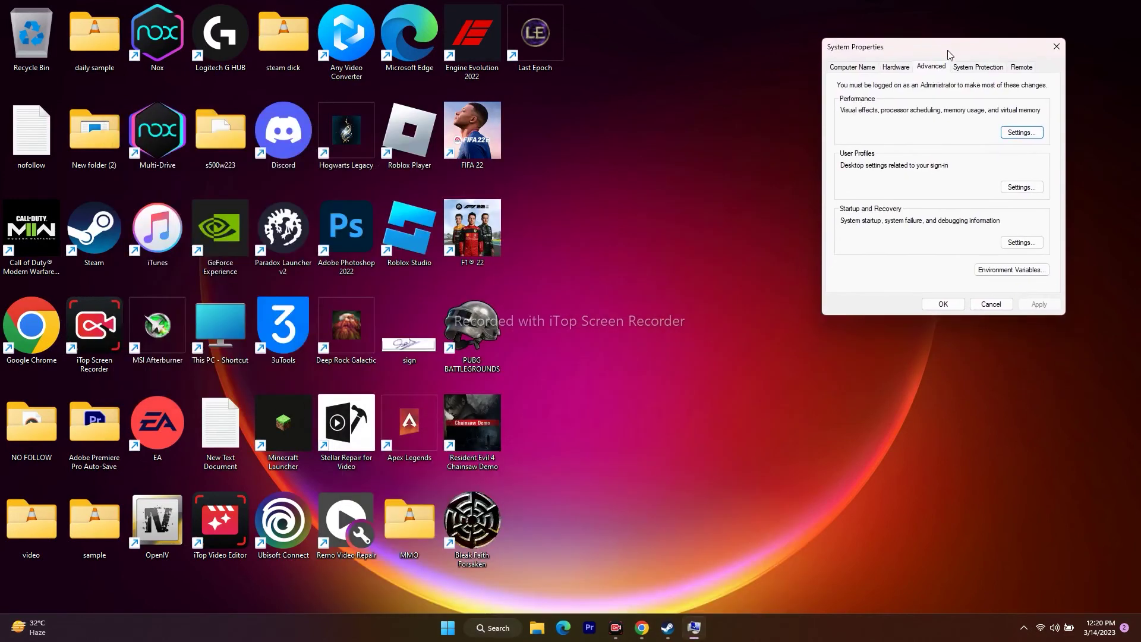
click(1022, 136)
click(910, 113)
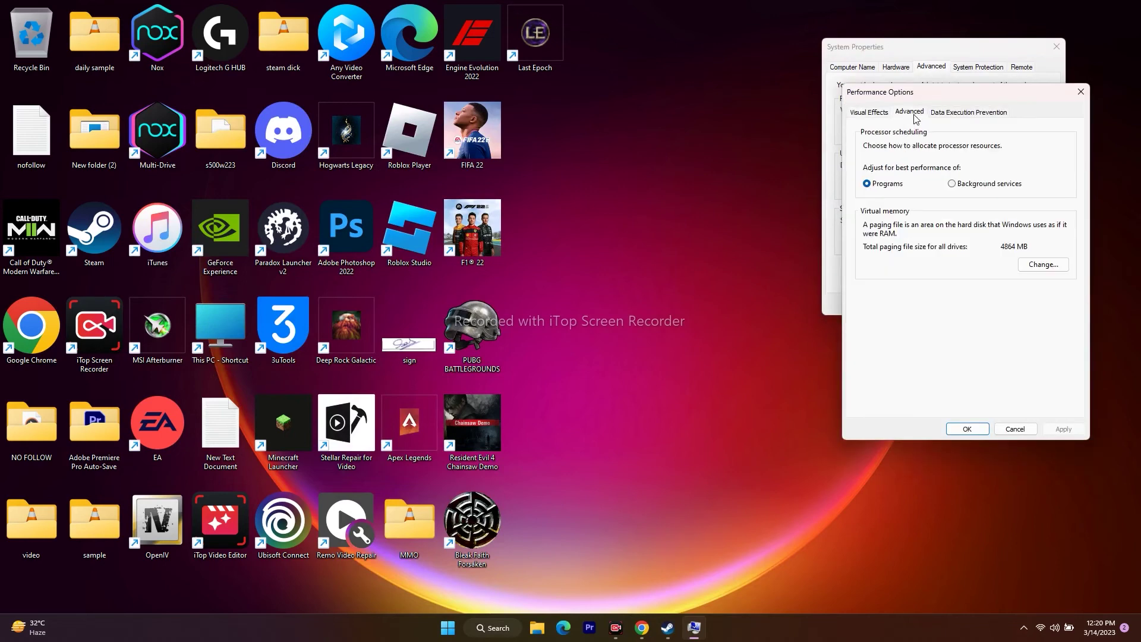
click(1034, 264)
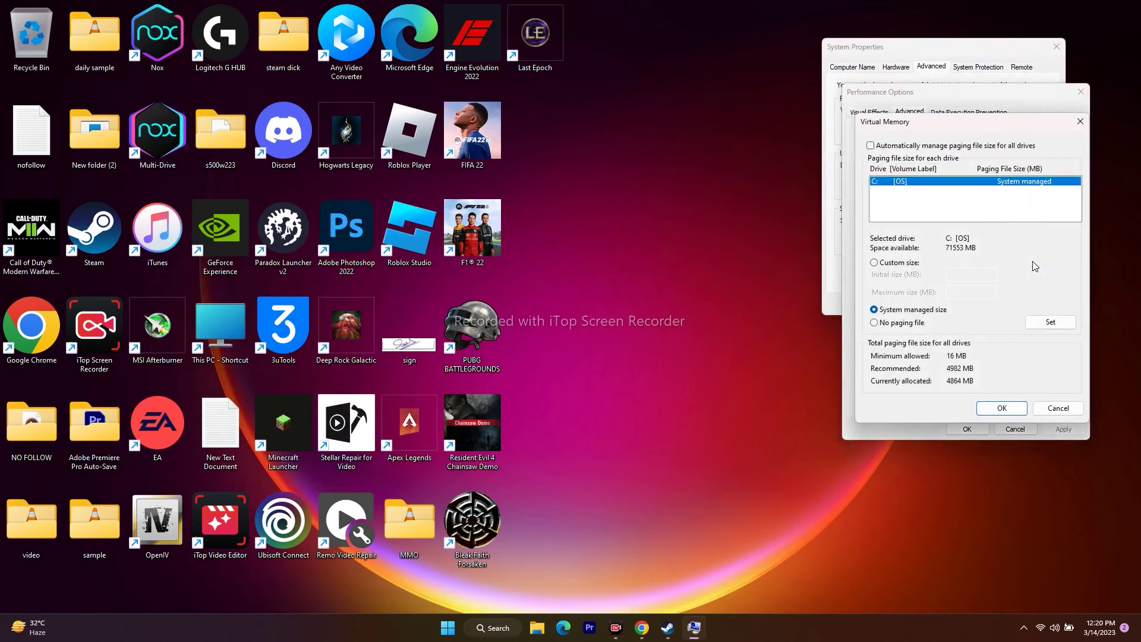
Toggle automatic paging file management on and back off, and choose a custom size for the C: drive.
click(870, 147)
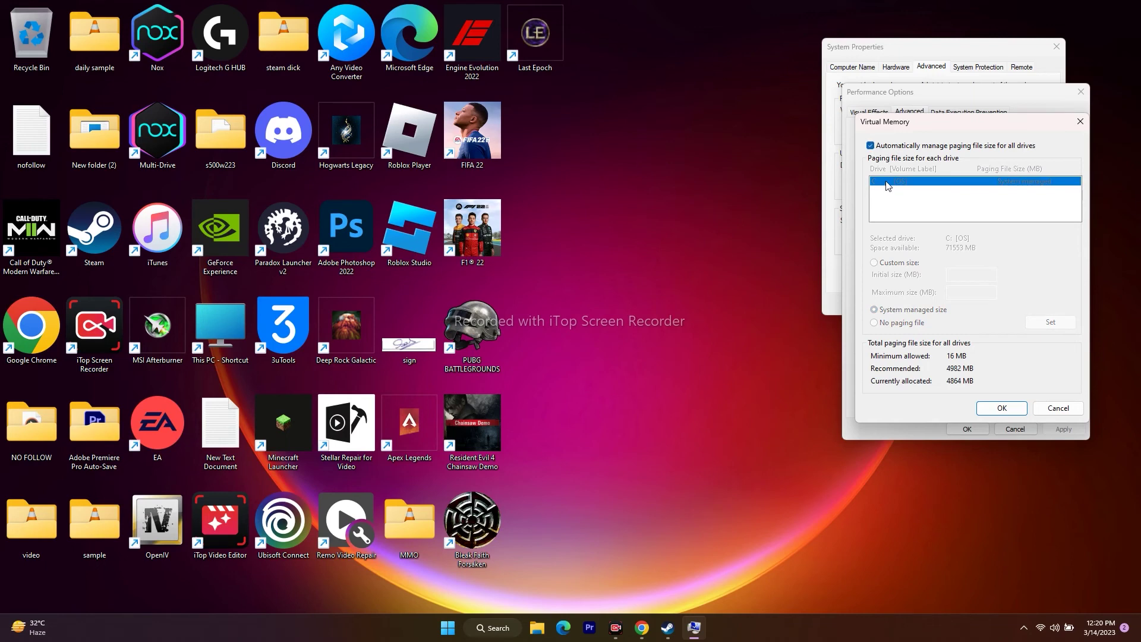
click(871, 145)
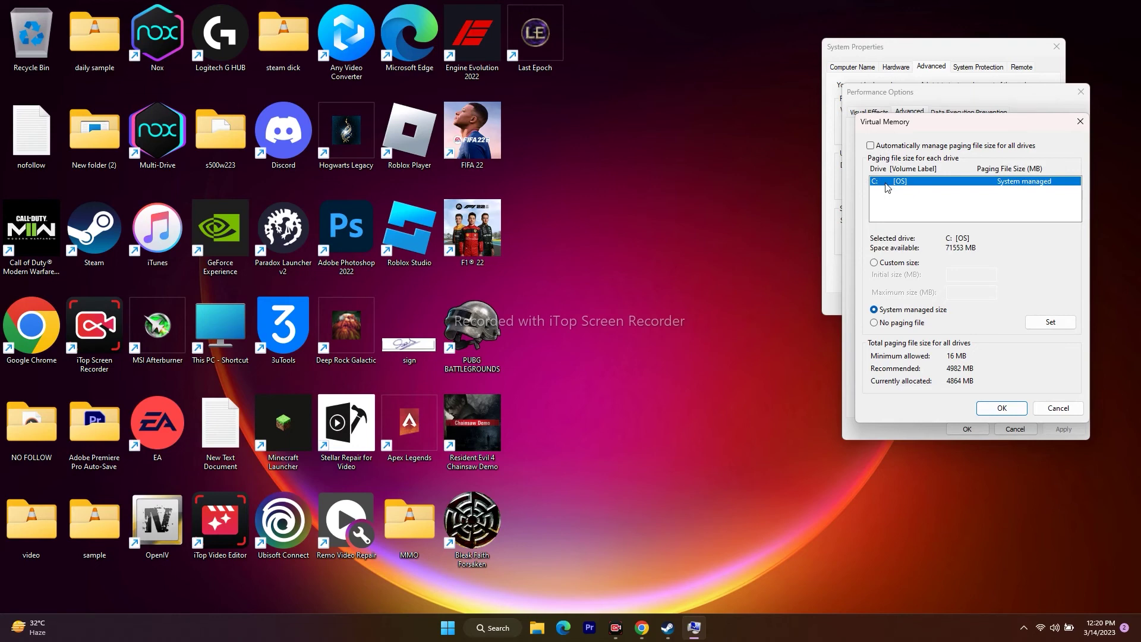
click(875, 263)
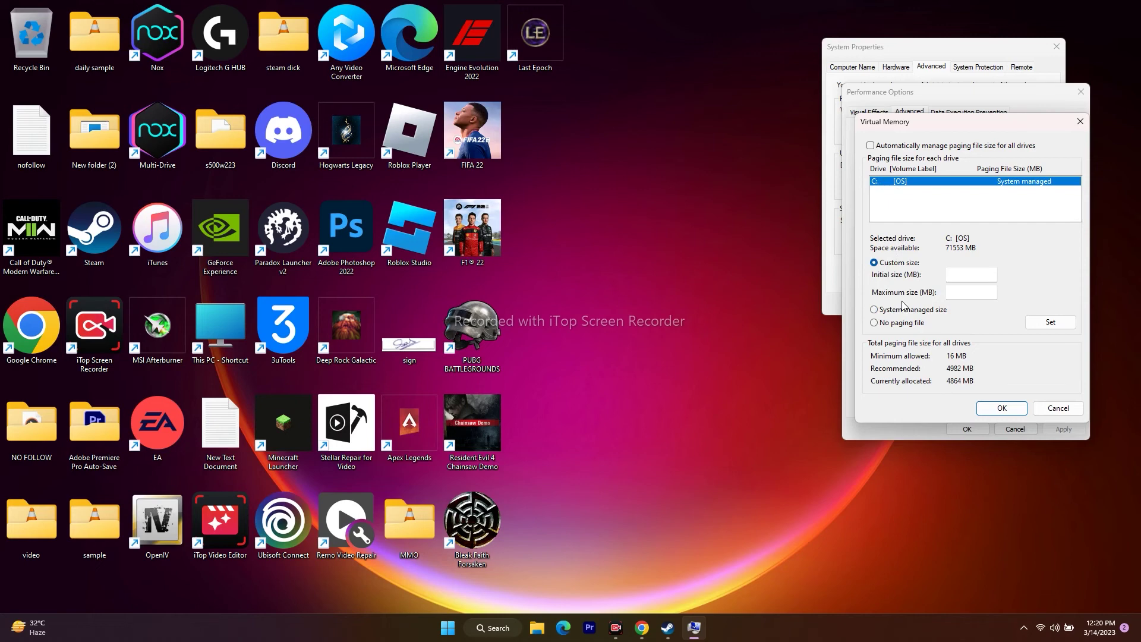
key(Tab)
click(962, 296)
Open the About page in Windows System settings, check the installed RAM, and close Settings.
click(493, 631)
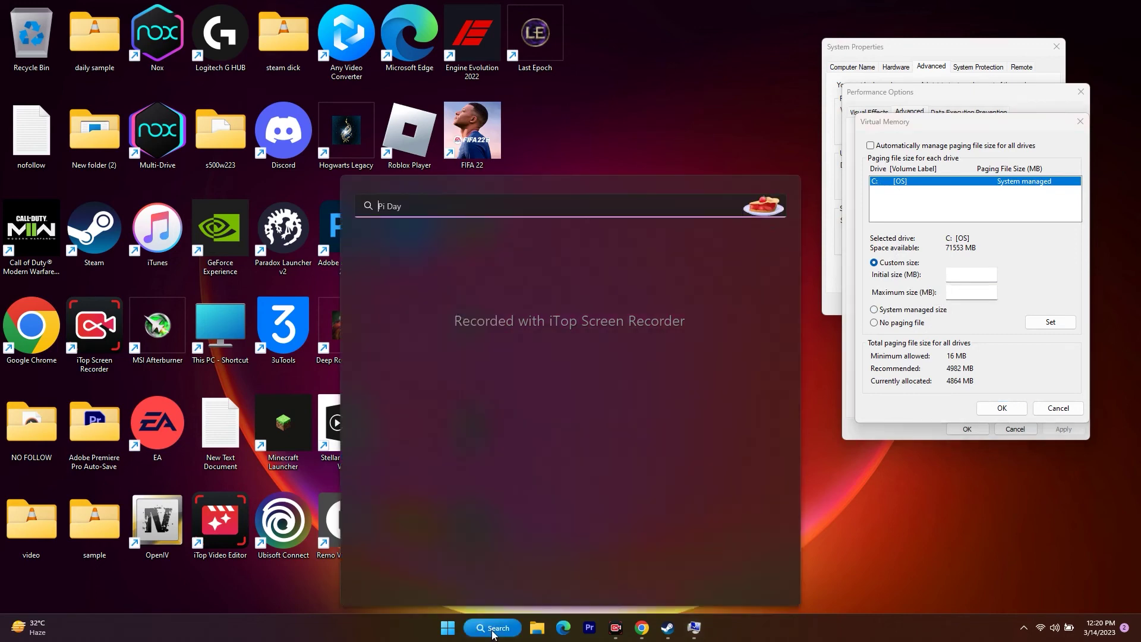
click(393, 374)
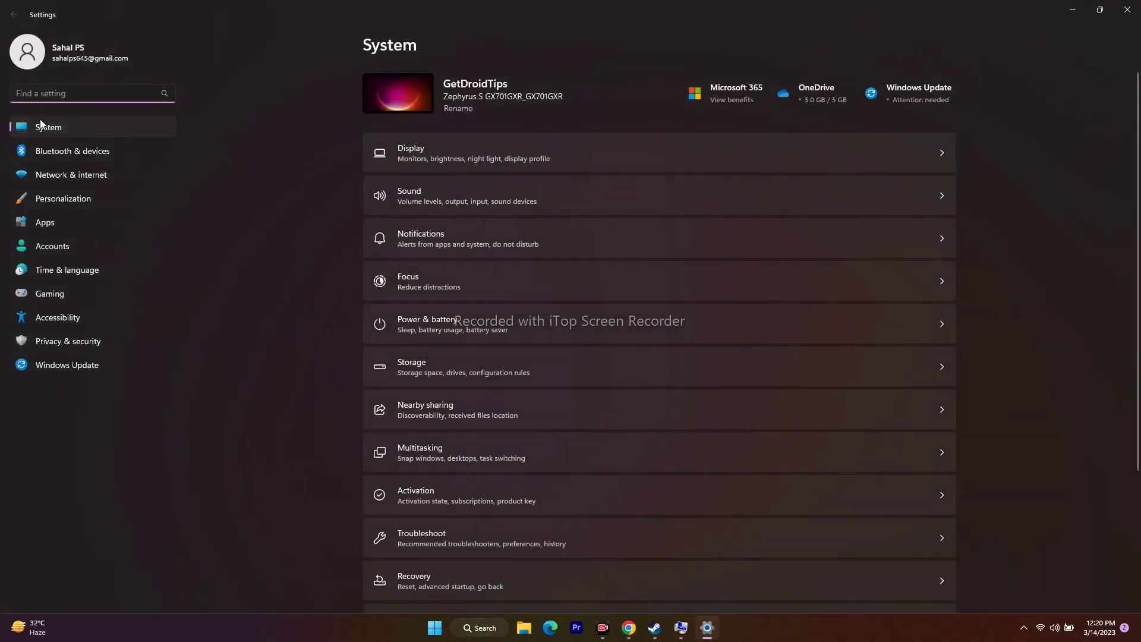
click(36, 126)
scroll(985, 319, down, 3)
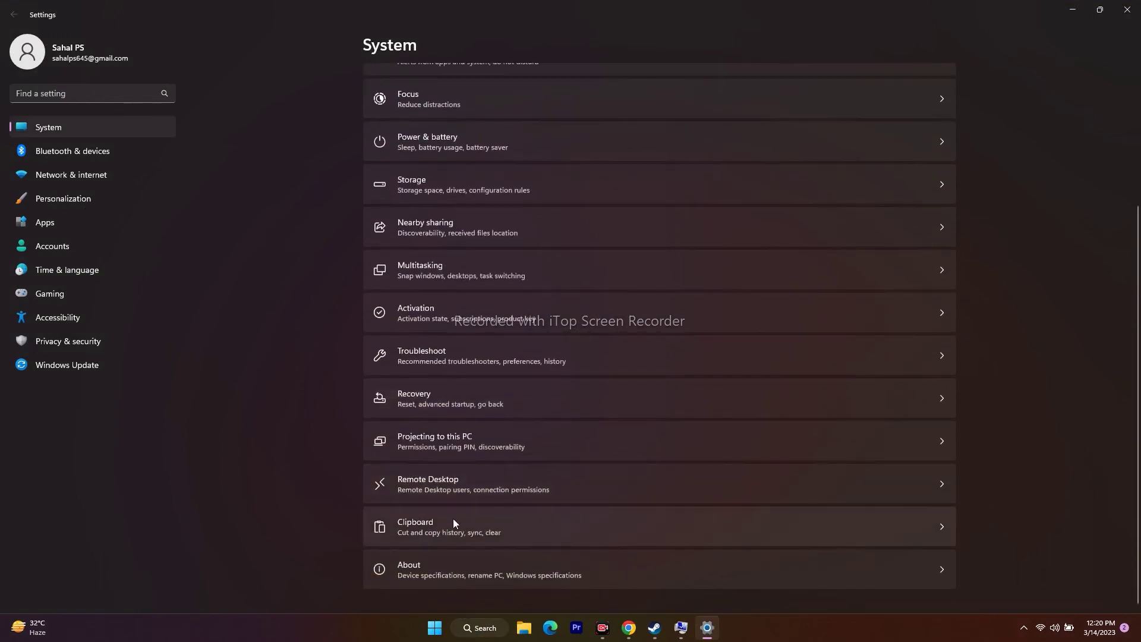
click(467, 569)
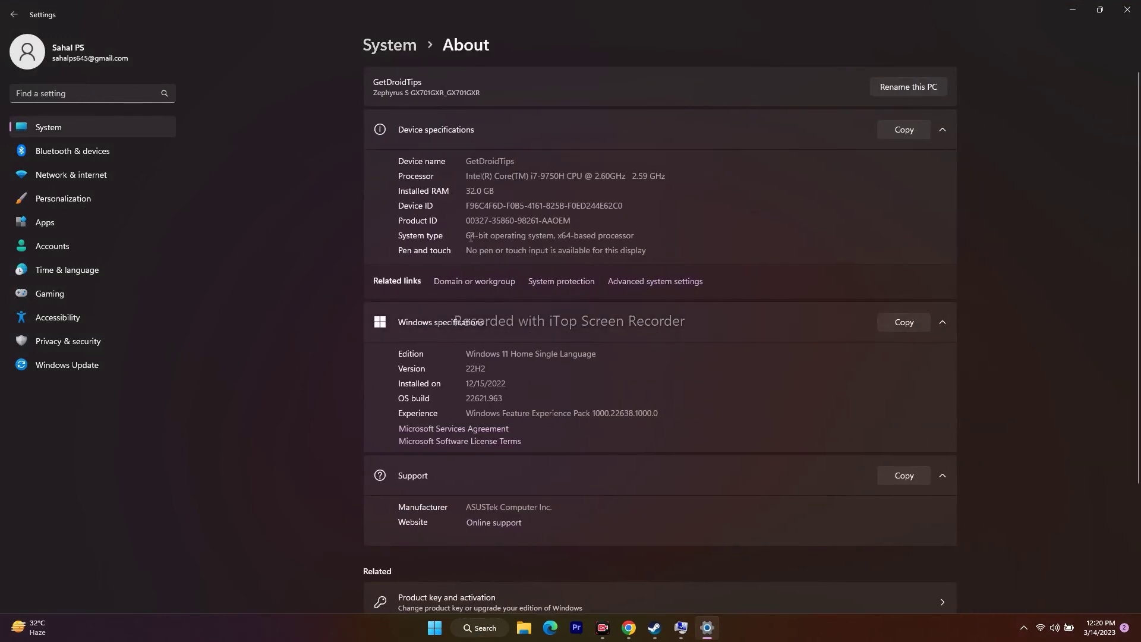
drag(494, 190, 456, 191)
click(1126, 9)
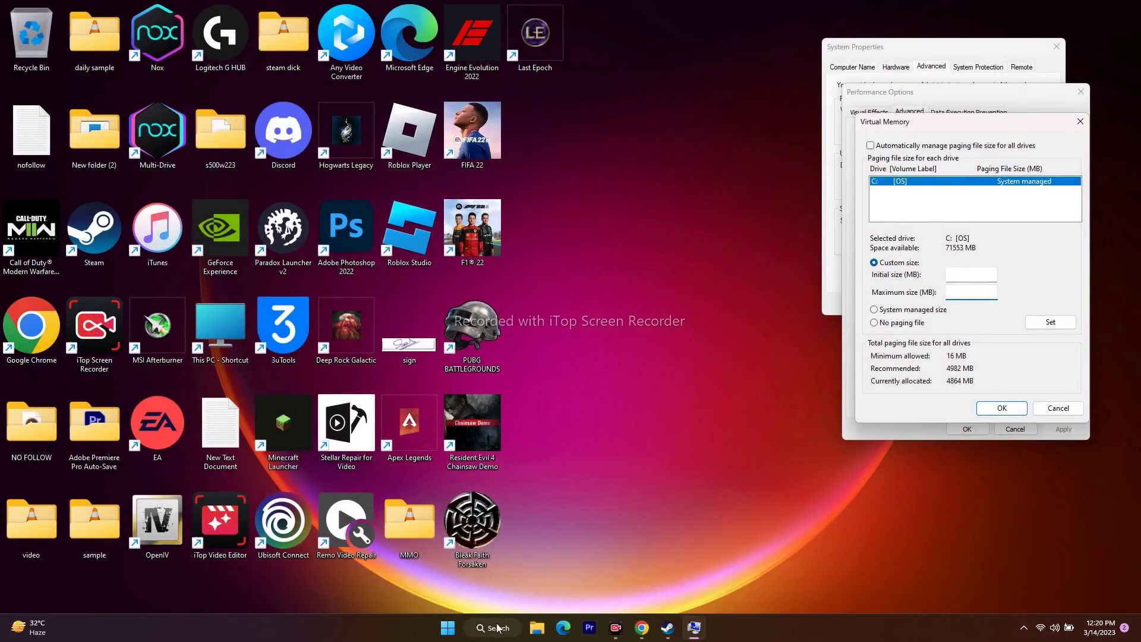
Search Windows for "calculator", open Calculator, and minimize it to return to the paging file's initial size.
click(497, 628)
text(calculator)
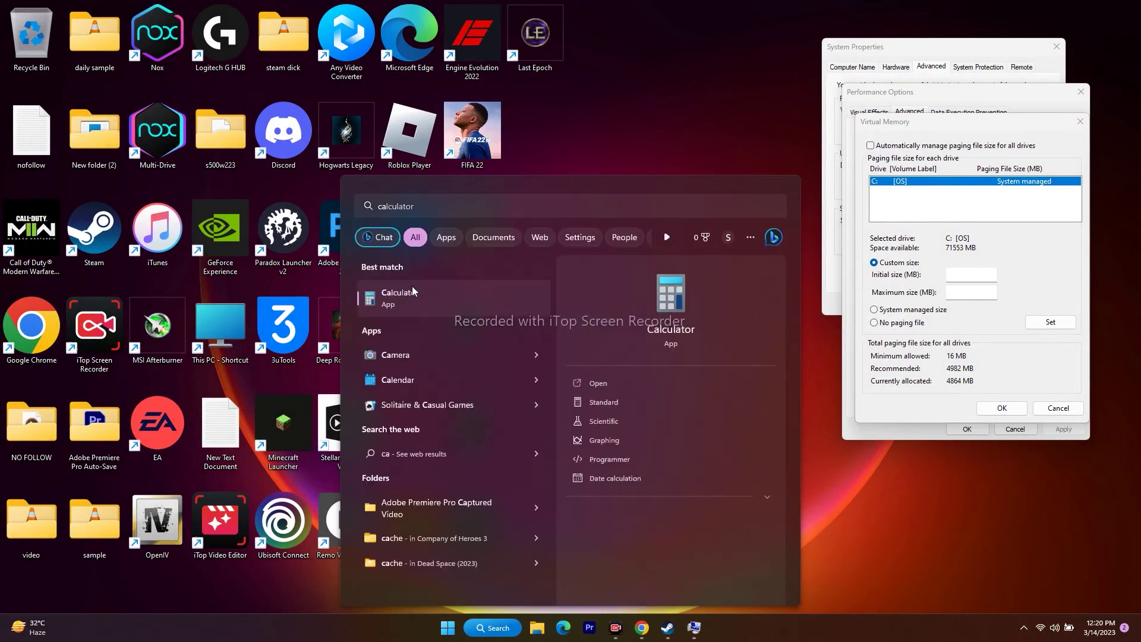
click(411, 287)
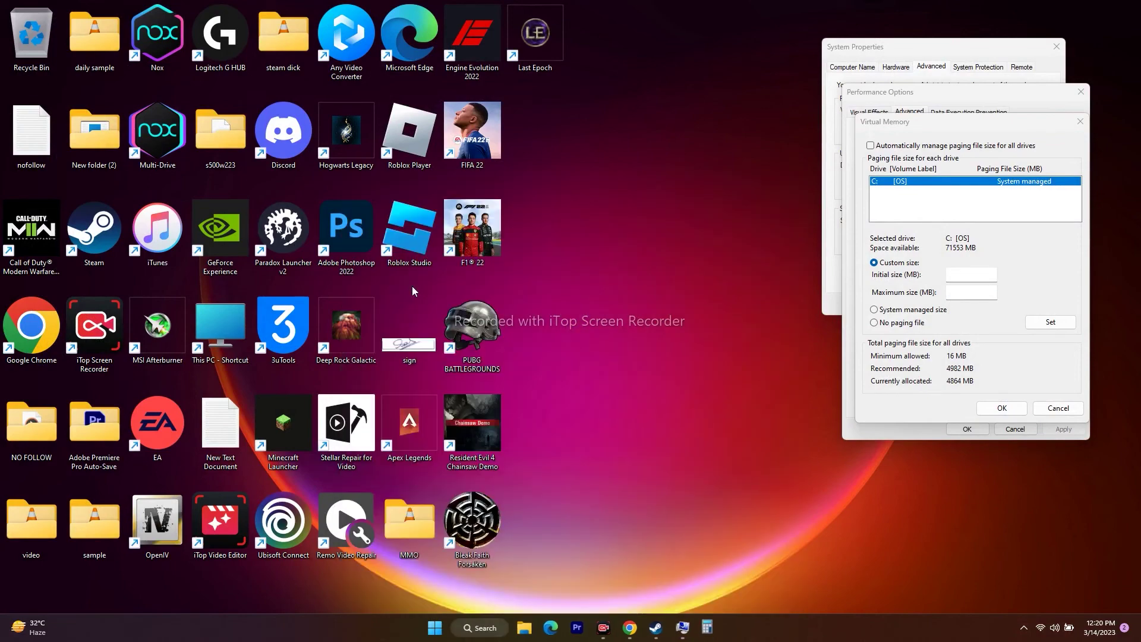
click(1072, 10)
click(961, 273)
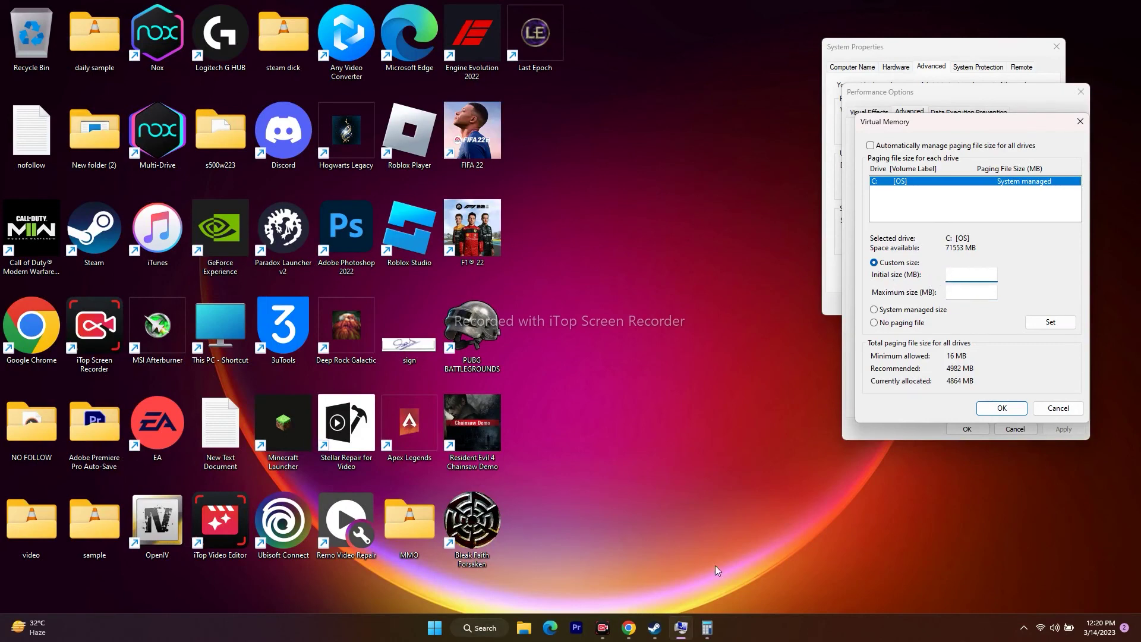
Switch to Calculator and calculate 32 × 1024 to convert the installed RAM to megabytes.
click(707, 627)
click(587, 517)
click(380, 529)
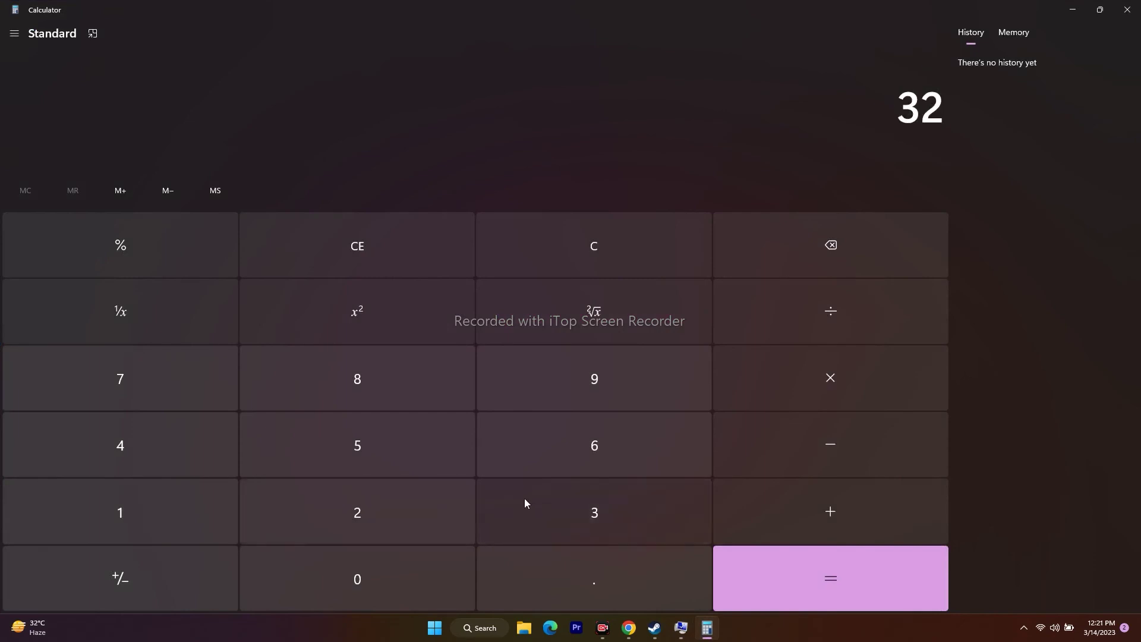
click(798, 395)
click(230, 506)
click(316, 576)
click(287, 504)
click(178, 446)
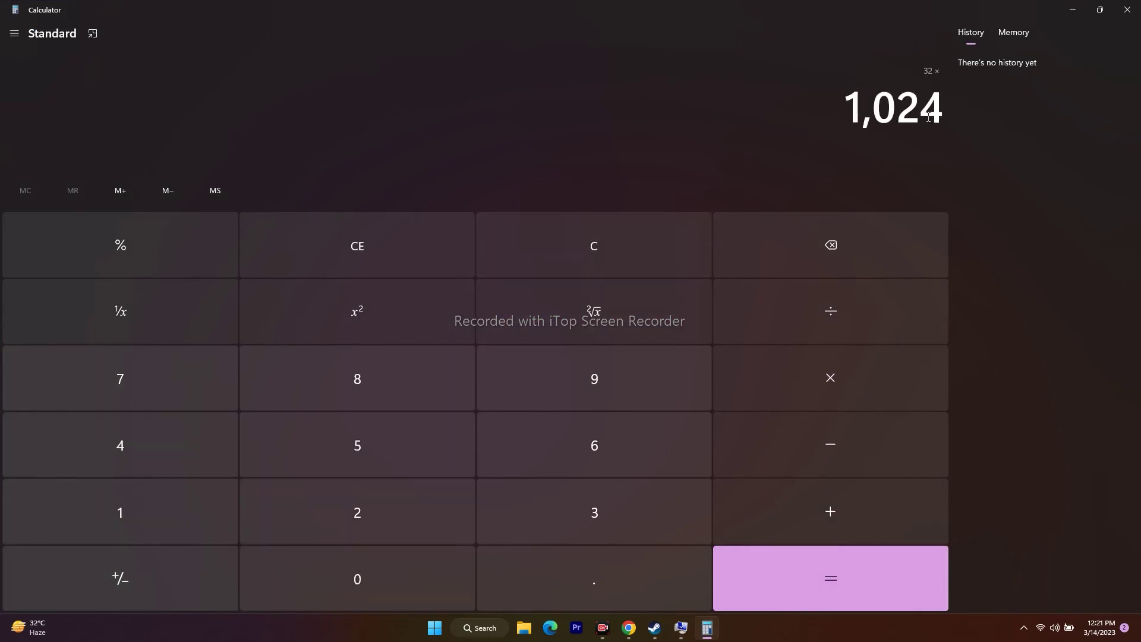
click(868, 573)
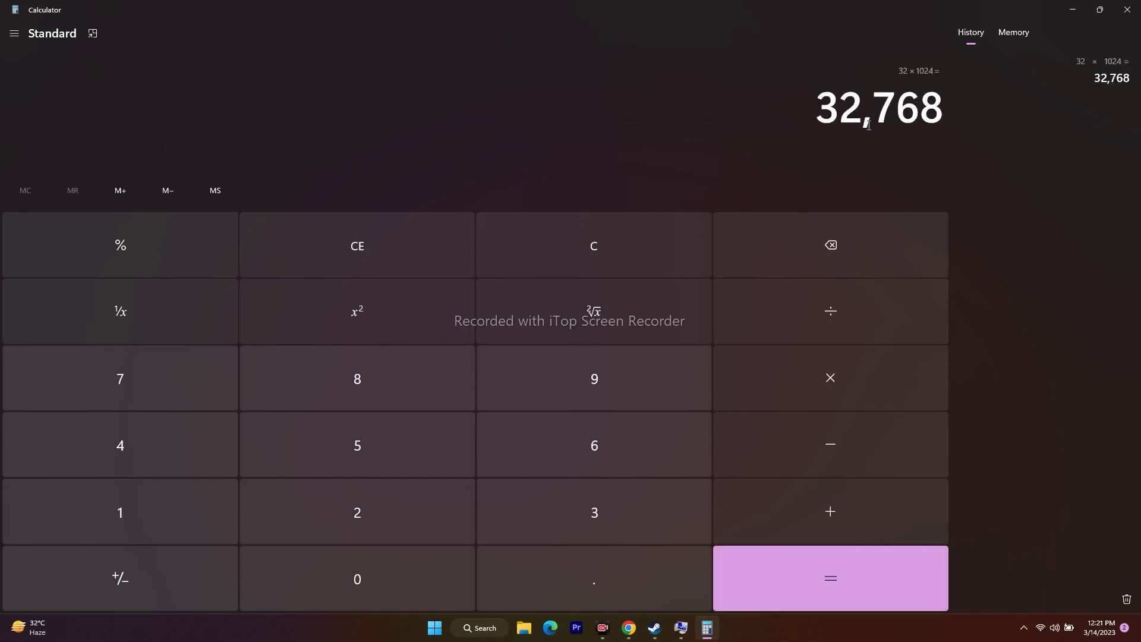
Multiply the converted RAM size by 1.5.
click(838, 380)
click(229, 505)
click(481, 577)
click(403, 456)
click(885, 588)
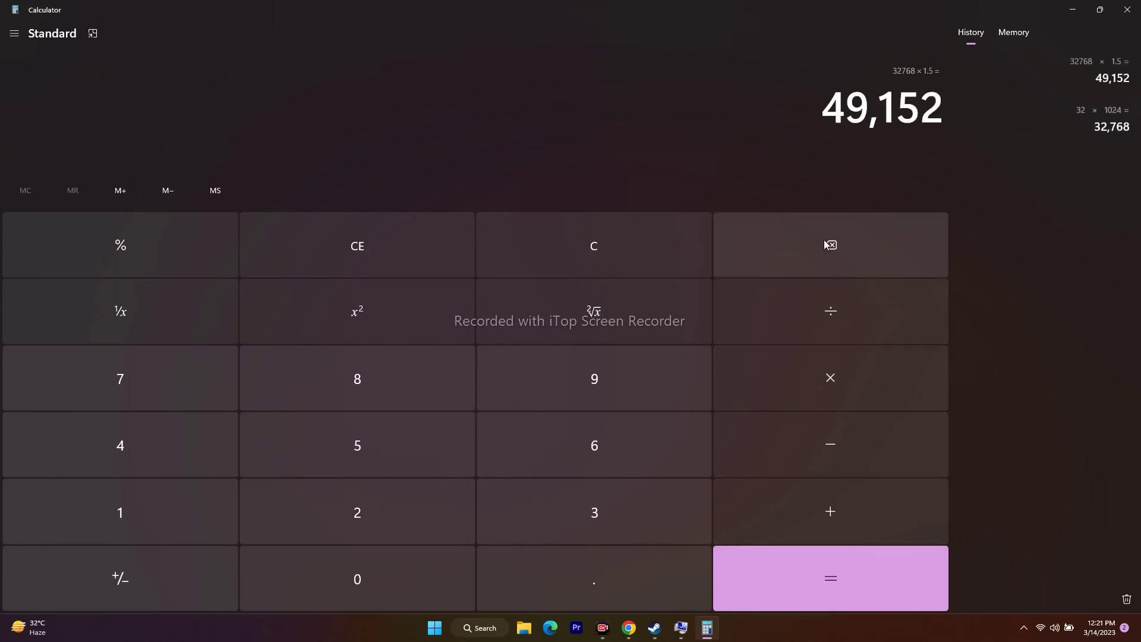
Copy the Calculator result and paste it as the paging file's initial size, 49,152 MB.
right_click(831, 105)
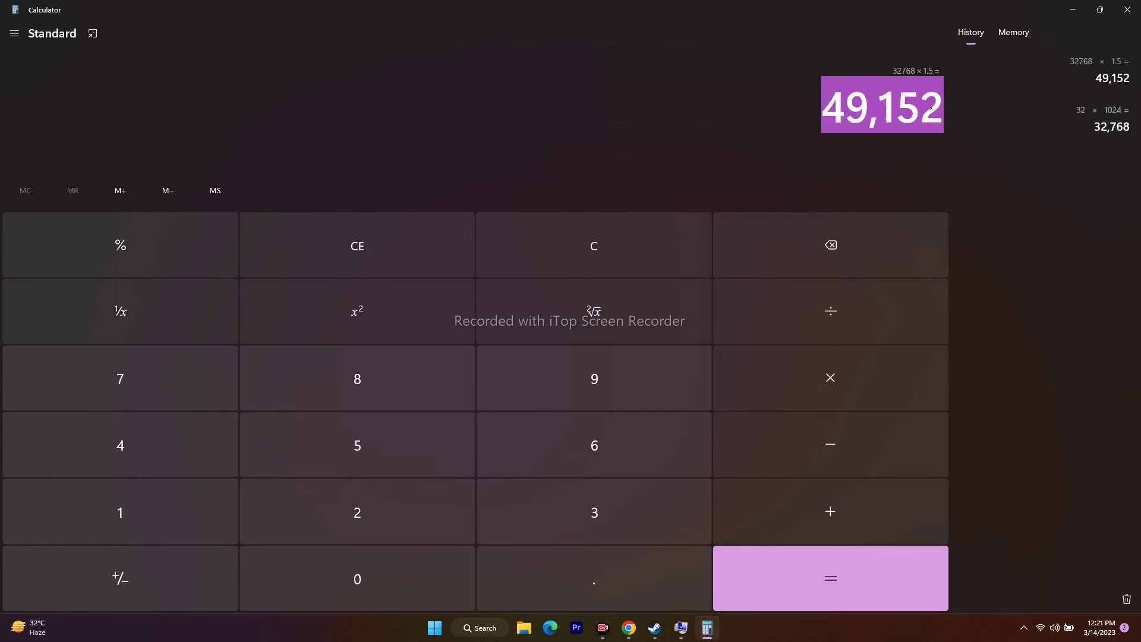
click(960, 116)
click(1073, 10)
right_click(969, 273)
click(1004, 324)
key(Tab)
Switch to Calculator and calculate 32 × 1024 again to convert the installed RAM to megabytes.
click(707, 628)
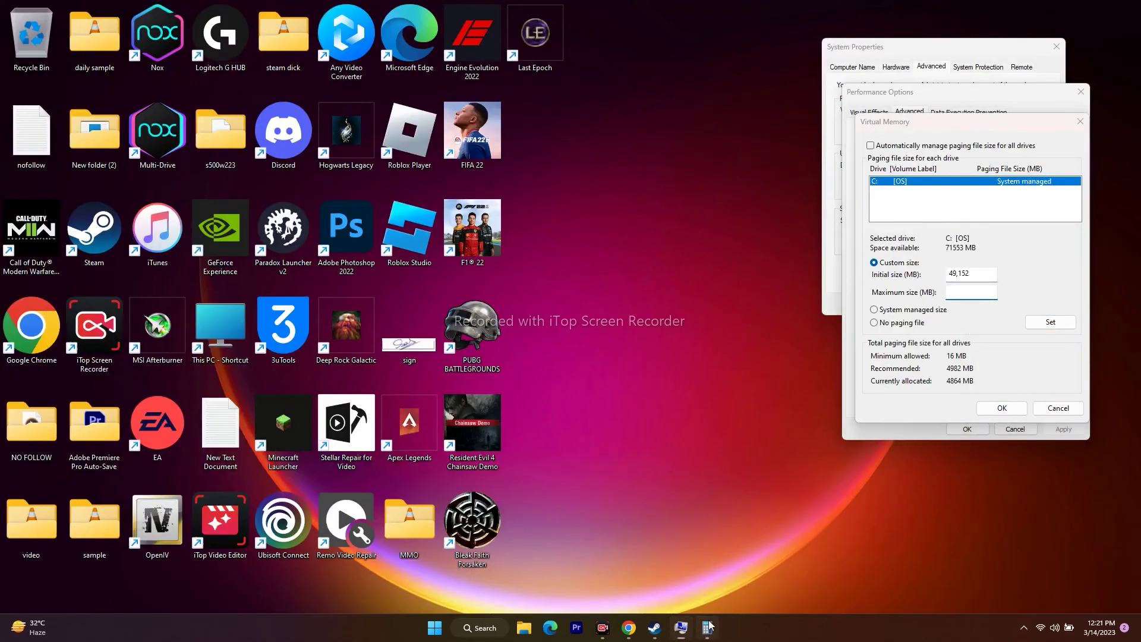
click(407, 237)
click(582, 526)
click(380, 513)
click(791, 383)
click(169, 519)
click(308, 600)
click(405, 514)
click(152, 444)
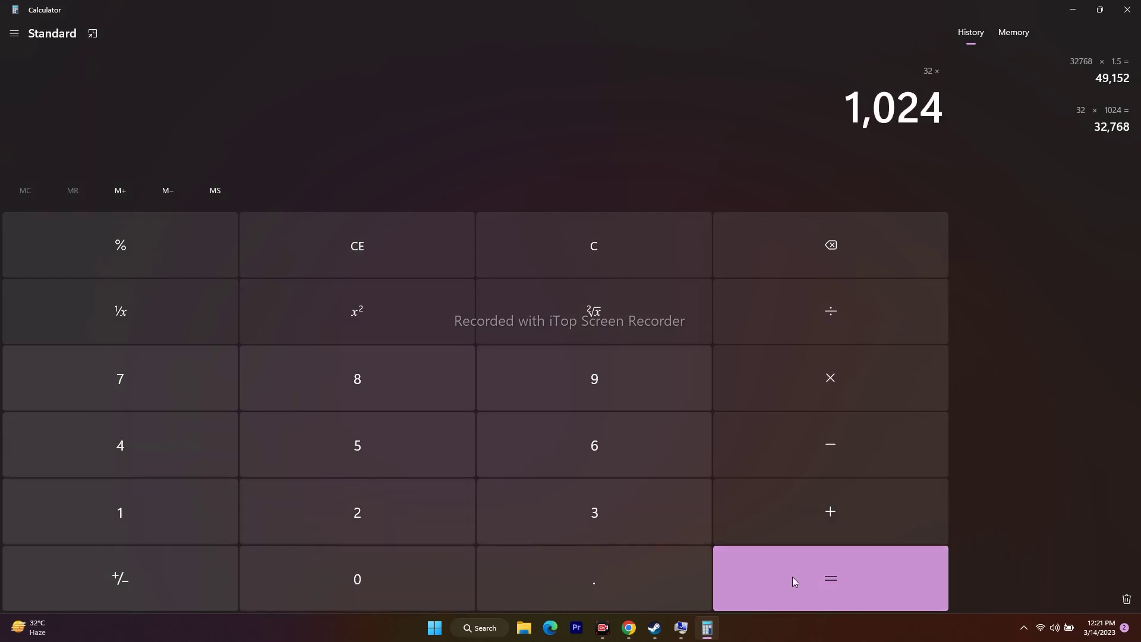
click(793, 576)
Multiply the converted RAM size by 3.
click(831, 354)
click(677, 506)
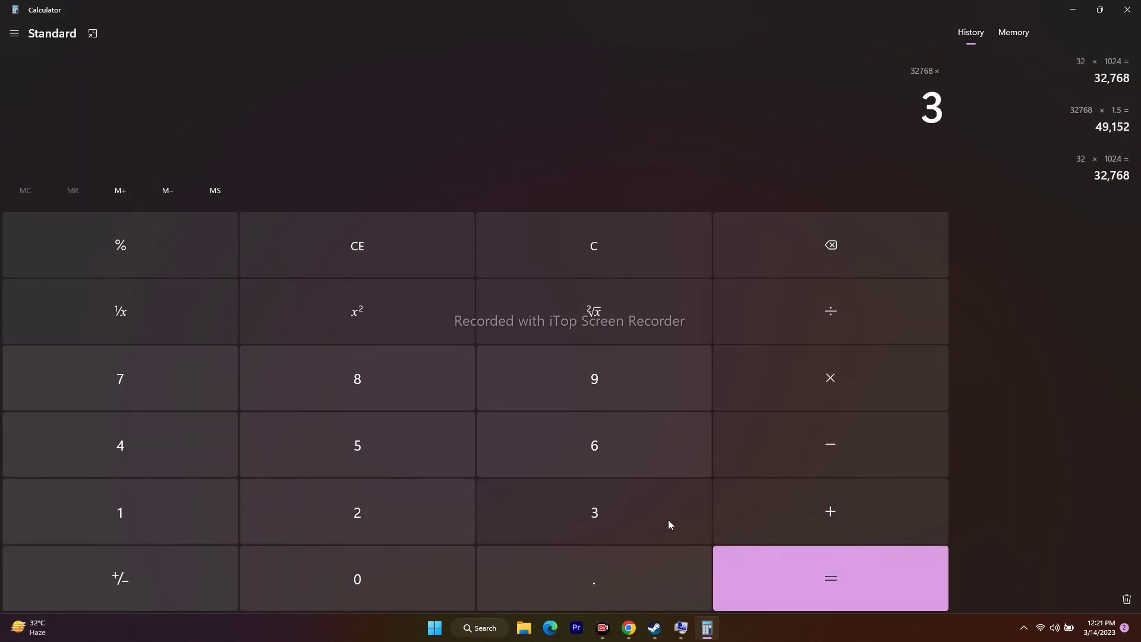
click(854, 568)
Copy the Calculator result, minimize Calculator, and paste the value as the paging file's maximum size.
drag(816, 107, 947, 118)
right_click(947, 119)
click(965, 122)
click(1073, 9)
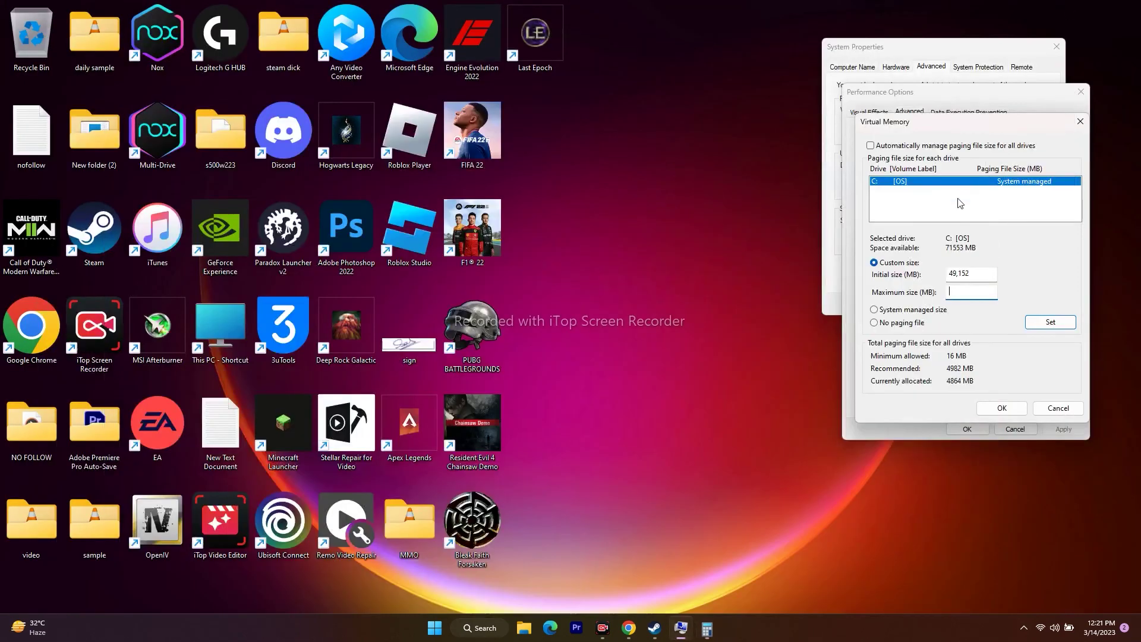
right_click(969, 291)
click(995, 346)
Discard the virtual memory changes, cancel Performance Options, and close System Properties.
click(1058, 408)
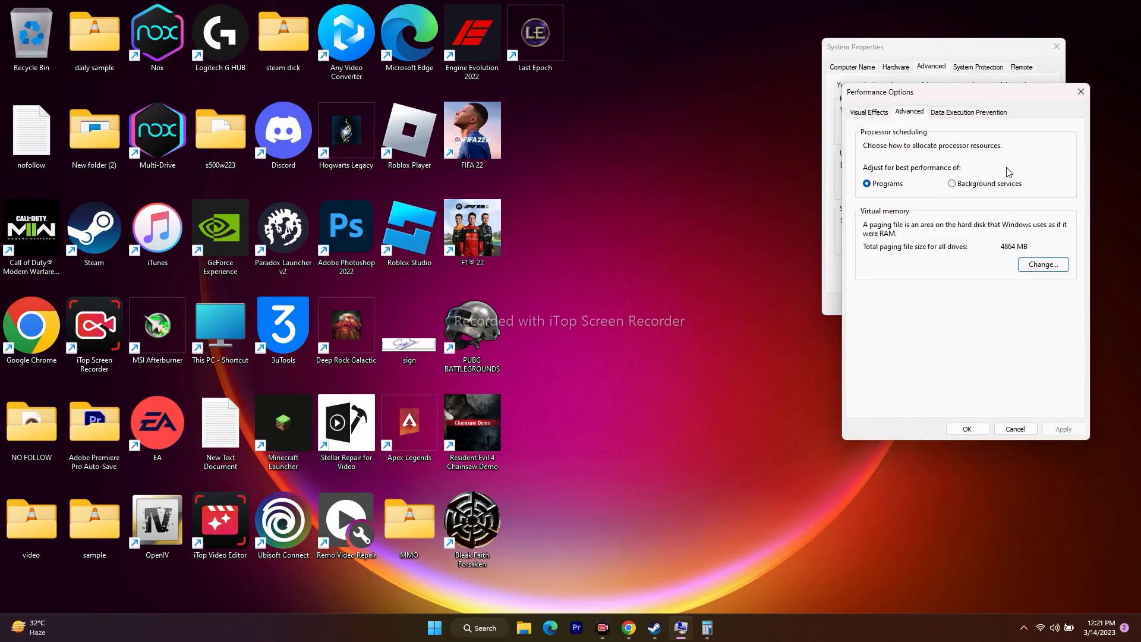
click(1014, 428)
click(1056, 48)
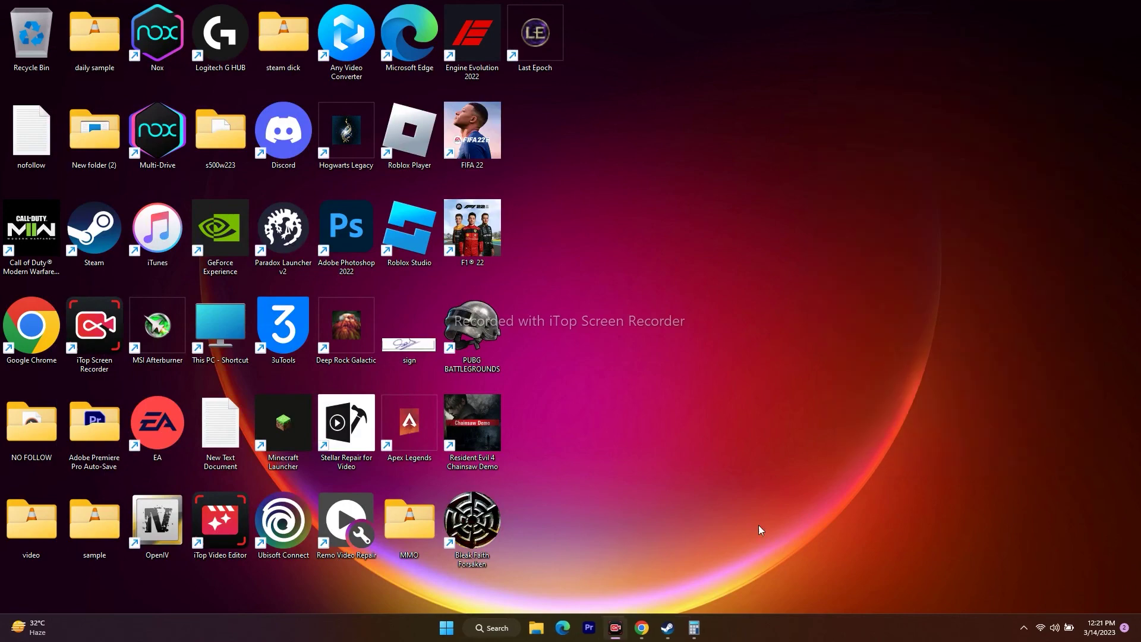
click(674, 629)
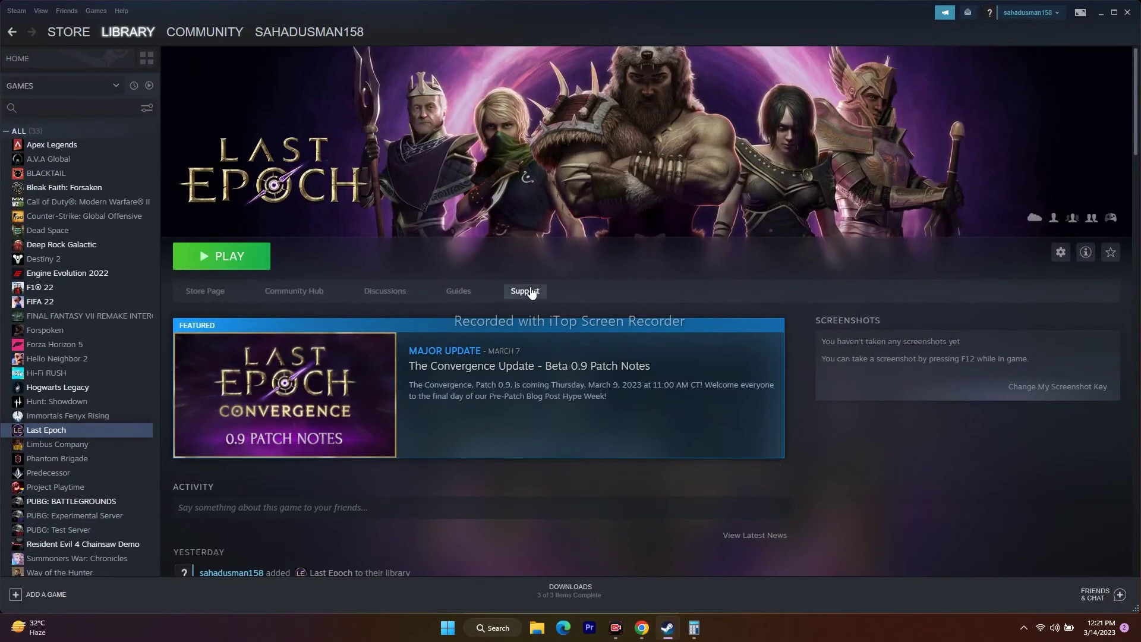
click(1100, 13)
Open Windows Update in Settings to check for pending updates, and close Settings.
click(498, 628)
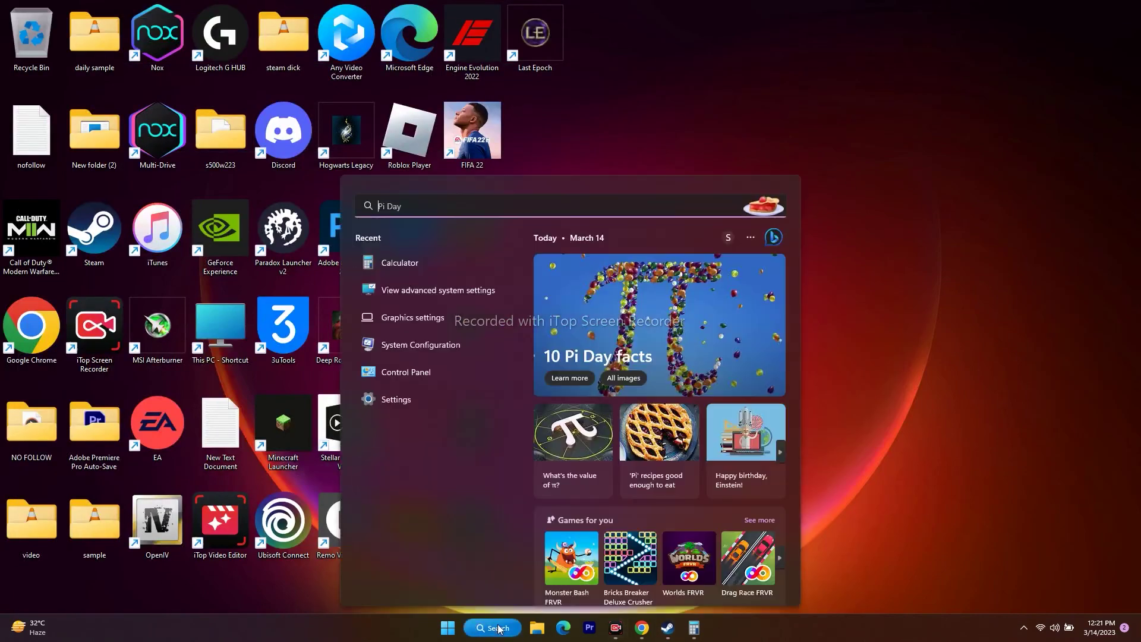
click(407, 403)
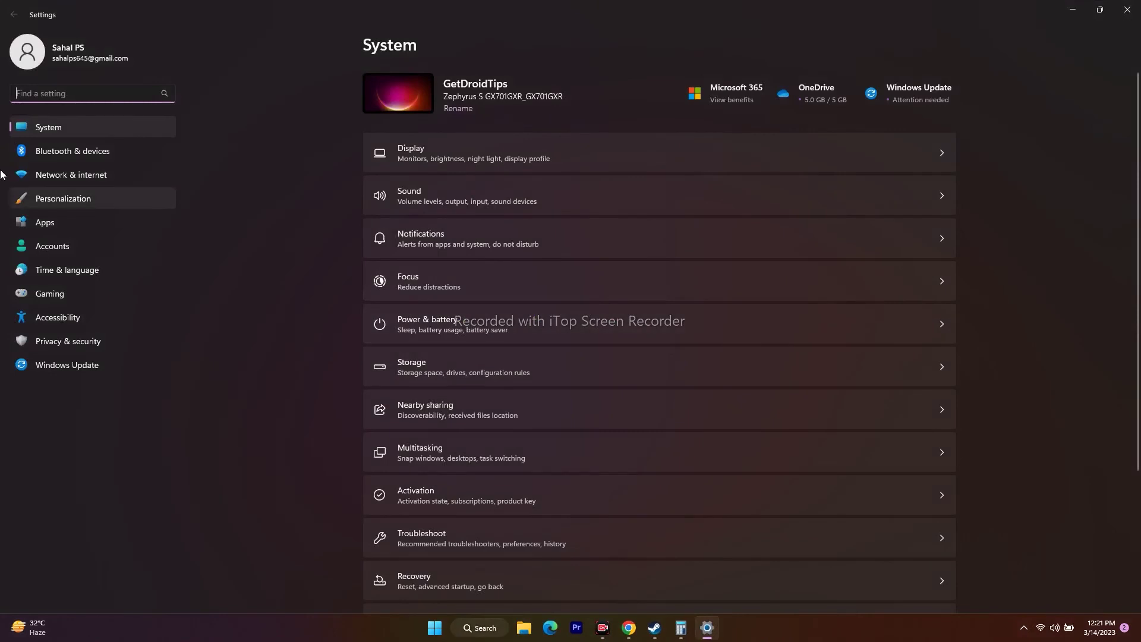
click(70, 368)
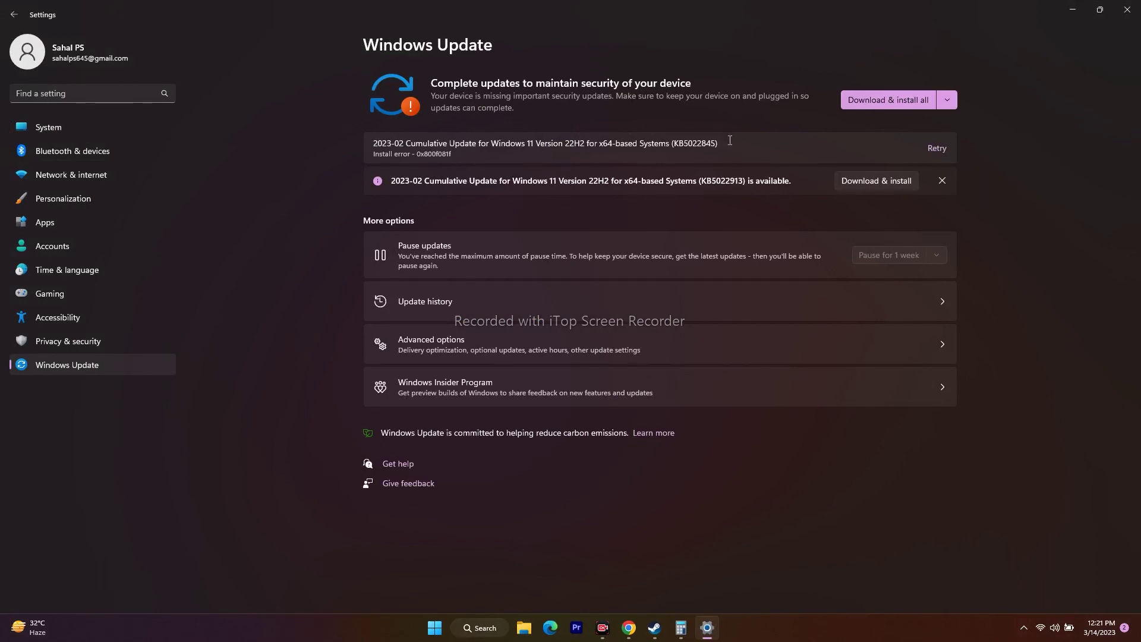
click(1127, 10)
Switch to Chrome to view the GeForce driver results, and minimize the browser.
click(641, 628)
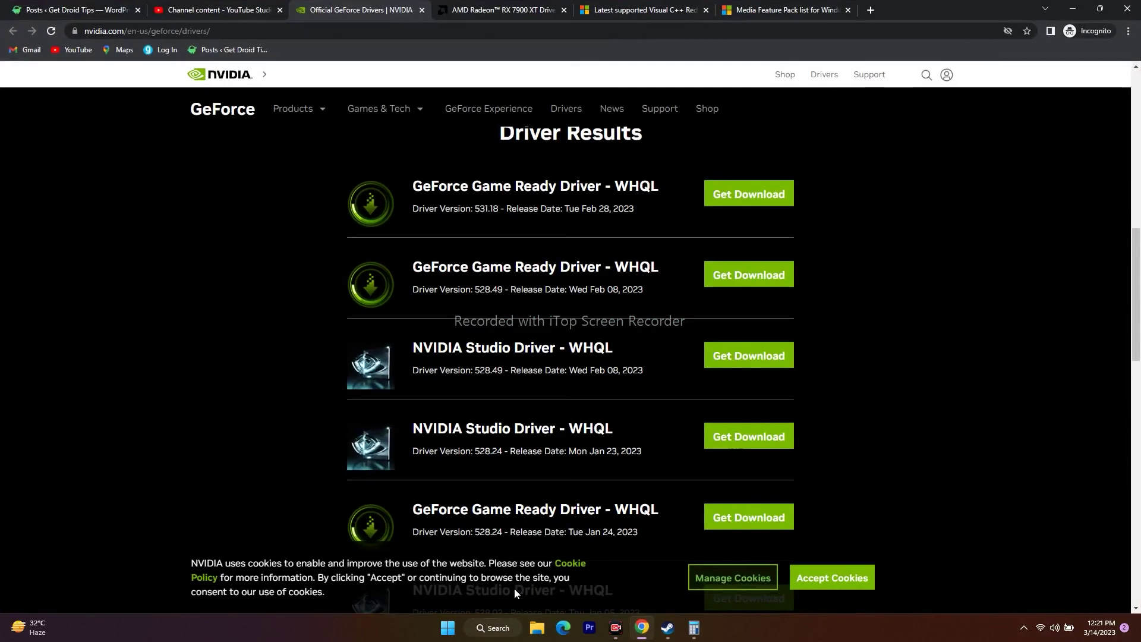
click(1072, 8)
Switch to Steam, view the management options for Last Epoch without choosing any, and minimize Steam.
click(667, 628)
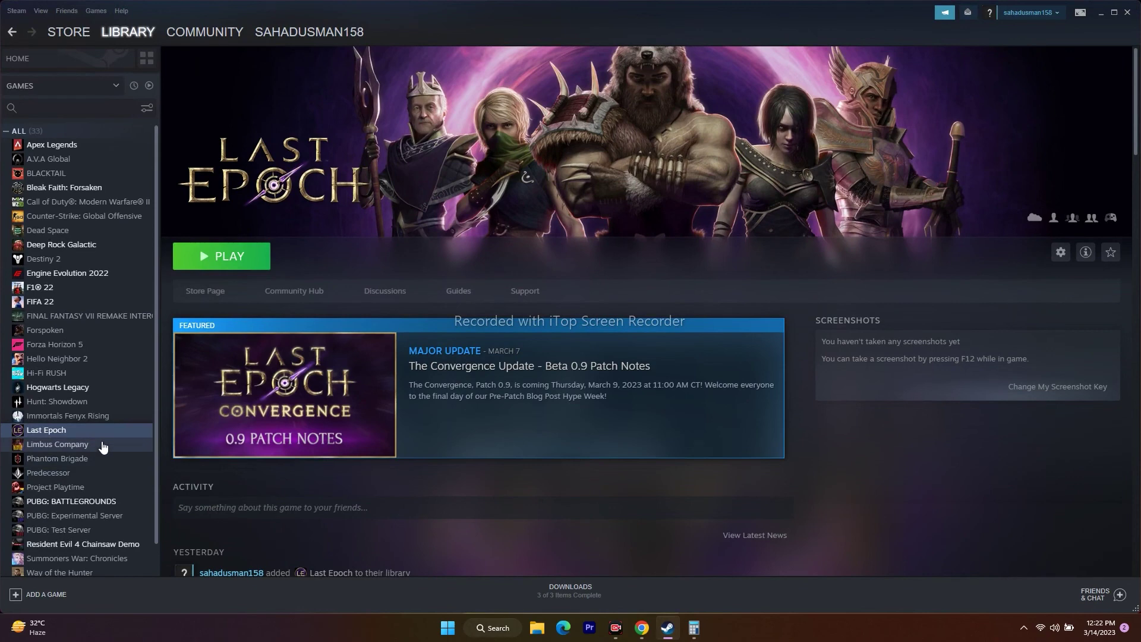
right_click(76, 435)
mouse_move(96, 489)
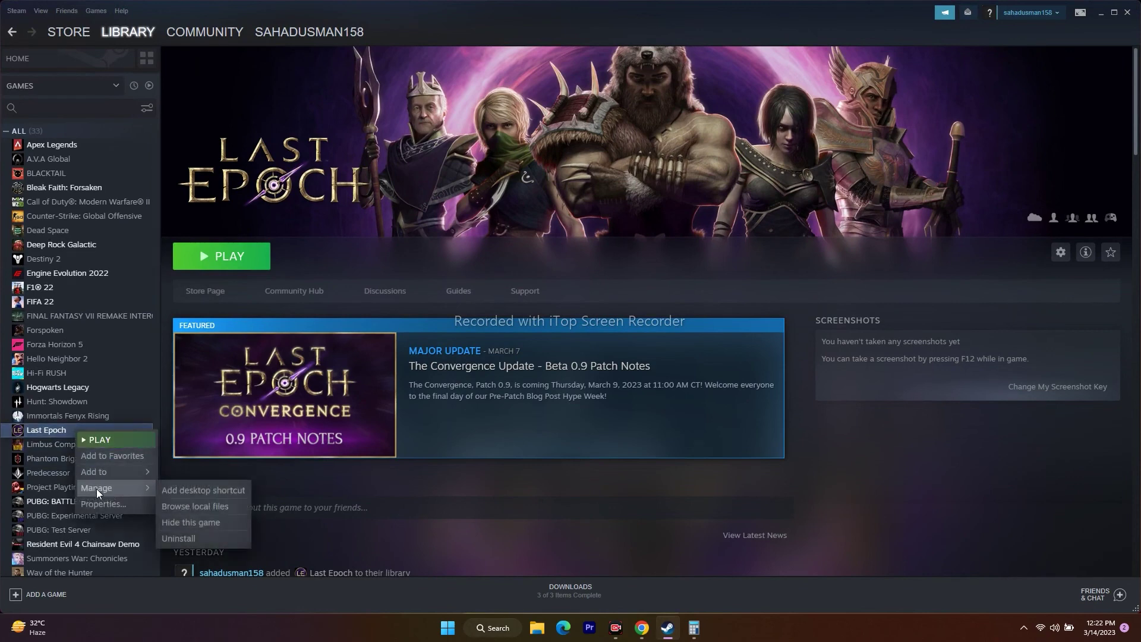
click(135, 426)
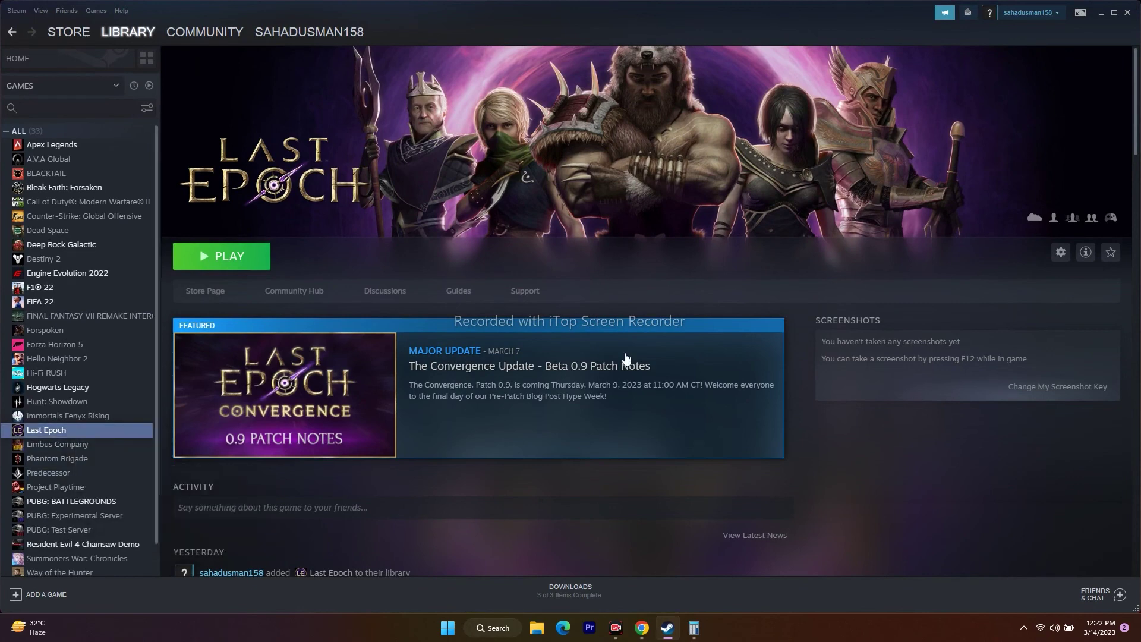
click(1100, 12)
Check the C: drive's free space under This PC in File Explorer, close it, and return to Steam.
click(535, 633)
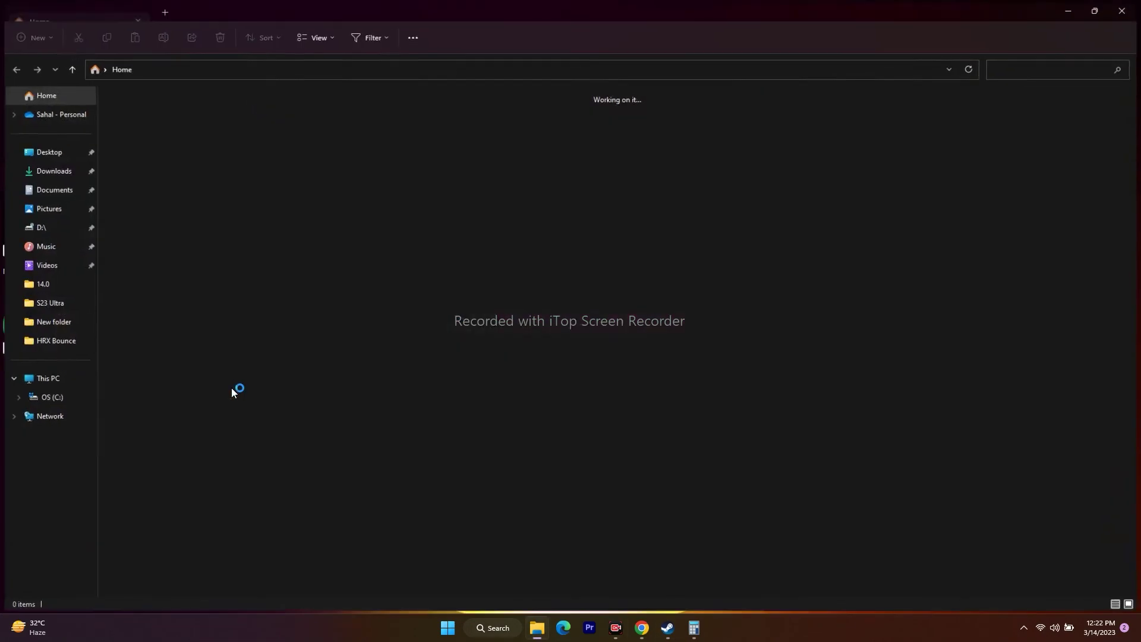
click(62, 383)
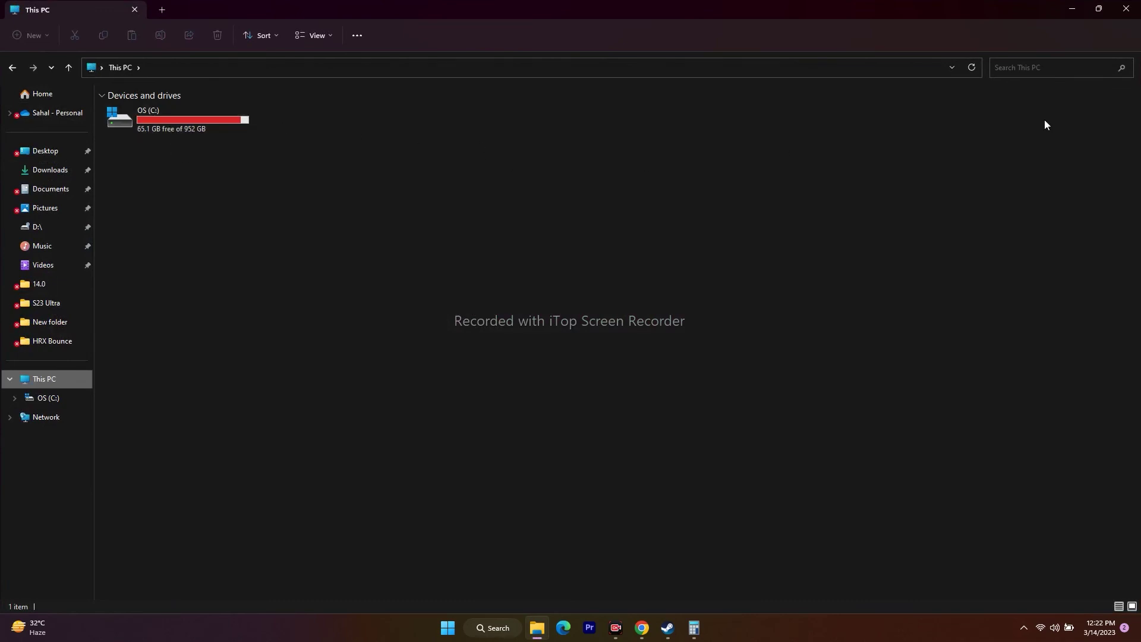
click(1133, 13)
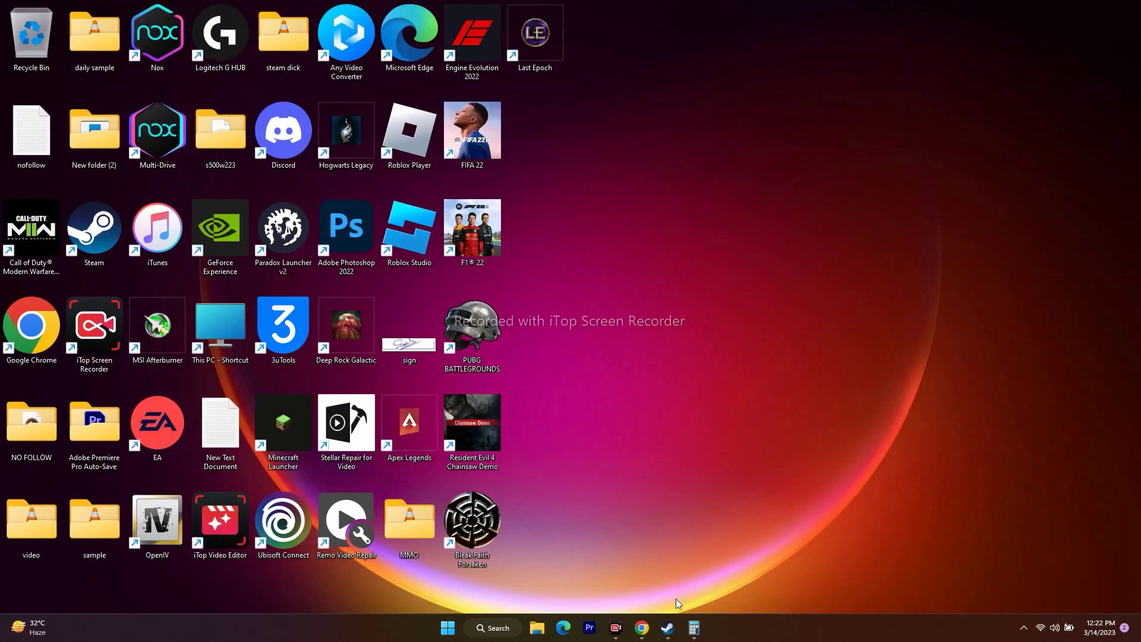
click(668, 627)
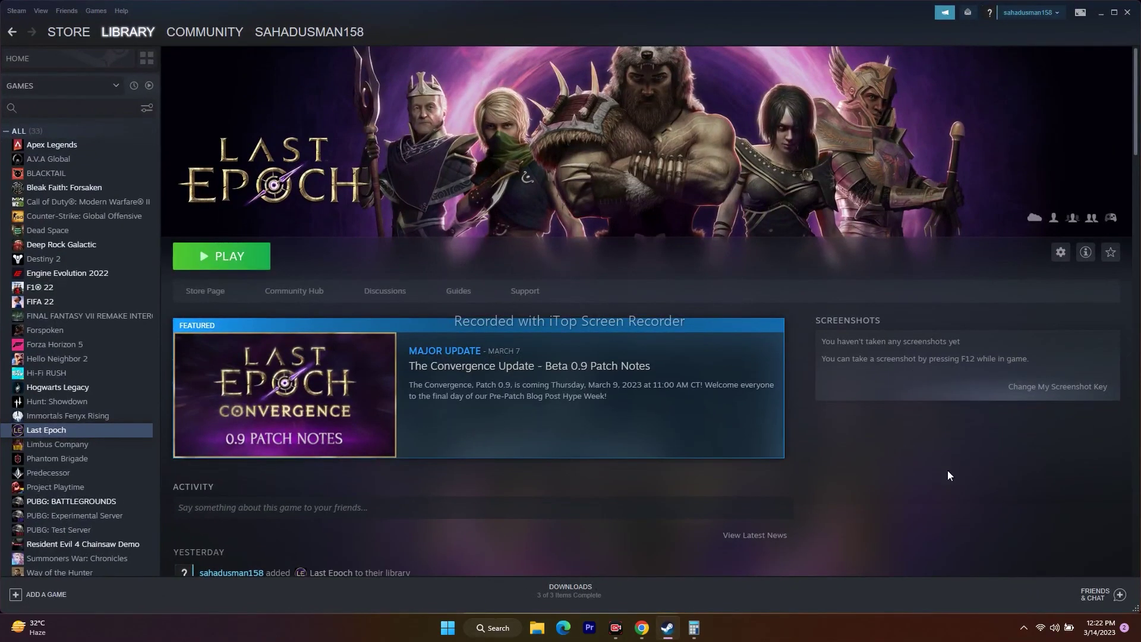